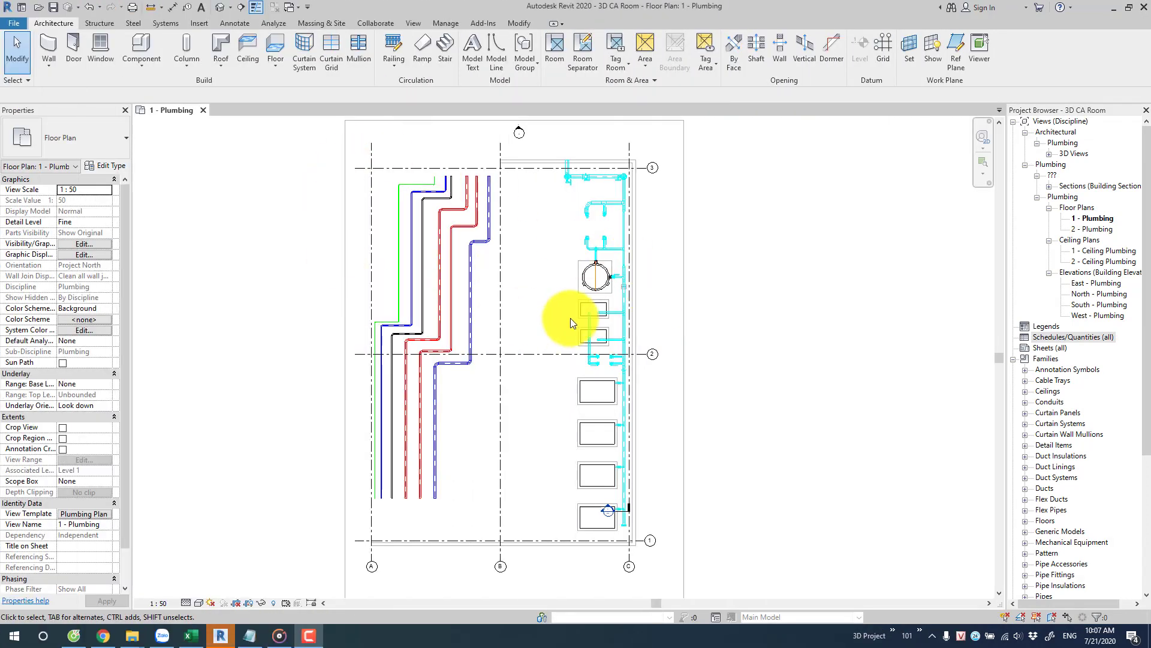
- Zoom in on the coloured pipe runs in the 1 - Plumbing floor plan
{"action": "scroll", "coordinate": [468, 304], "scroll_direction": "up", "scroll_amount": 1}
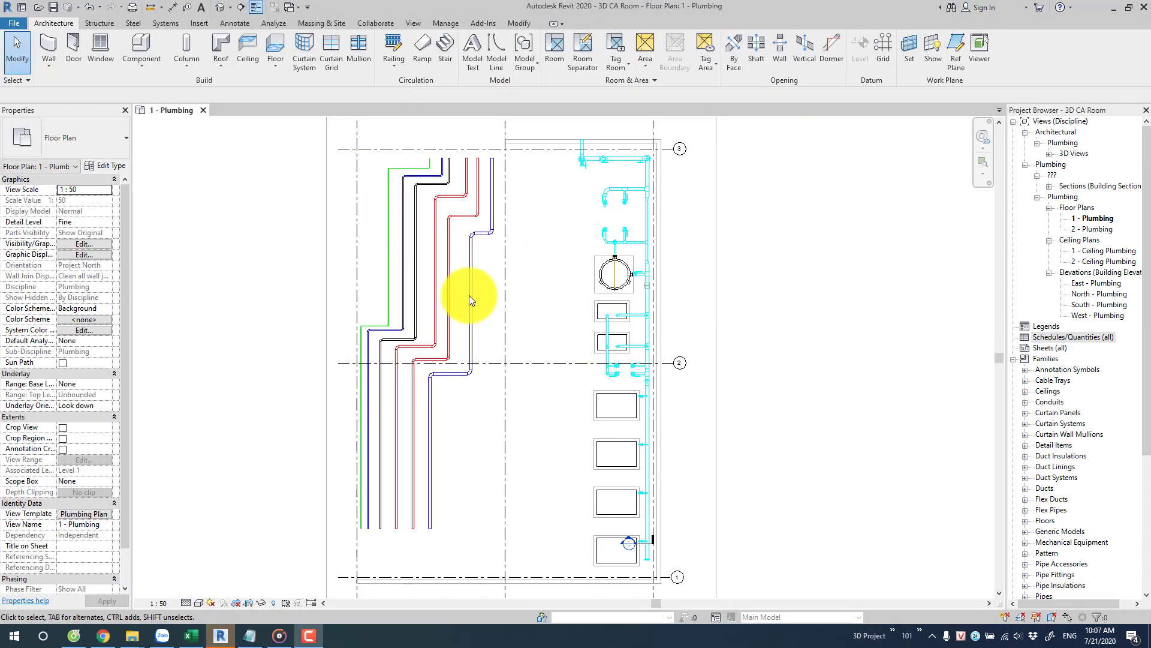
{"action": "scroll", "coordinate": [480, 290], "scroll_direction": "up", "scroll_amount": 1}
{"action": "scroll", "coordinate": [360, 273], "scroll_direction": "up", "scroll_amount": 1}
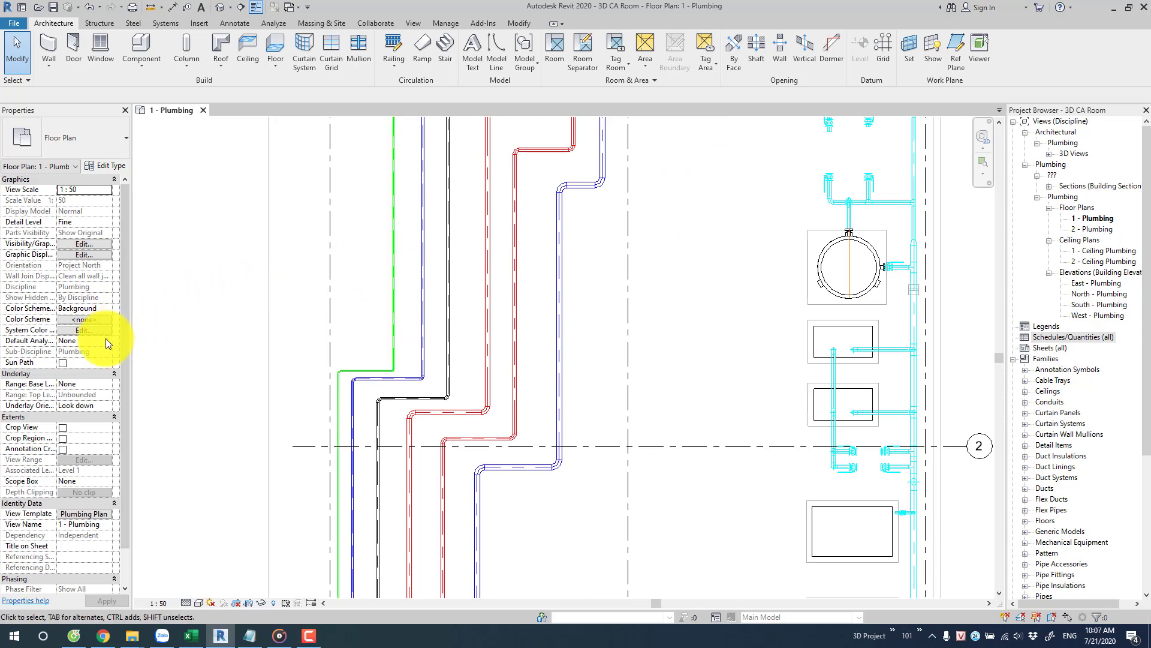
{"action": "left_click", "coordinate": [386, 331]}
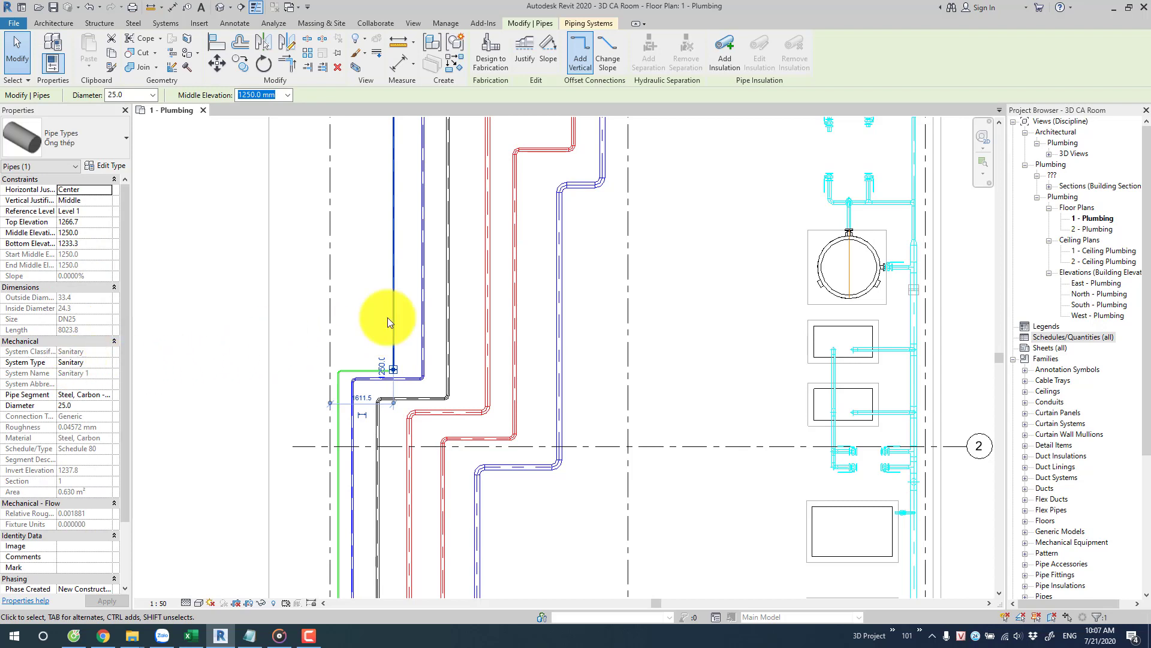
{"action": "left_click", "coordinate": [420, 313]}
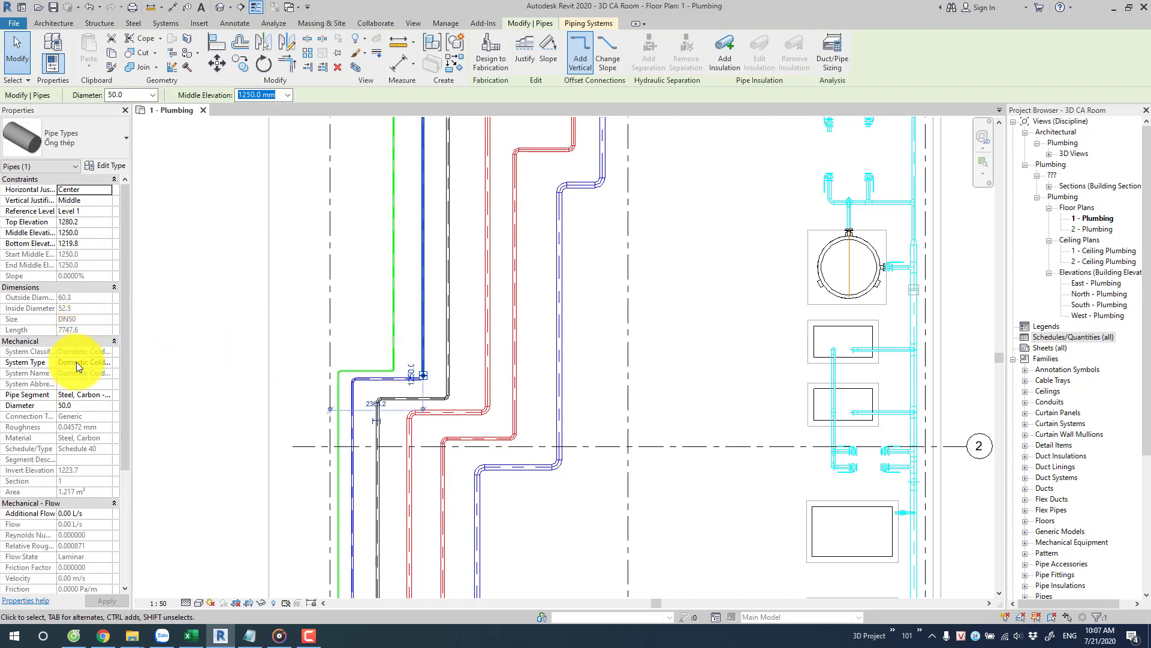
{"action": "left_click", "coordinate": [449, 323]}
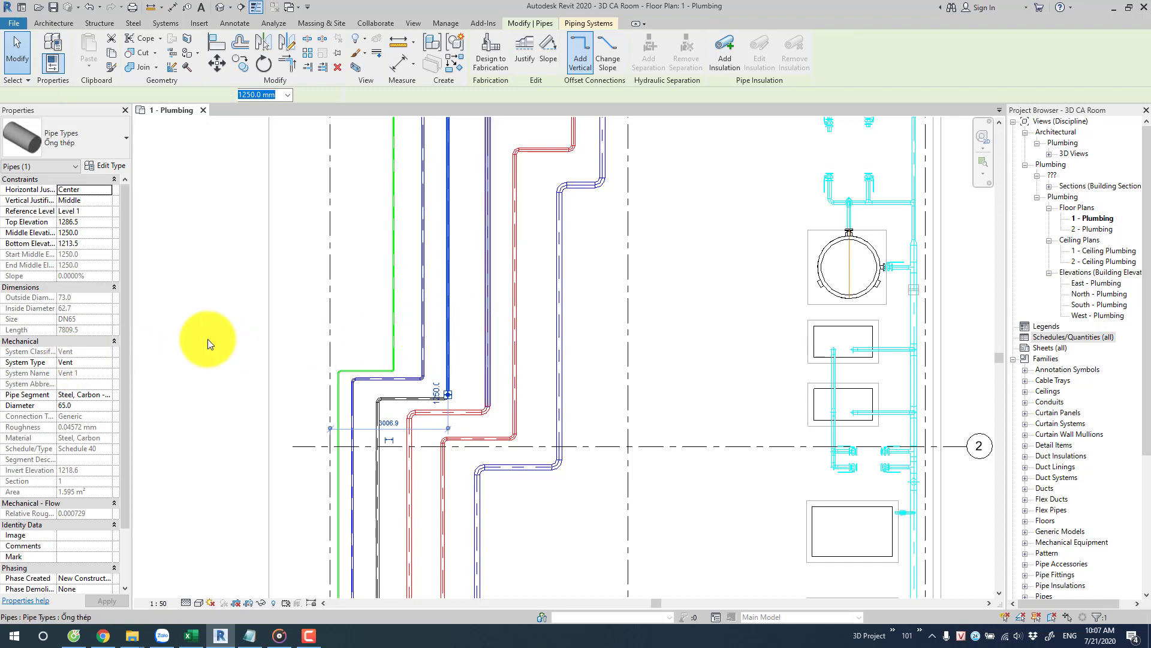
{"action": "left_click", "coordinate": [487, 351]}
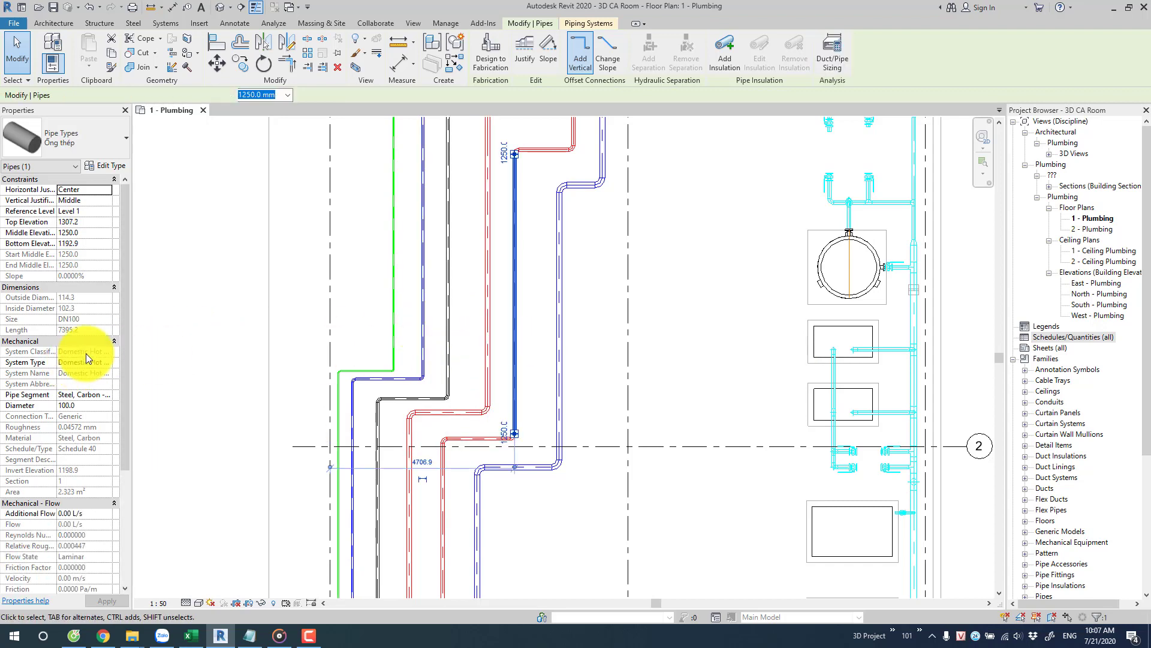
{"action": "left_click", "coordinate": [573, 332]}
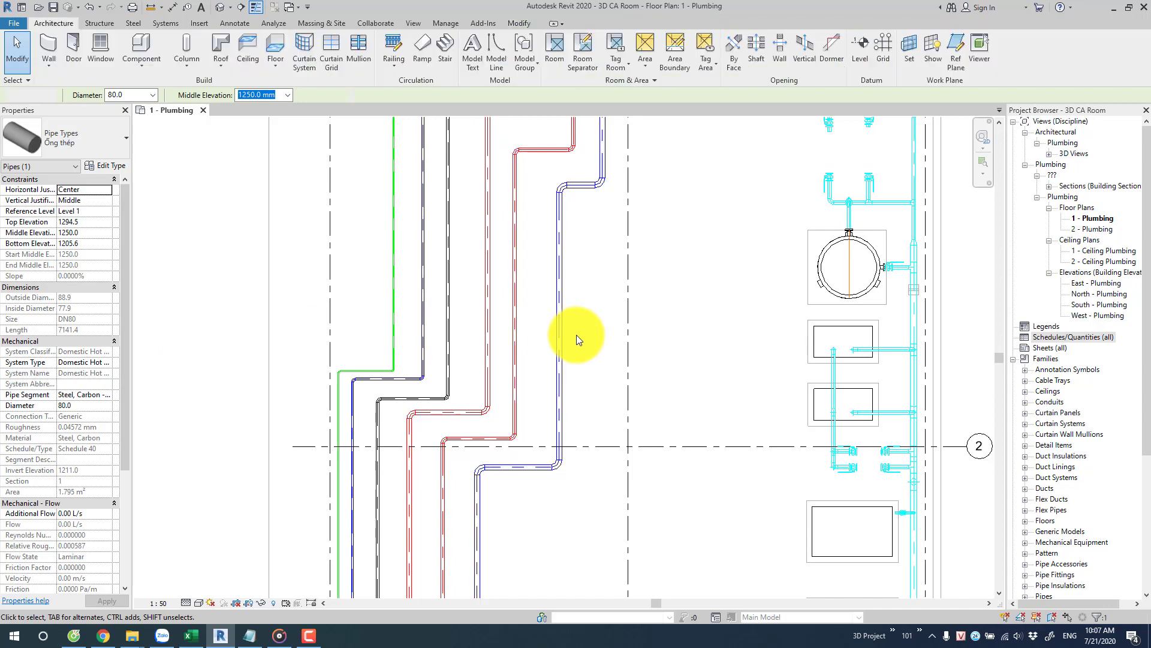
{"action": "left_click", "coordinate": [558, 330]}
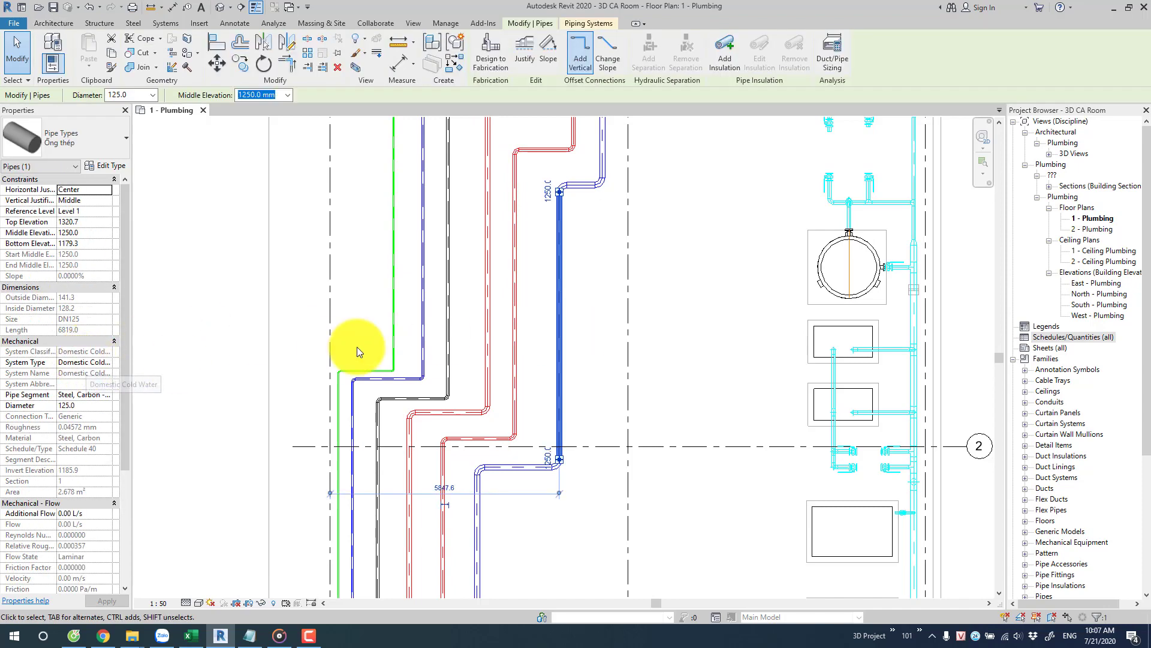
{"action": "scroll", "coordinate": [352, 342], "scroll_direction": "down", "scroll_amount": 3}
{"action": "scroll", "coordinate": [613, 367], "scroll_direction": "up", "scroll_amount": 2}
{"action": "key", "text": "Escape"}
{"action": "scroll", "coordinate": [613, 367], "scroll_direction": "up", "scroll_amount": 1}
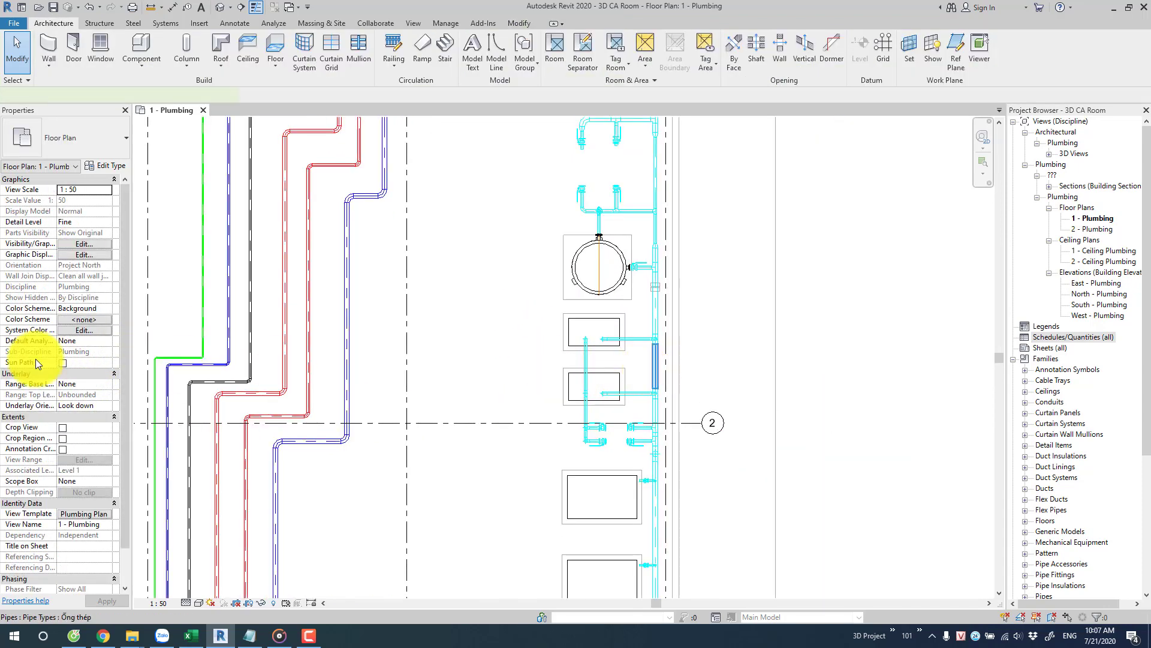
{"action": "scroll", "coordinate": [307, 324], "scroll_direction": "down", "scroll_amount": 2}
{"action": "left_click", "coordinate": [660, 307]}
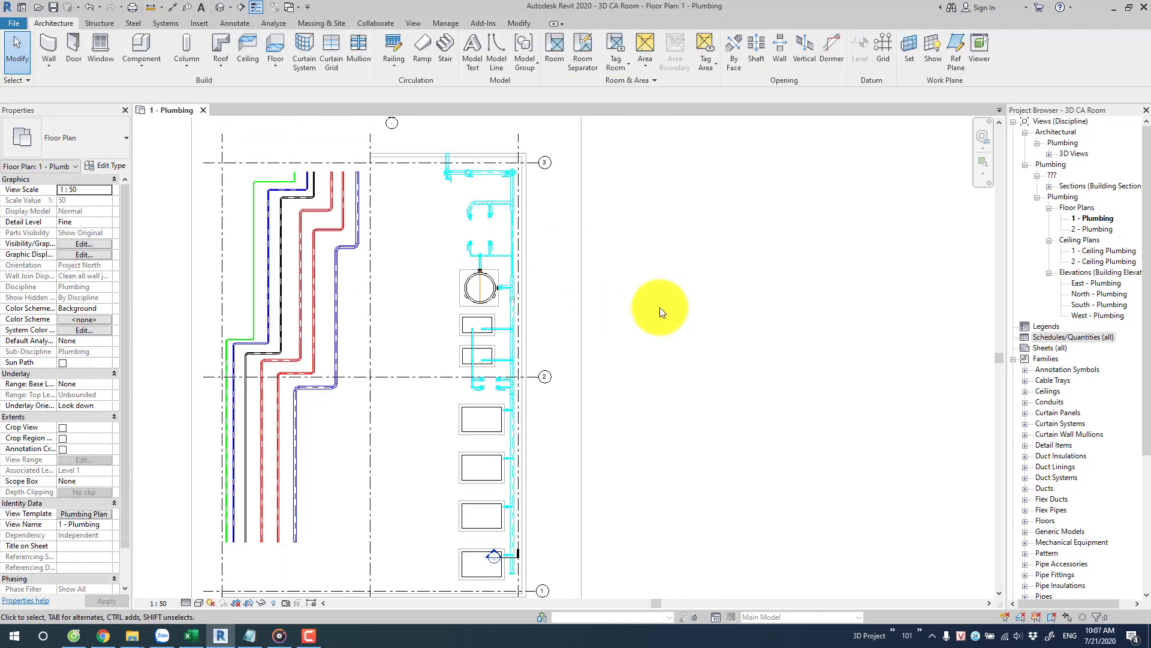
{"action": "scroll", "coordinate": [438, 303], "scroll_direction": "up", "scroll_amount": 1}
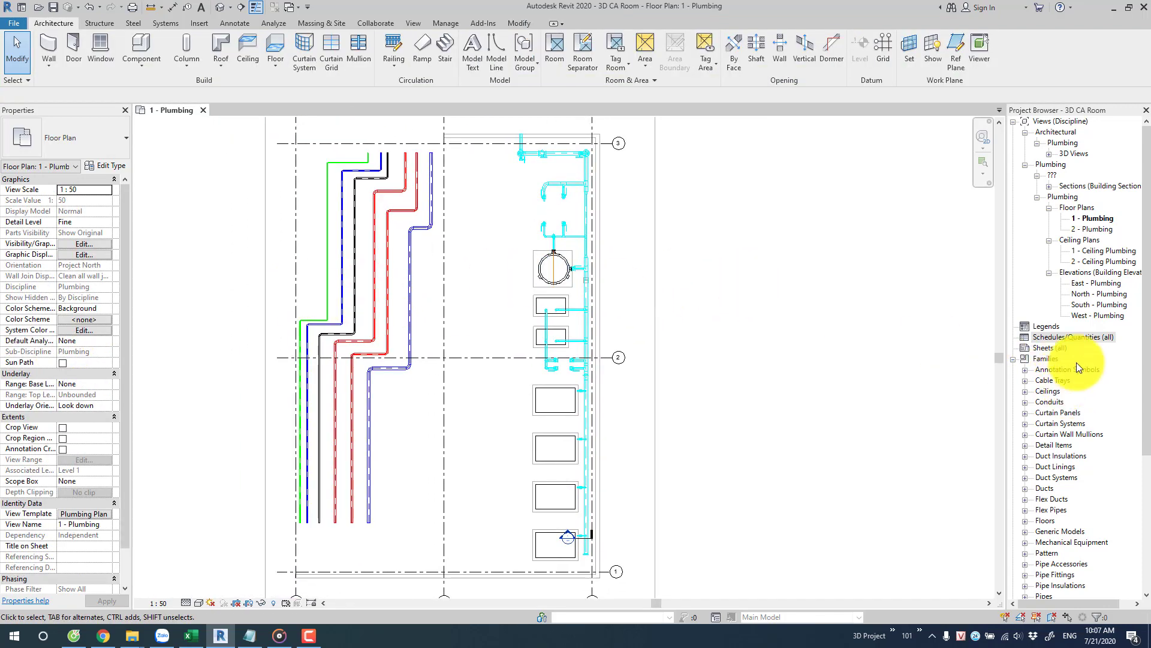
- Start a new schedule with the category list filtered to the Piping discipline
{"action": "right_click", "coordinate": [1074, 339]}
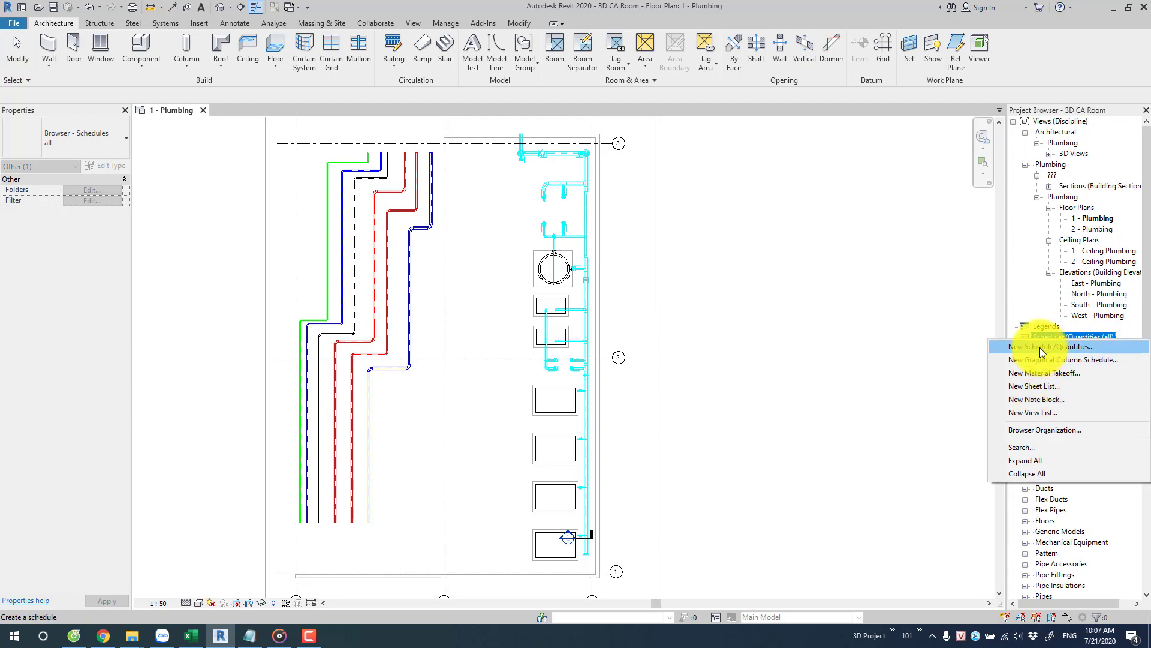
{"action": "left_click", "coordinate": [1027, 346]}
{"action": "left_click", "coordinate": [521, 237]}
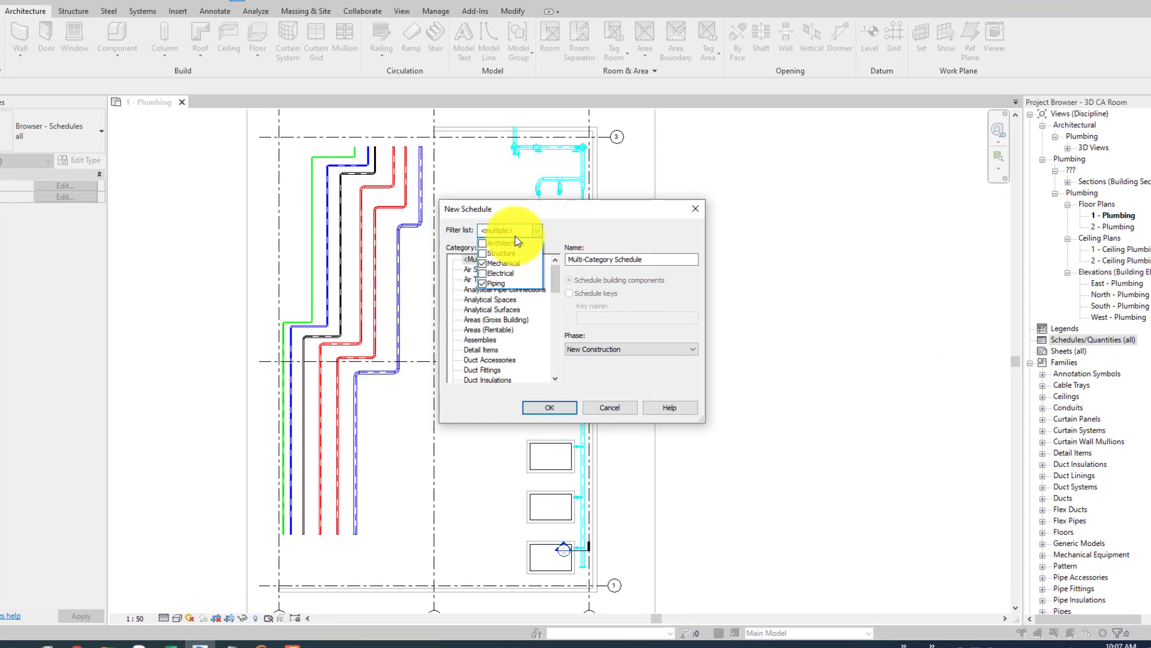
{"action": "left_click", "coordinate": [490, 263]}
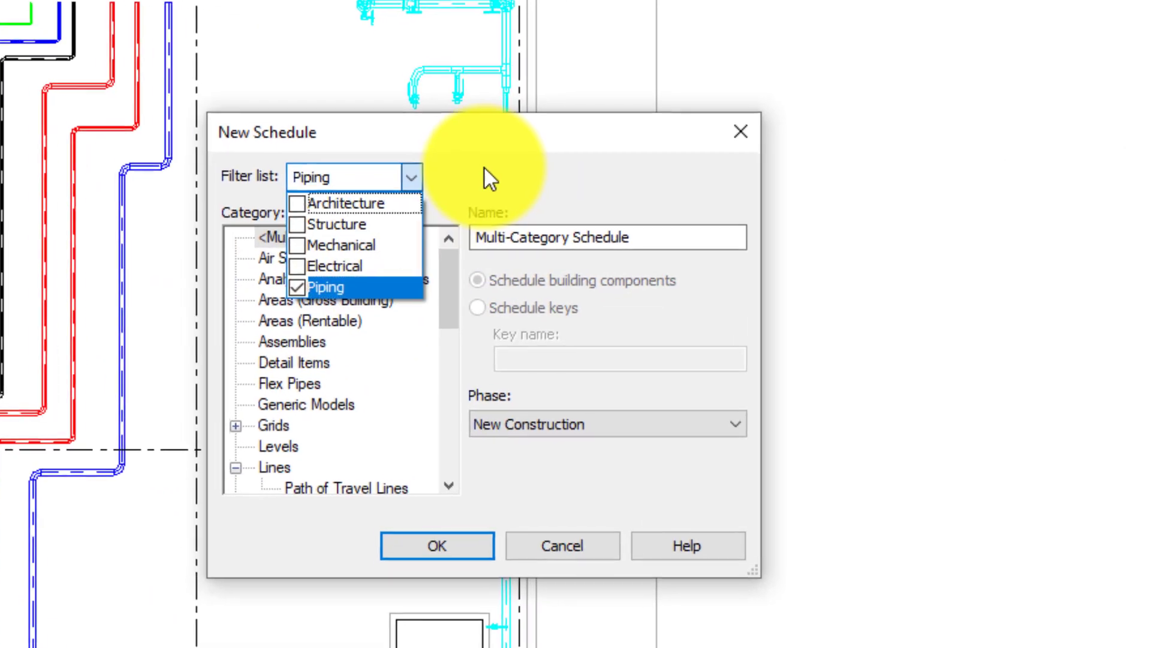
{"action": "left_click", "coordinate": [486, 171]}
- Choose Pipes as the schedule category, named Pipe BOQ
{"action": "left_click", "coordinate": [265, 414]}
{"action": "key", "text": "Down"}
{"action": "key", "text": "Down"}
{"action": "key", "text": "Down"}
{"action": "scroll", "coordinate": [261, 413], "scroll_direction": "down", "scroll_amount": 2}
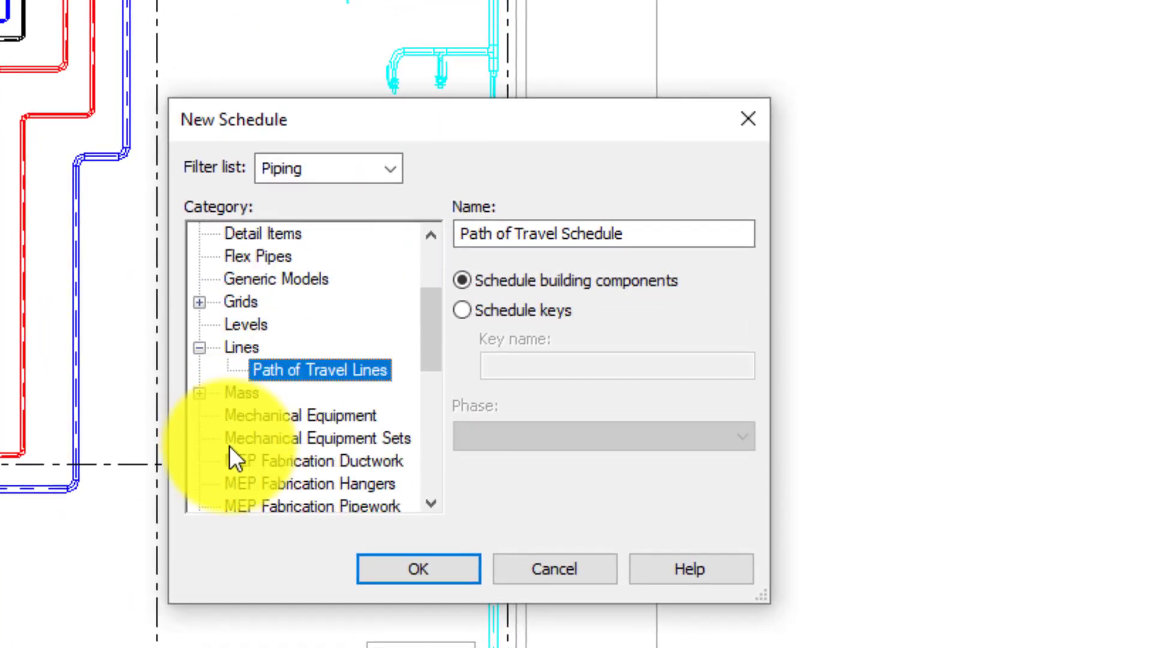
{"action": "scroll", "coordinate": [232, 457], "scroll_direction": "down", "scroll_amount": 2}
{"action": "scroll", "coordinate": [257, 484], "scroll_direction": "down", "scroll_amount": 2}
{"action": "left_click", "coordinate": [242, 462]}
{"action": "left_click", "coordinate": [568, 232]}
{"action": "type", "text": "Pipe BOQ"}
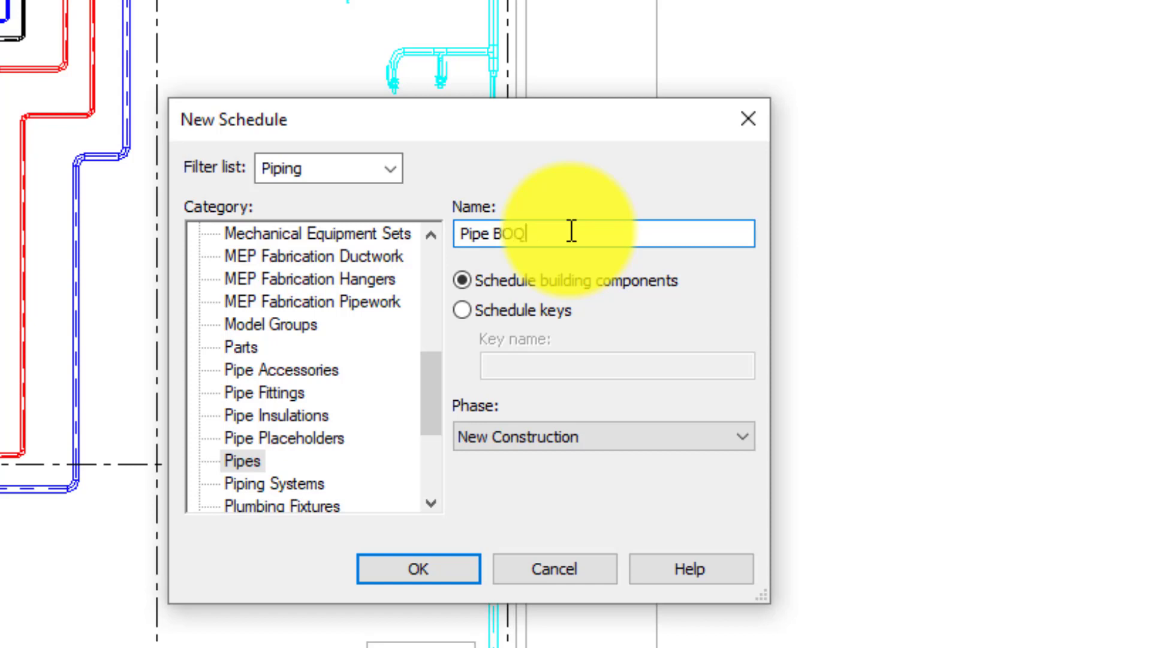
- Create the Pipe BOQ schedule and add System Type as its first field
{"action": "left_click", "coordinate": [391, 569]}
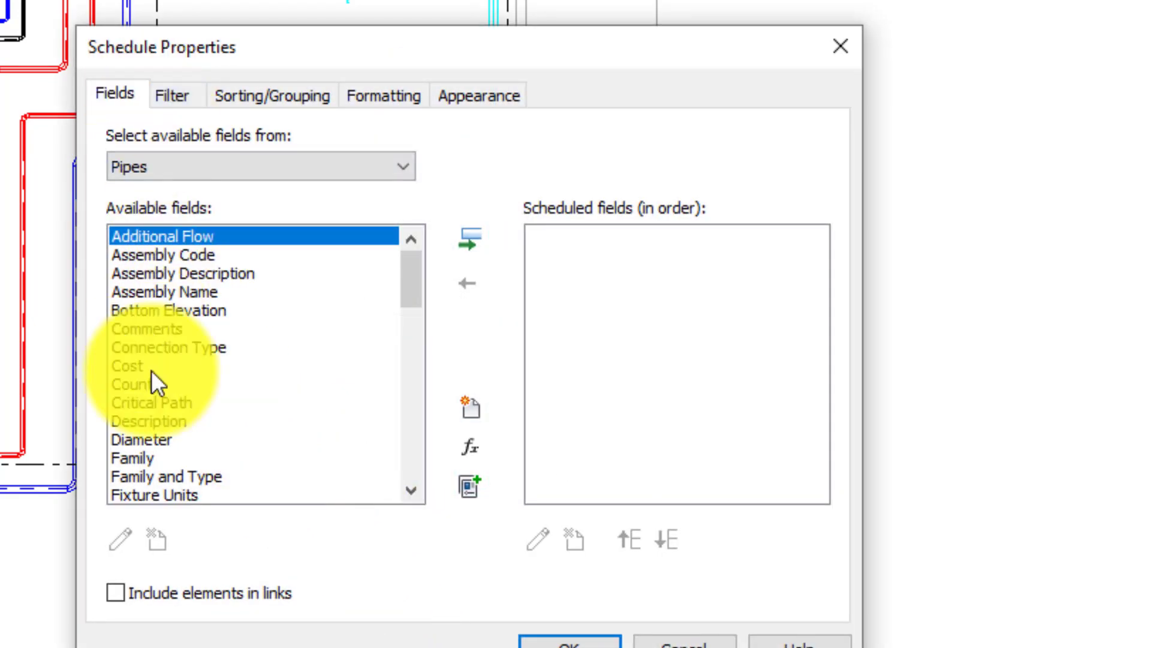
{"action": "left_click", "coordinate": [152, 370]}
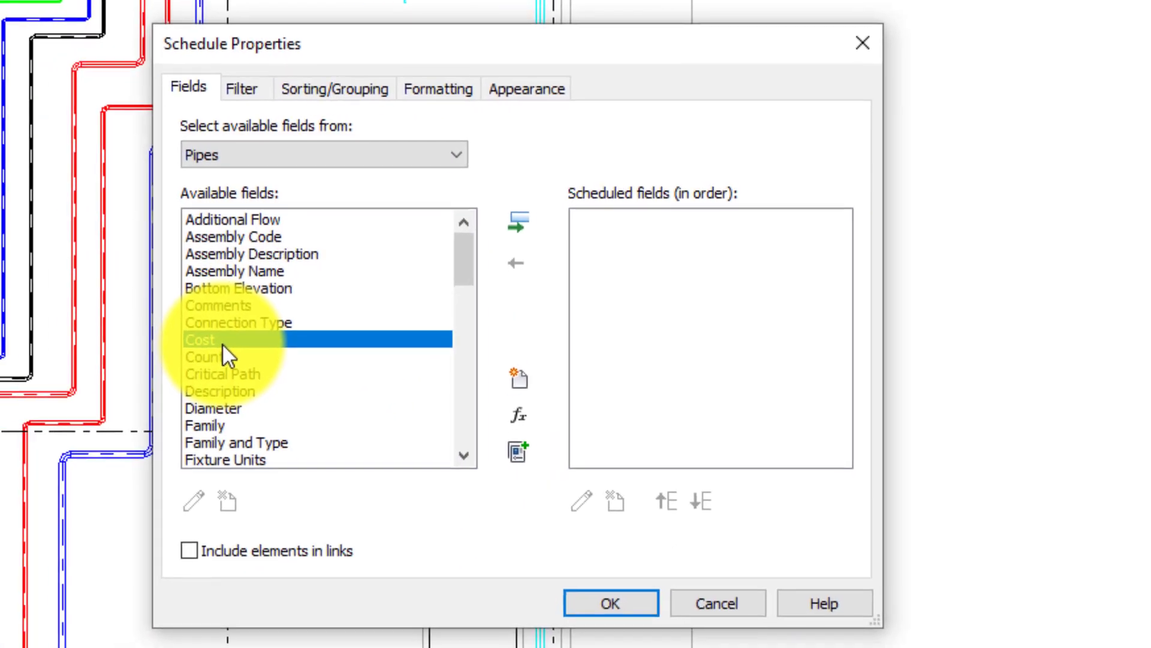
{"action": "key", "text": "p"}
{"action": "scroll", "coordinate": [235, 343], "scroll_direction": "down", "scroll_amount": 2}
{"action": "scroll", "coordinate": [235, 343], "scroll_direction": "down", "scroll_amount": 2}
{"action": "scroll", "coordinate": [252, 399], "scroll_direction": "down", "scroll_amount": 3}
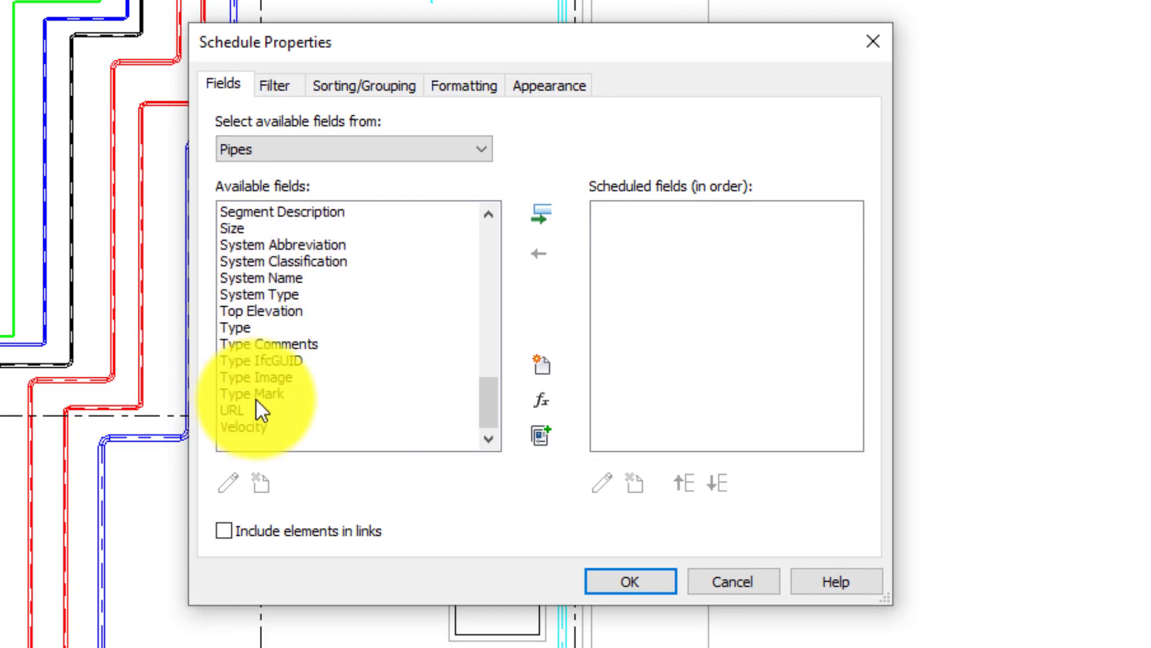
{"action": "left_click", "coordinate": [291, 294]}
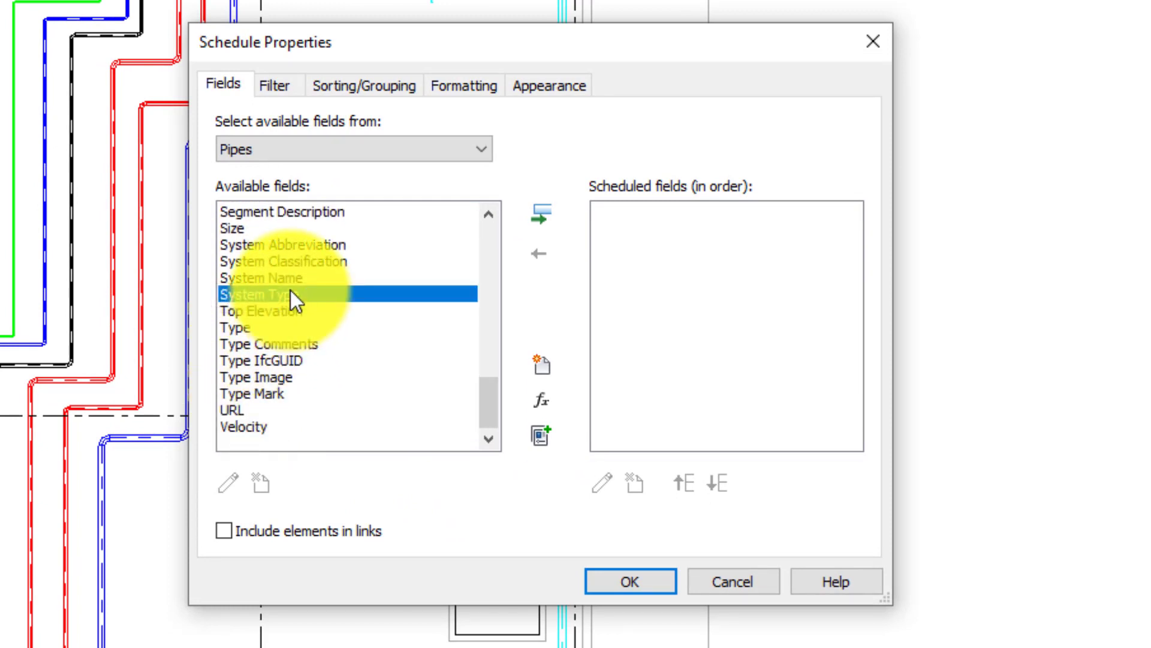
{"action": "left_click", "coordinate": [552, 207]}
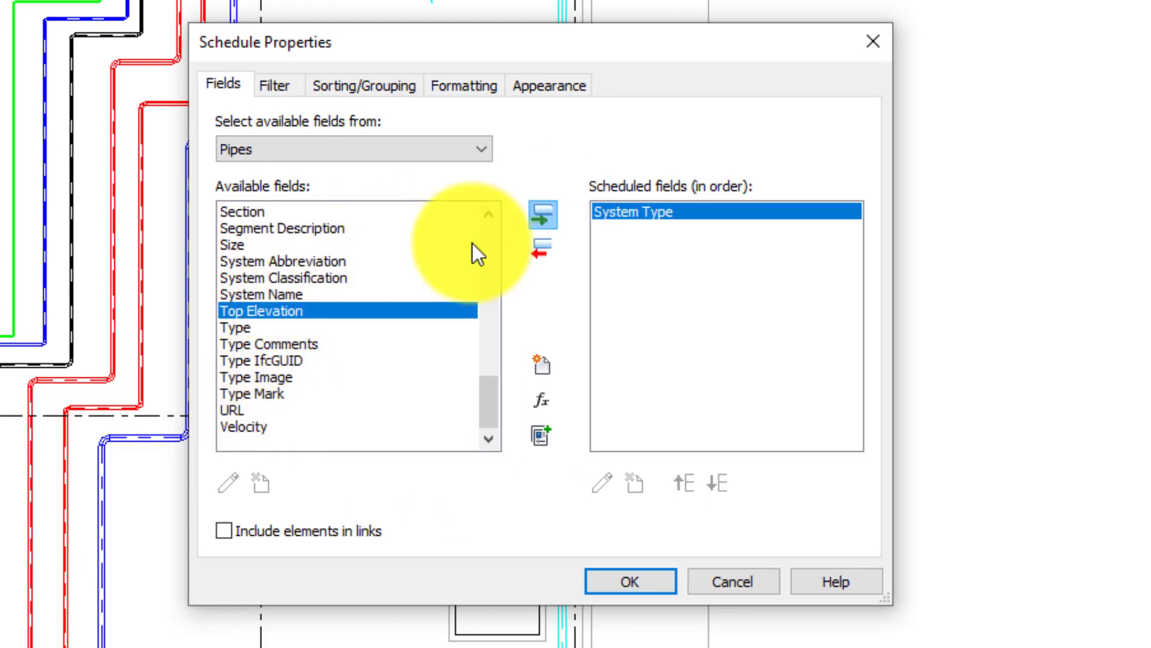
- Add Size as the second scheduled field
{"action": "left_click", "coordinate": [239, 363]}
{"action": "key", "text": "s"}
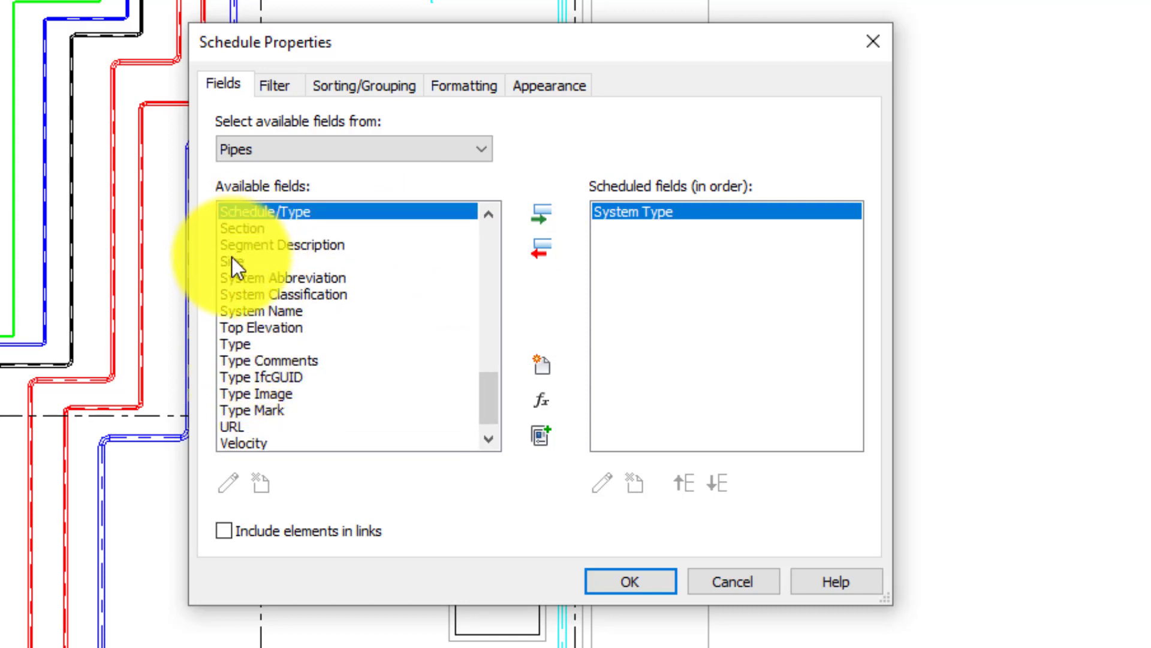
{"action": "left_click", "coordinate": [232, 260]}
{"action": "left_click", "coordinate": [553, 210]}
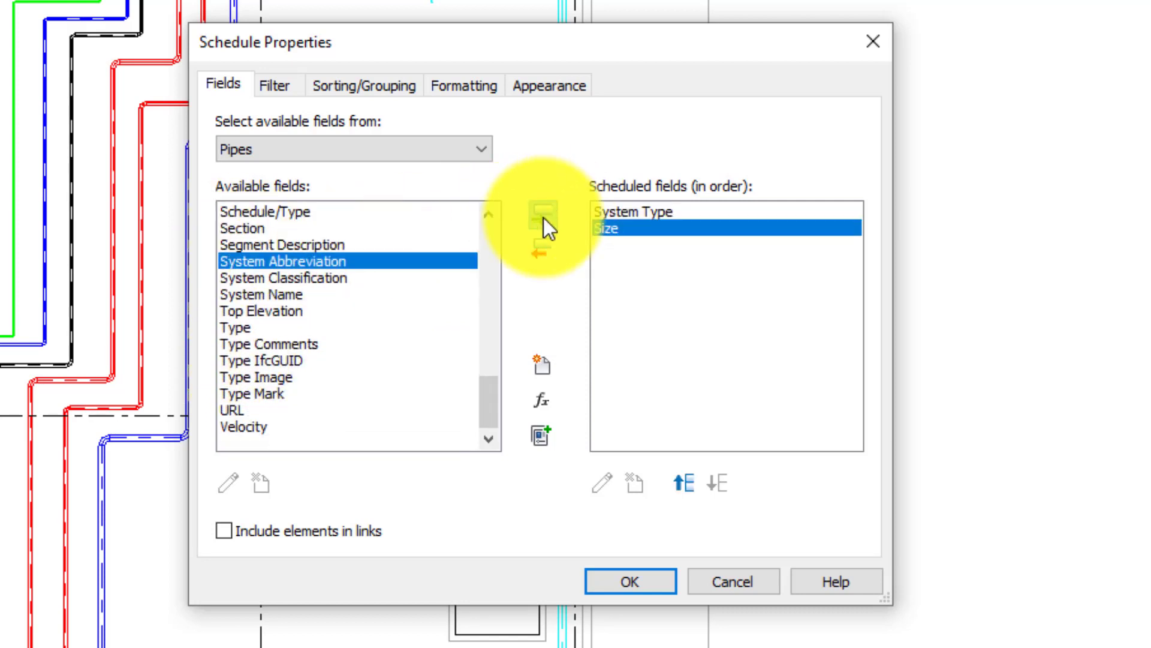
- Add Length as the third scheduled field
{"action": "left_click", "coordinate": [294, 369]}
{"action": "key", "text": "l"}
{"action": "scroll", "coordinate": [236, 318], "scroll_direction": "down", "scroll_amount": 1}
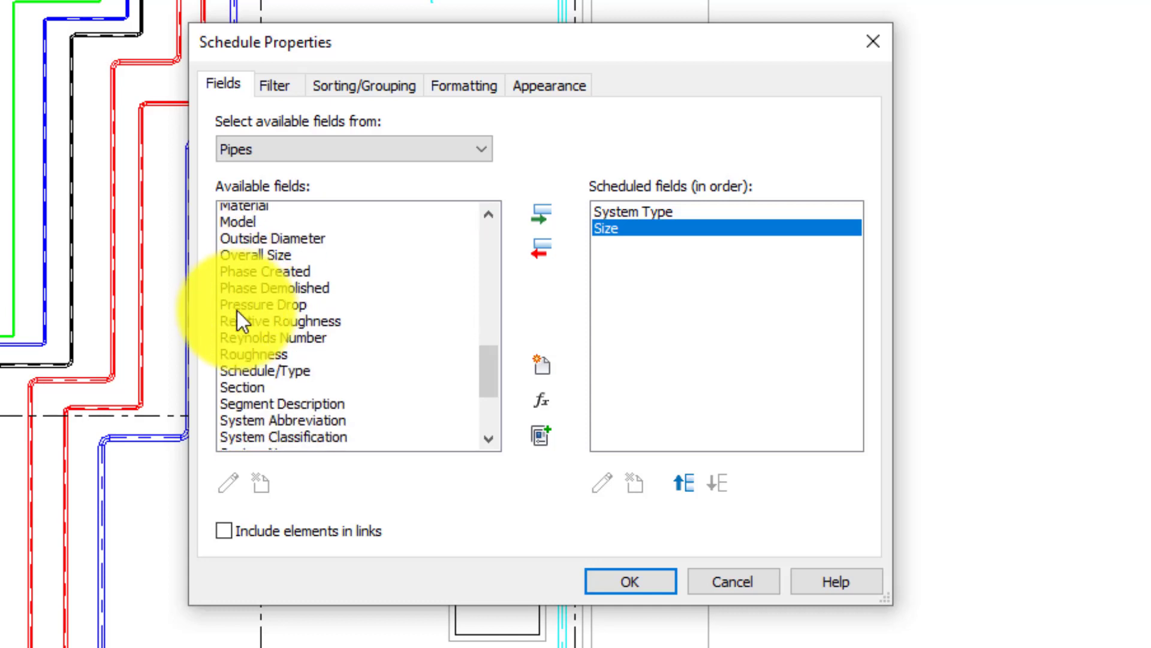
{"action": "scroll", "coordinate": [234, 347], "scroll_direction": "down", "scroll_amount": 2}
{"action": "scroll", "coordinate": [230, 407], "scroll_direction": "down", "scroll_amount": 1}
{"action": "scroll", "coordinate": [228, 408], "scroll_direction": "down", "scroll_amount": 1}
{"action": "scroll", "coordinate": [227, 408], "scroll_direction": "up", "scroll_amount": 1}
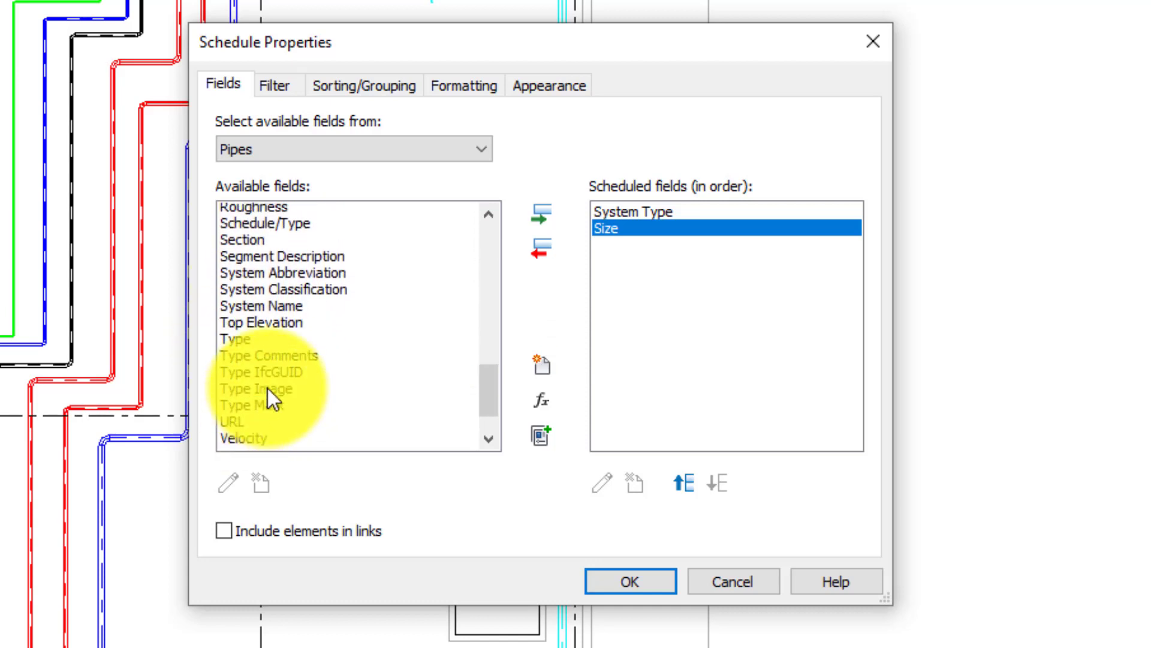
{"action": "scroll", "coordinate": [267, 387], "scroll_direction": "up", "scroll_amount": 4}
{"action": "scroll", "coordinate": [268, 387], "scroll_direction": "up", "scroll_amount": 2}
{"action": "scroll", "coordinate": [267, 387], "scroll_direction": "up", "scroll_amount": 2}
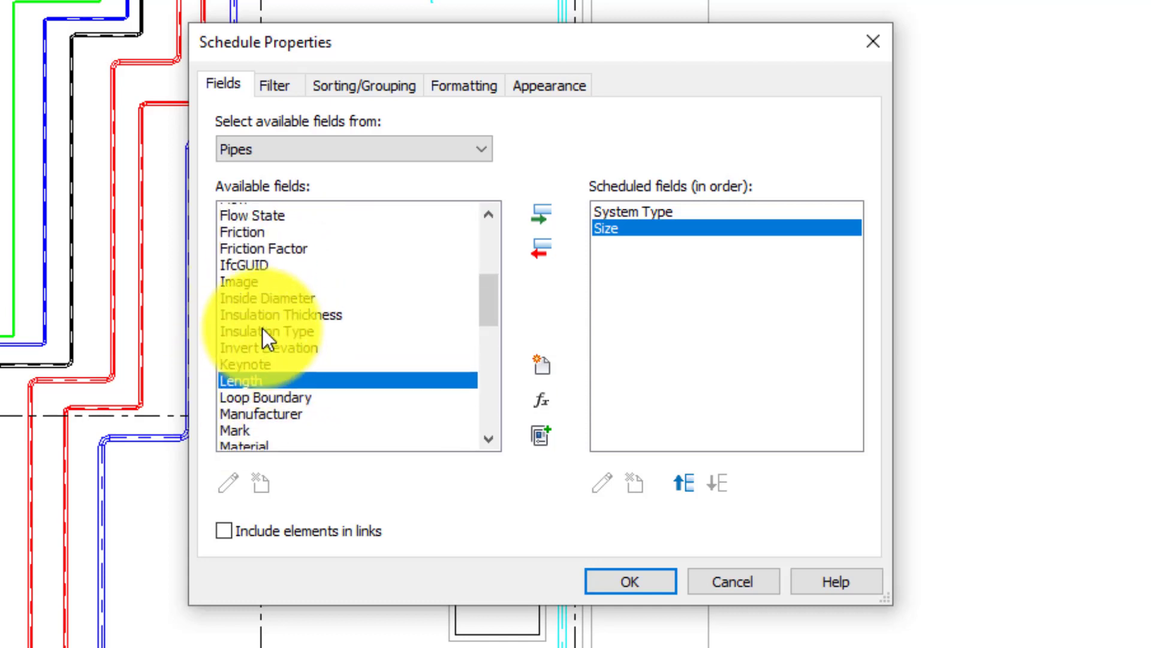
{"action": "scroll", "coordinate": [263, 329], "scroll_direction": "up", "scroll_amount": 2}
{"action": "scroll", "coordinate": [273, 308], "scroll_direction": "up", "scroll_amount": 3}
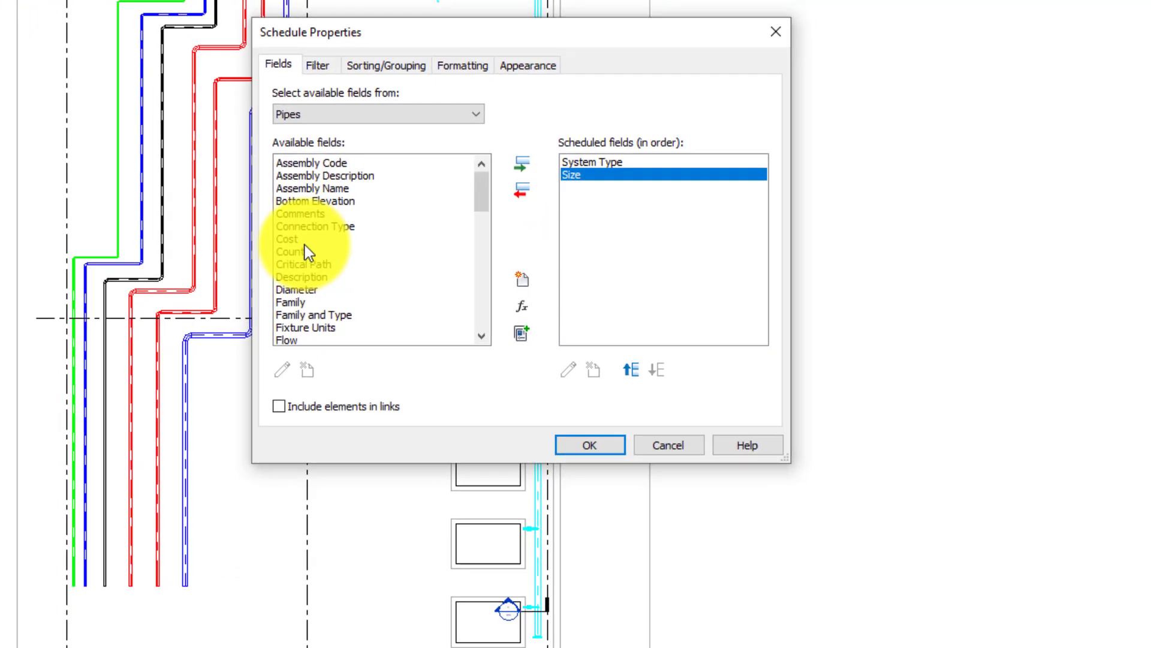
{"action": "scroll", "coordinate": [306, 249], "scroll_direction": "up", "scroll_amount": 1}
{"action": "scroll", "coordinate": [305, 249], "scroll_direction": "down", "scroll_amount": 4}
{"action": "scroll", "coordinate": [306, 249], "scroll_direction": "down", "scroll_amount": 2}
{"action": "scroll", "coordinate": [305, 249], "scroll_direction": "down", "scroll_amount": 2}
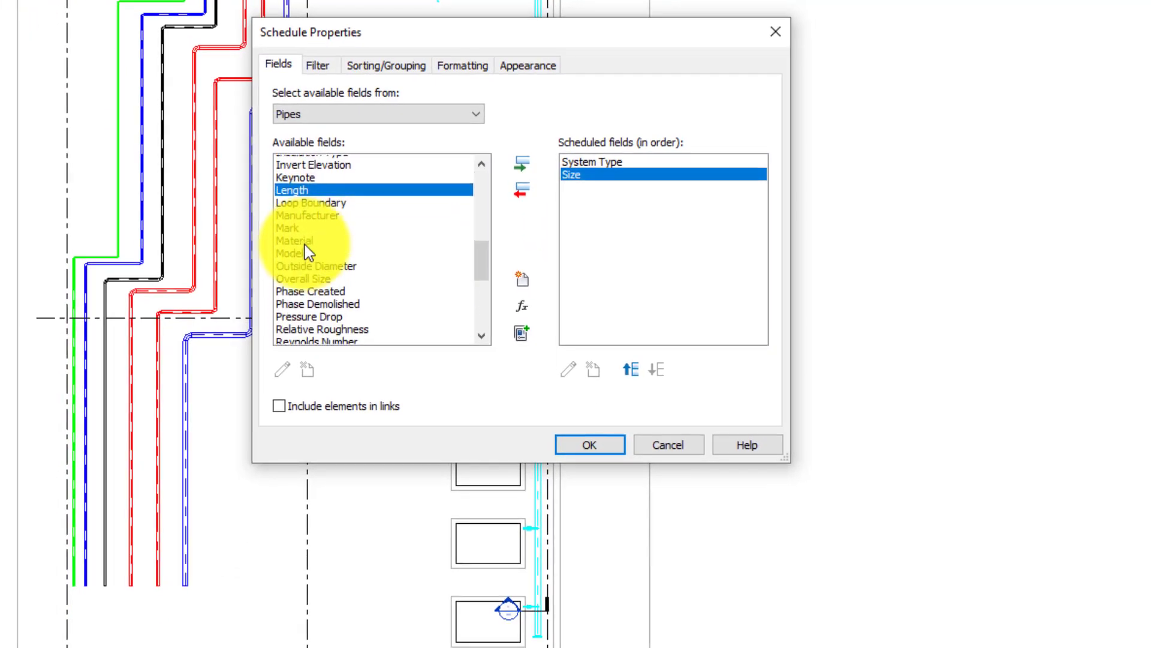
{"action": "left_click", "coordinate": [530, 173]}
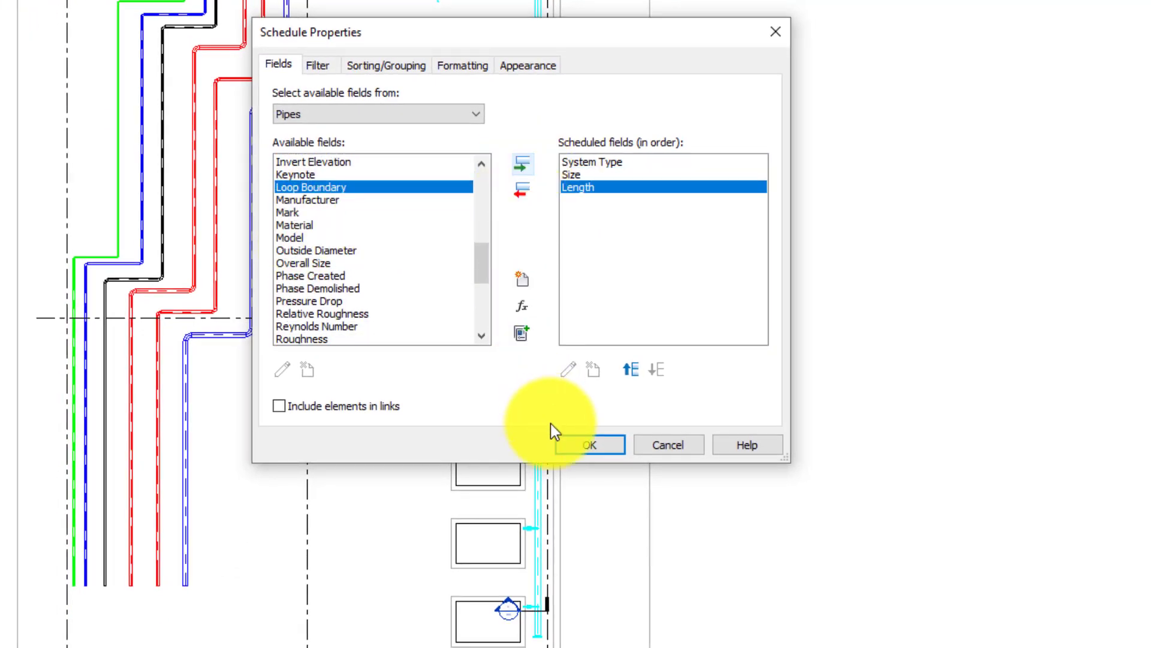
- Sort Pipe BOQ by System Type then Size, with grand totals turned on
{"action": "left_click", "coordinate": [590, 446]}
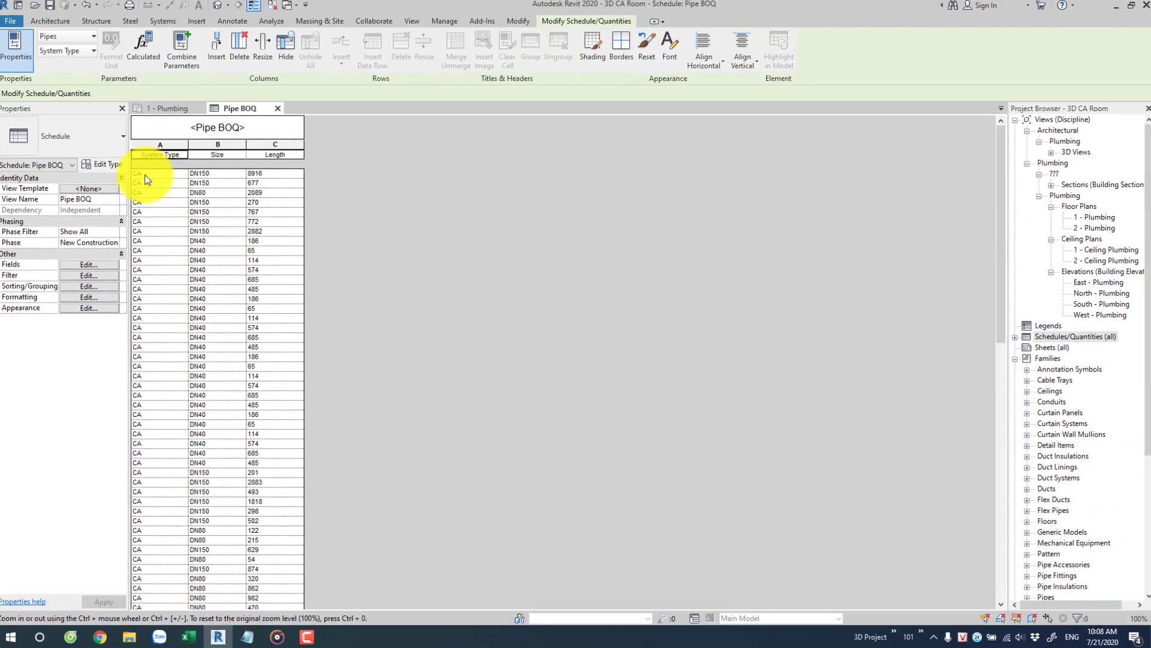
{"action": "scroll", "coordinate": [165, 392], "scroll_direction": "down", "scroll_amount": 5}
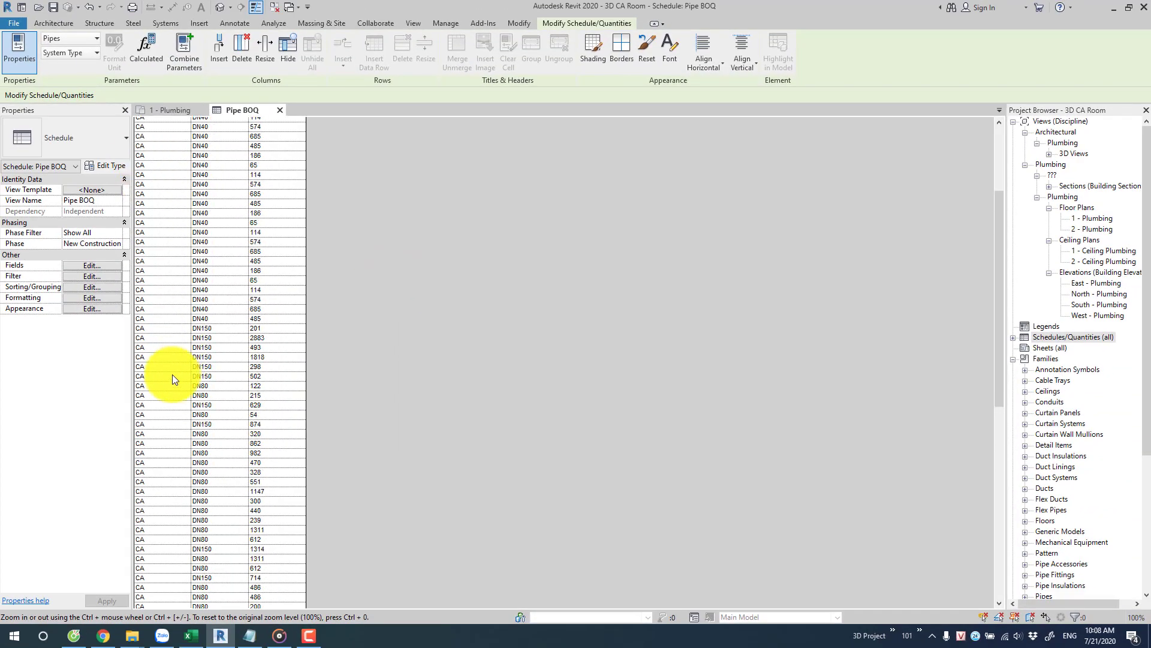
{"action": "left_click", "coordinate": [108, 274]}
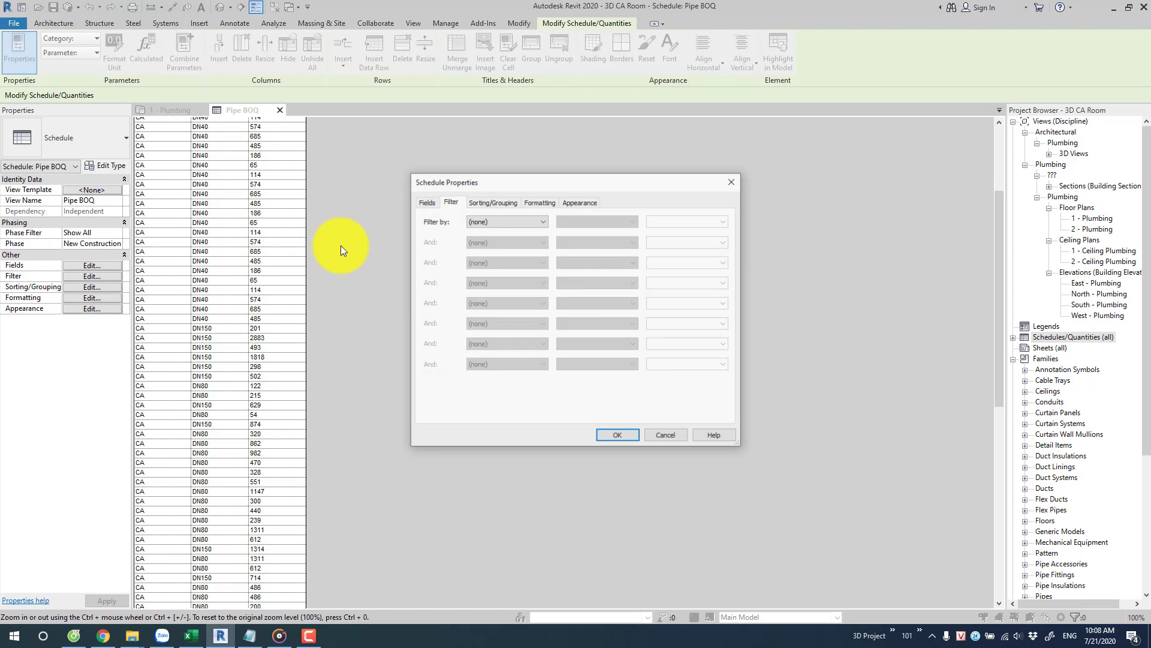
{"action": "left_click", "coordinate": [488, 203]}
{"action": "left_click", "coordinate": [498, 223]}
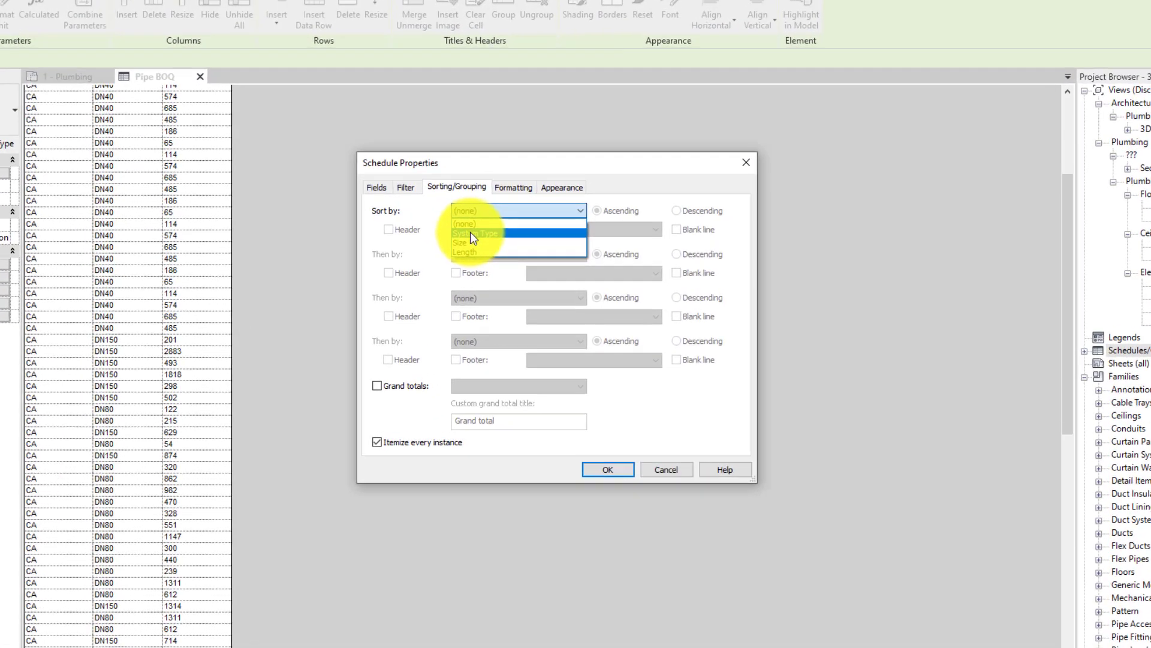
{"action": "left_click", "coordinate": [504, 240]}
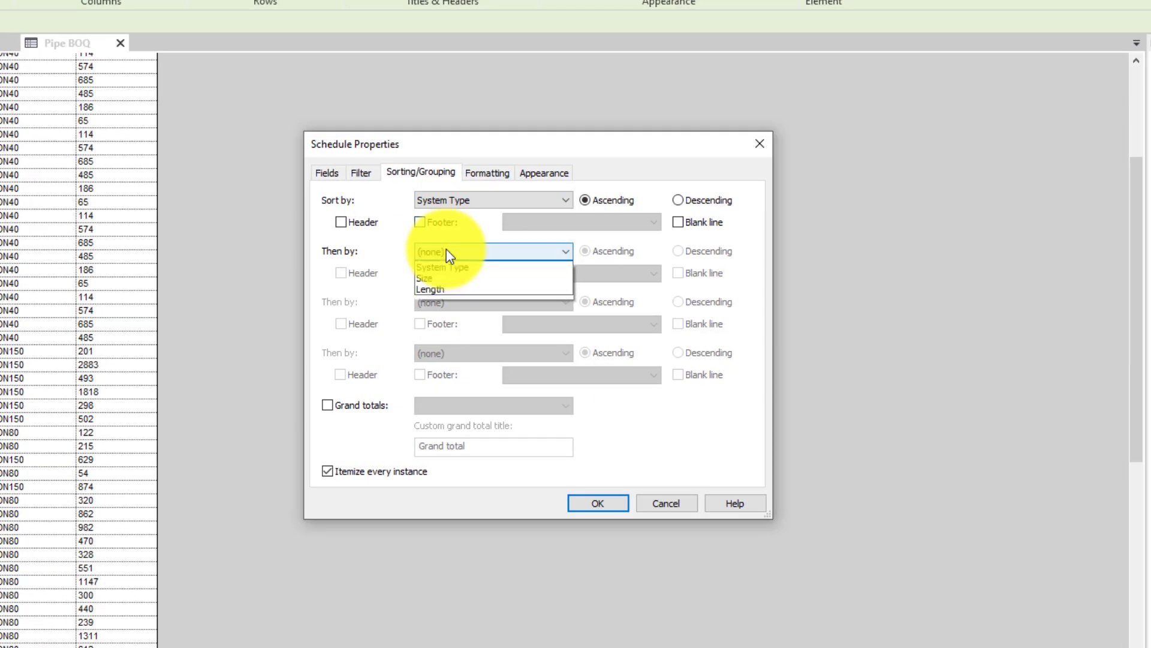
{"action": "left_click", "coordinate": [444, 279]}
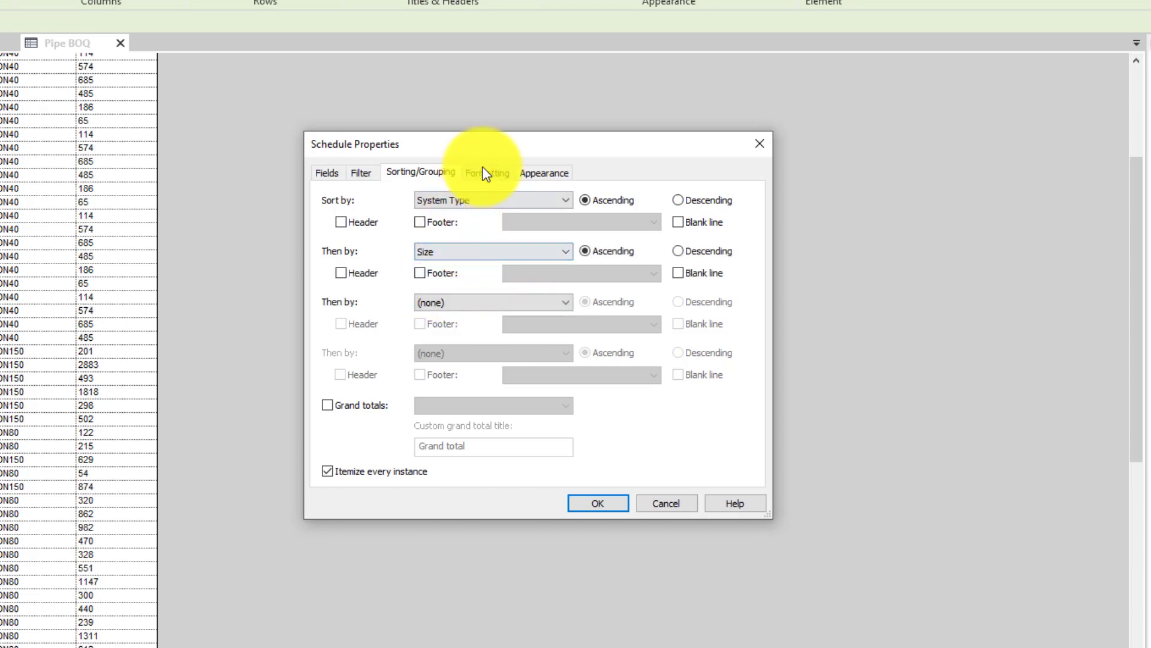
{"action": "left_click", "coordinate": [352, 403]}
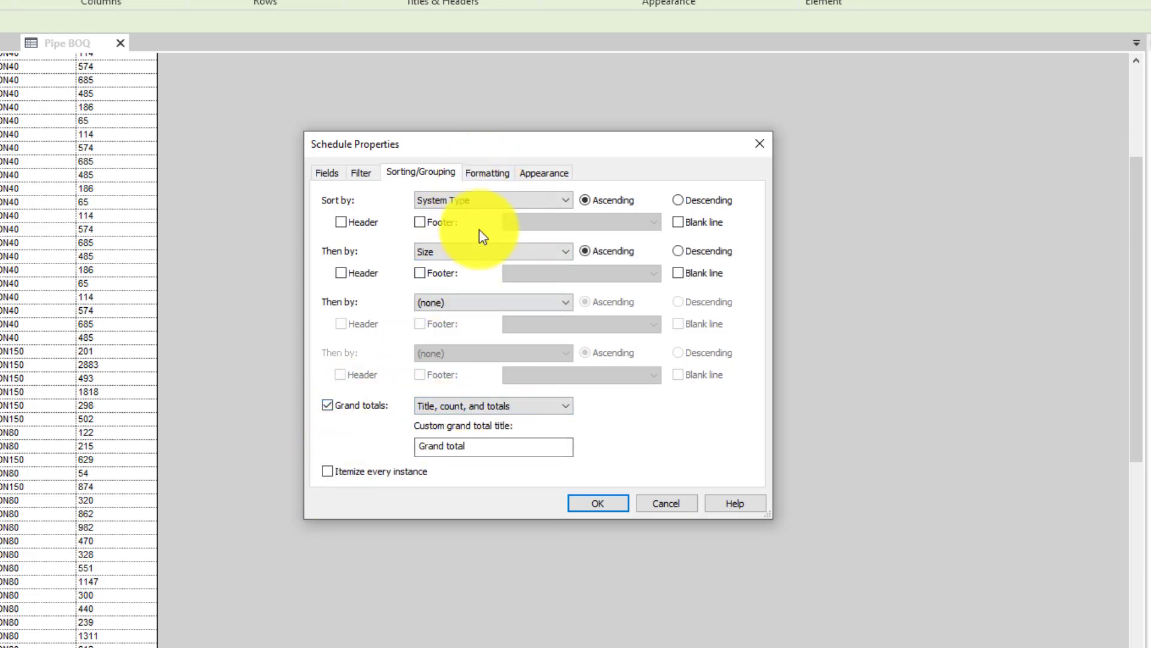
- Format the Length field in meters rounded to 1 decimal place
{"action": "left_click", "coordinate": [499, 174]}
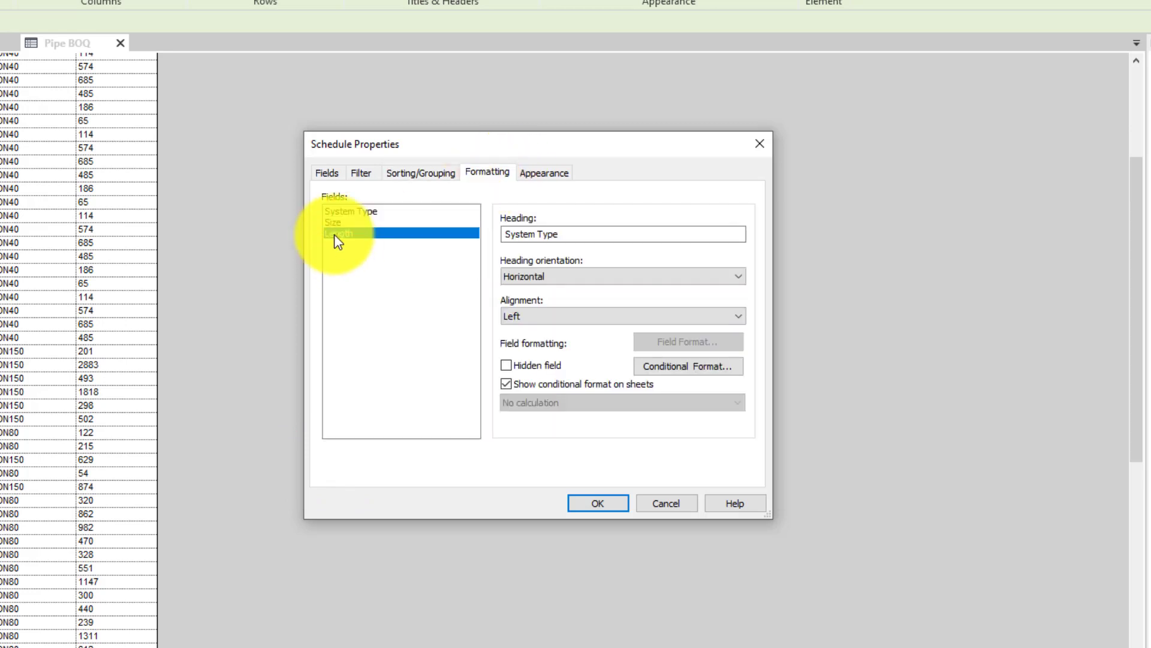
{"action": "left_click", "coordinate": [676, 343]}
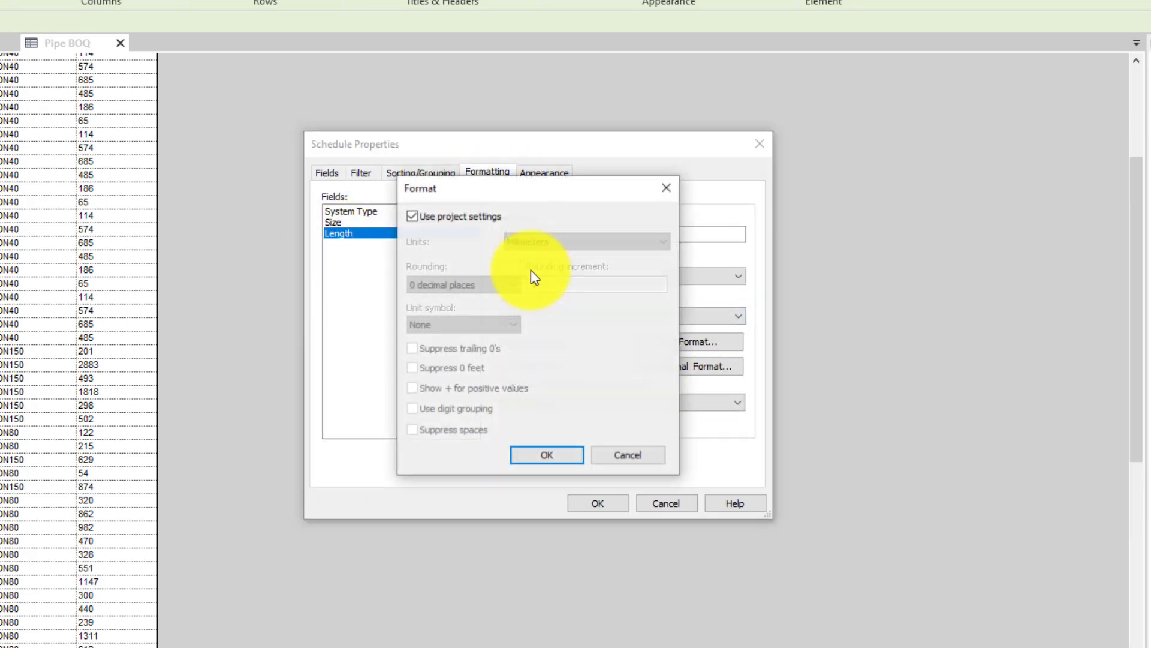
{"action": "left_click", "coordinate": [410, 218]}
{"action": "left_click", "coordinate": [538, 240]}
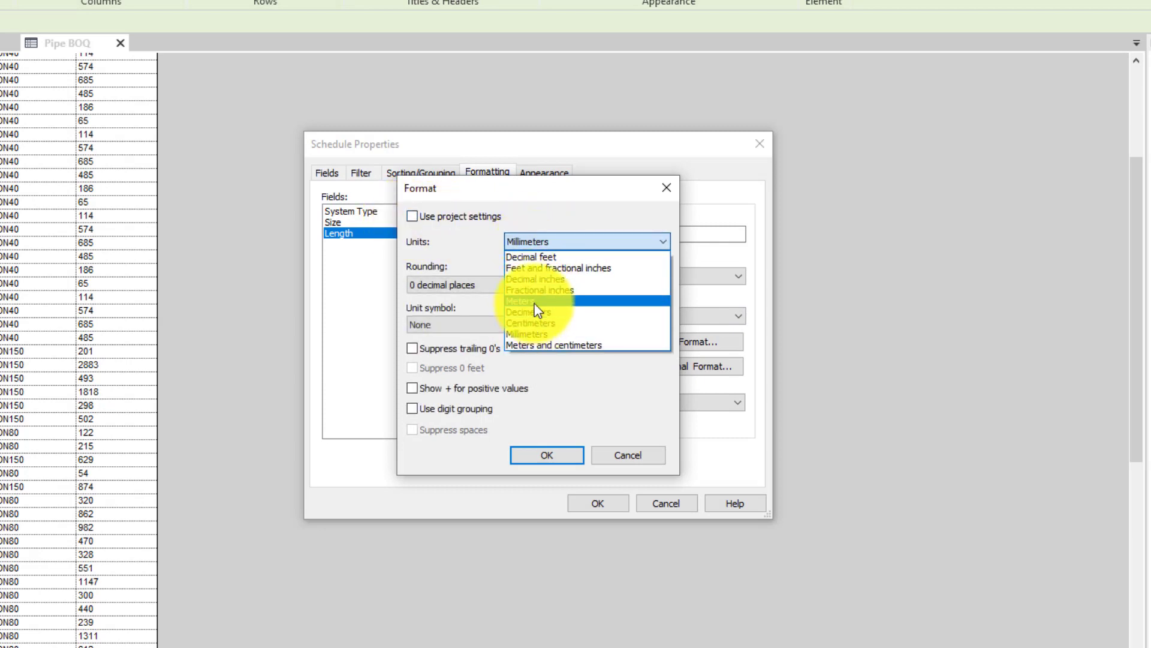
{"action": "left_click", "coordinate": [542, 301]}
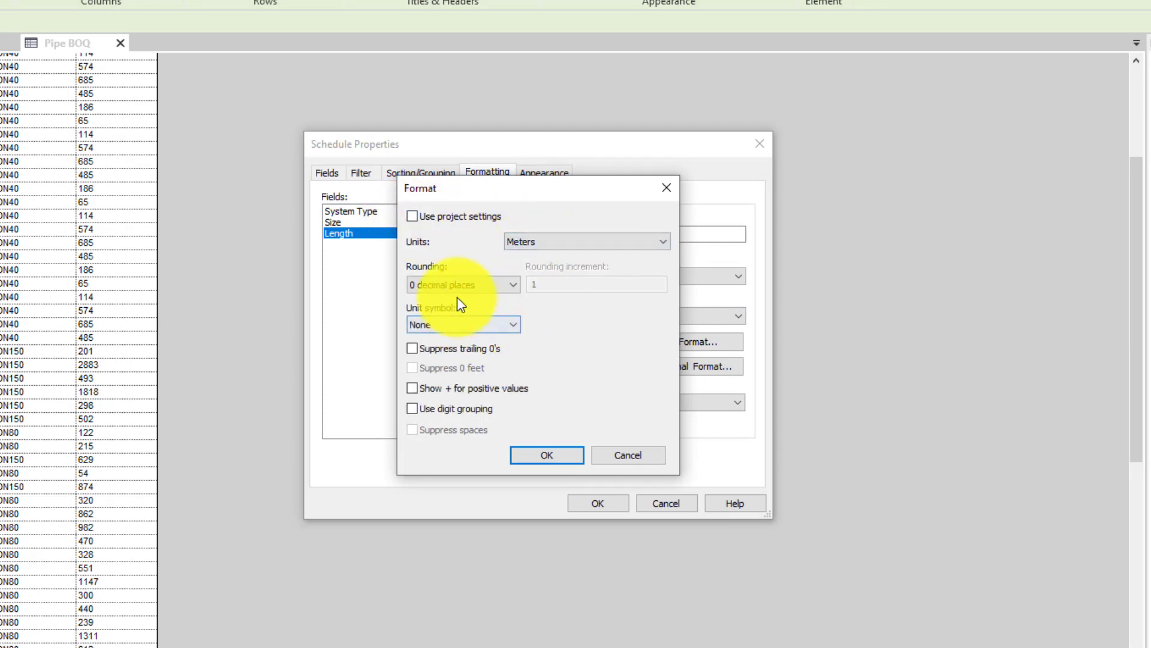
{"action": "left_click", "coordinate": [450, 288]}
{"action": "left_click", "coordinate": [431, 345]}
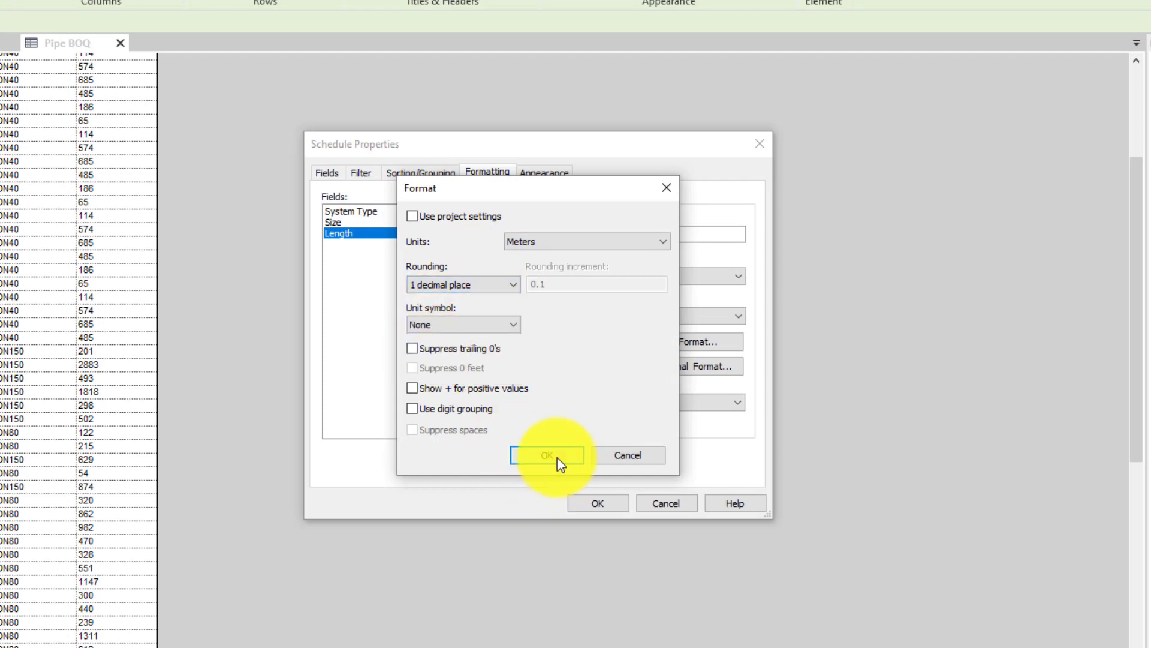
{"action": "left_click", "coordinate": [554, 456]}
- Calculate totals for Length and widen the System Type column so names fit
{"action": "left_click", "coordinate": [522, 401]}
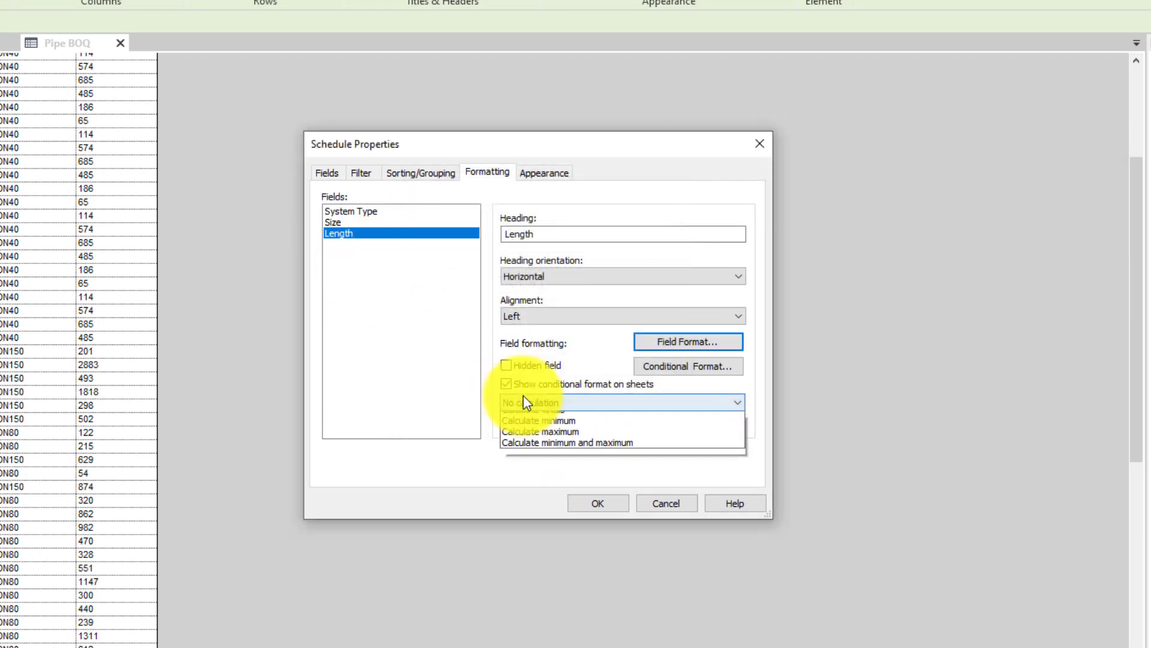
{"action": "left_click", "coordinate": [526, 442]}
{"action": "left_click", "coordinate": [534, 403]}
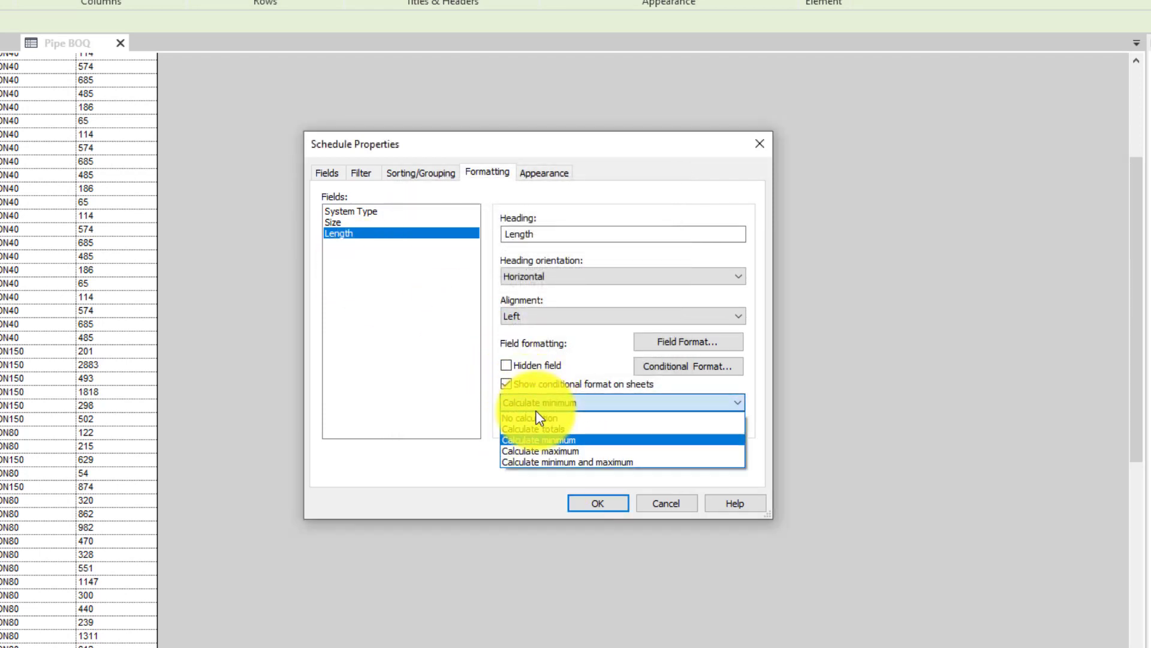
{"action": "left_click", "coordinate": [534, 429]}
{"action": "left_click", "coordinate": [596, 501]}
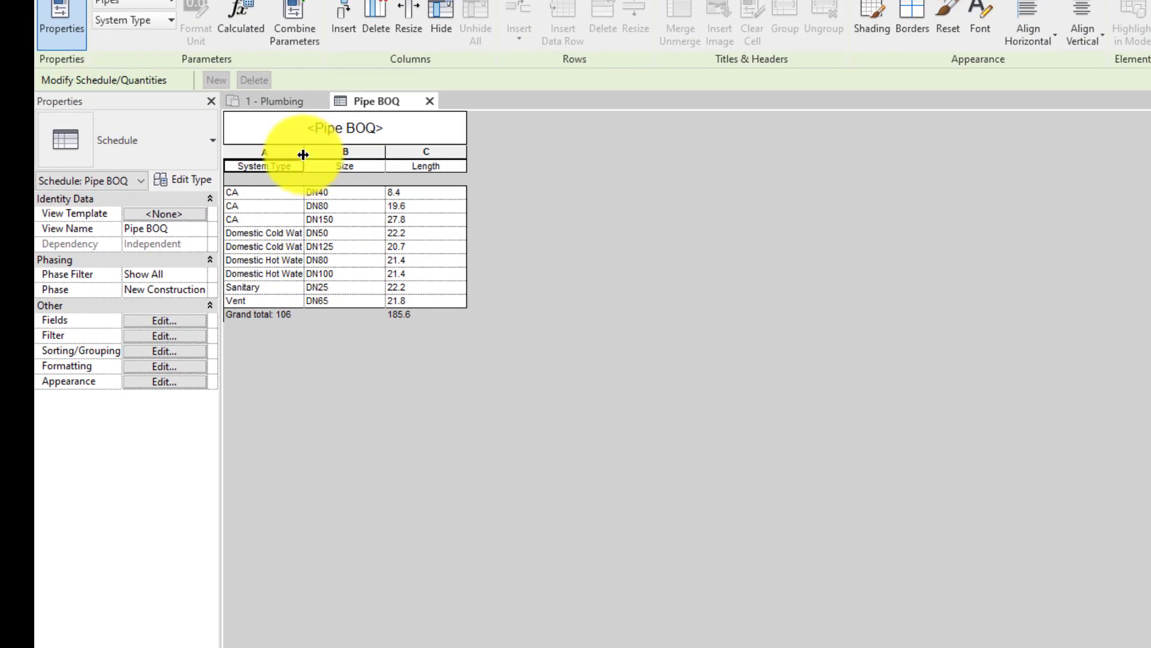
{"action": "left_click_drag", "start_coordinate": [303, 155], "coordinate": [348, 150]}
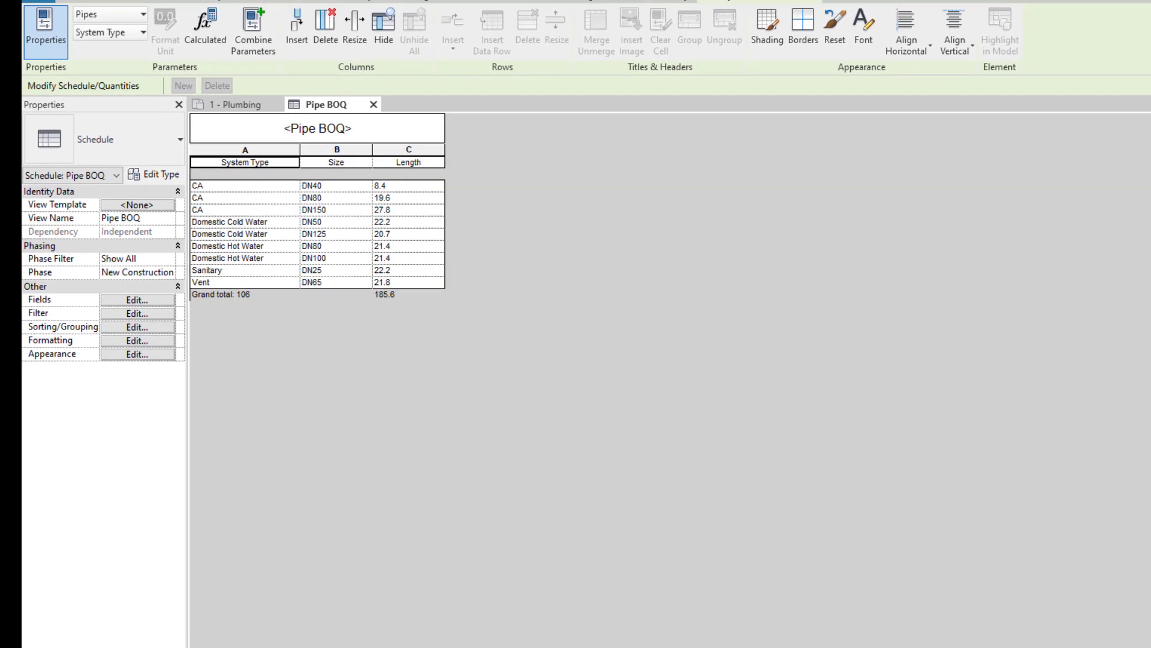
- Start a new Pipe Fitting Schedule for the Pipe Fittings category
{"action": "left_click", "coordinate": [1013, 337]}
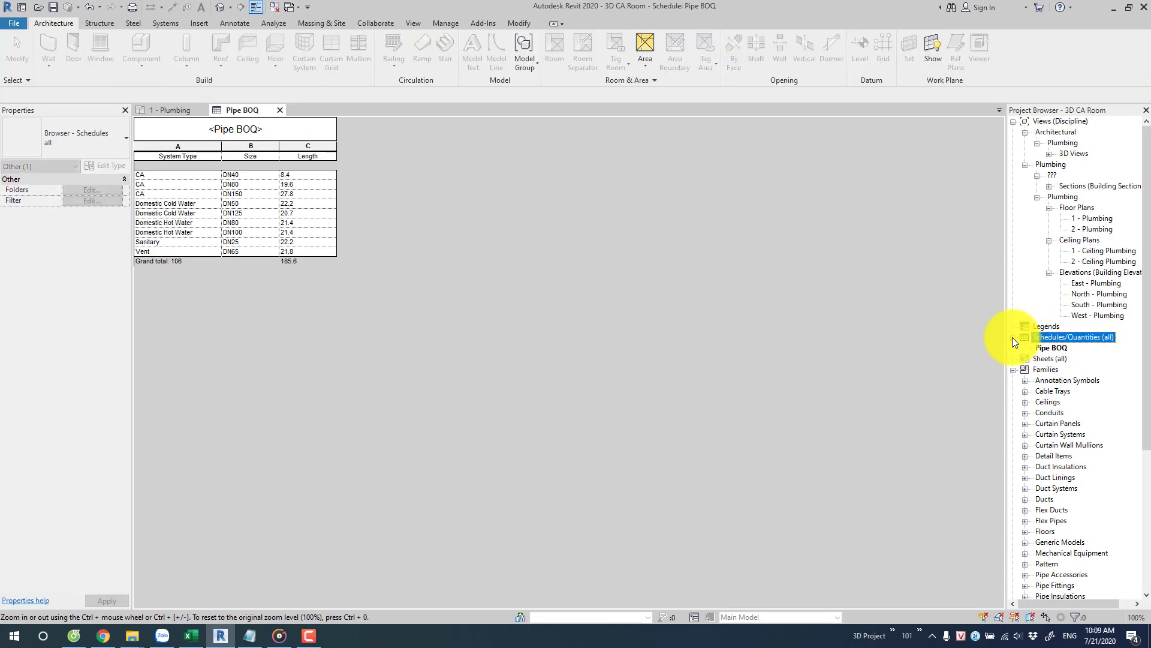
{"action": "right_click", "coordinate": [1046, 337]}
{"action": "left_click", "coordinate": [1045, 346]}
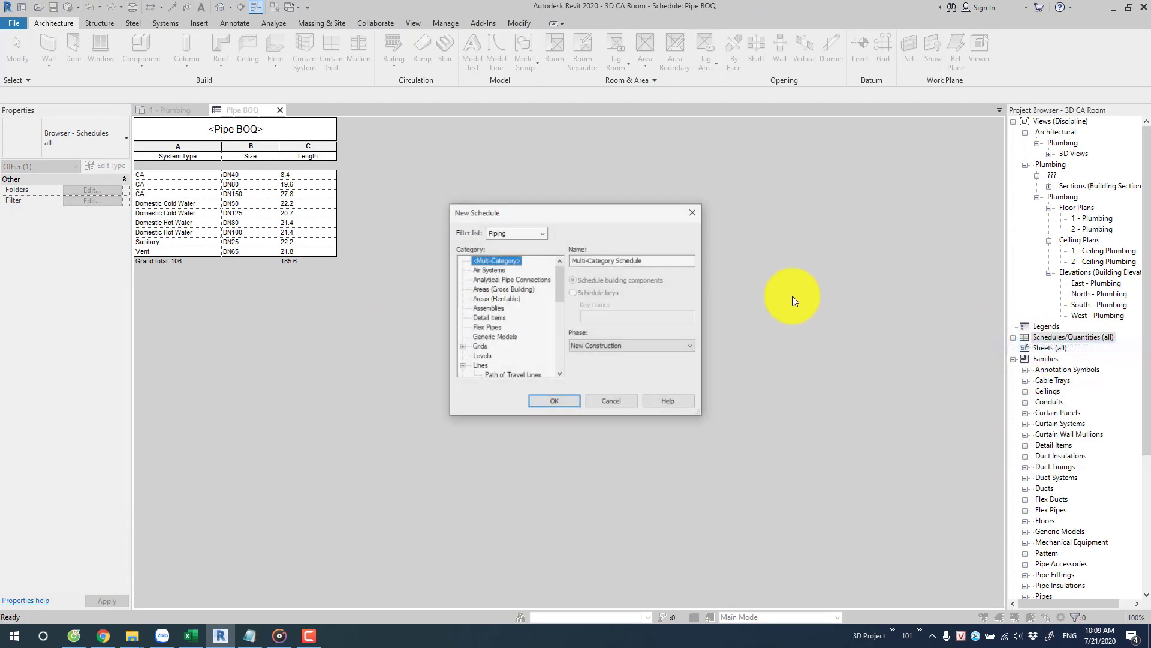
{"action": "key", "text": "Down"}
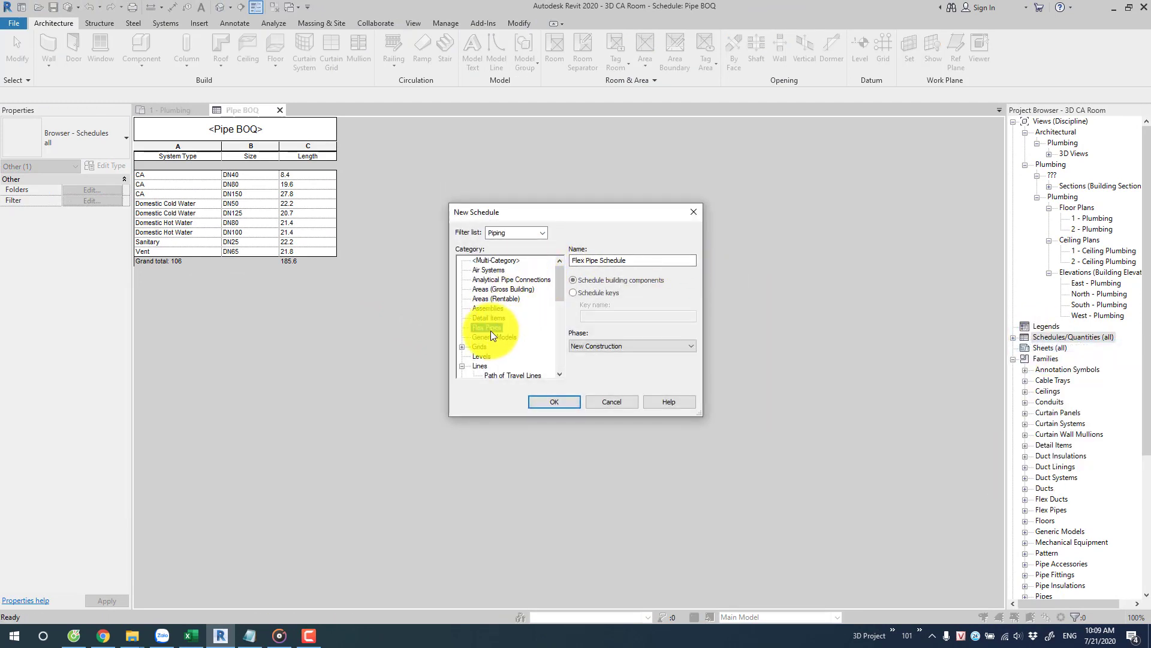
{"action": "key", "text": "Down"}
{"action": "key", "text": "Down"}
{"action": "key", "text": "Down"}
{"action": "key", "text": "Down"}
{"action": "key", "text": "Down"}
{"action": "key", "text": "Down"}
{"action": "key", "text": "Down"}
{"action": "scroll", "coordinate": [492, 335], "scroll_direction": "down", "scroll_amount": 1}
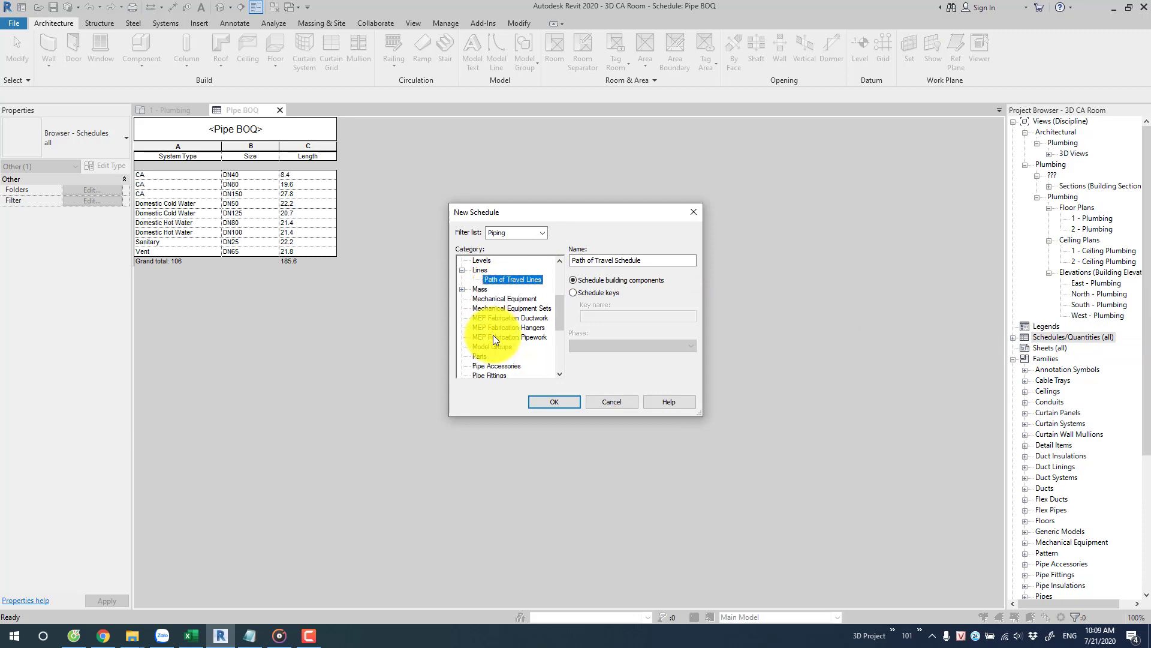
{"action": "scroll", "coordinate": [493, 335], "scroll_direction": "down", "scroll_amount": 1}
{"action": "left_click", "coordinate": [505, 337]}
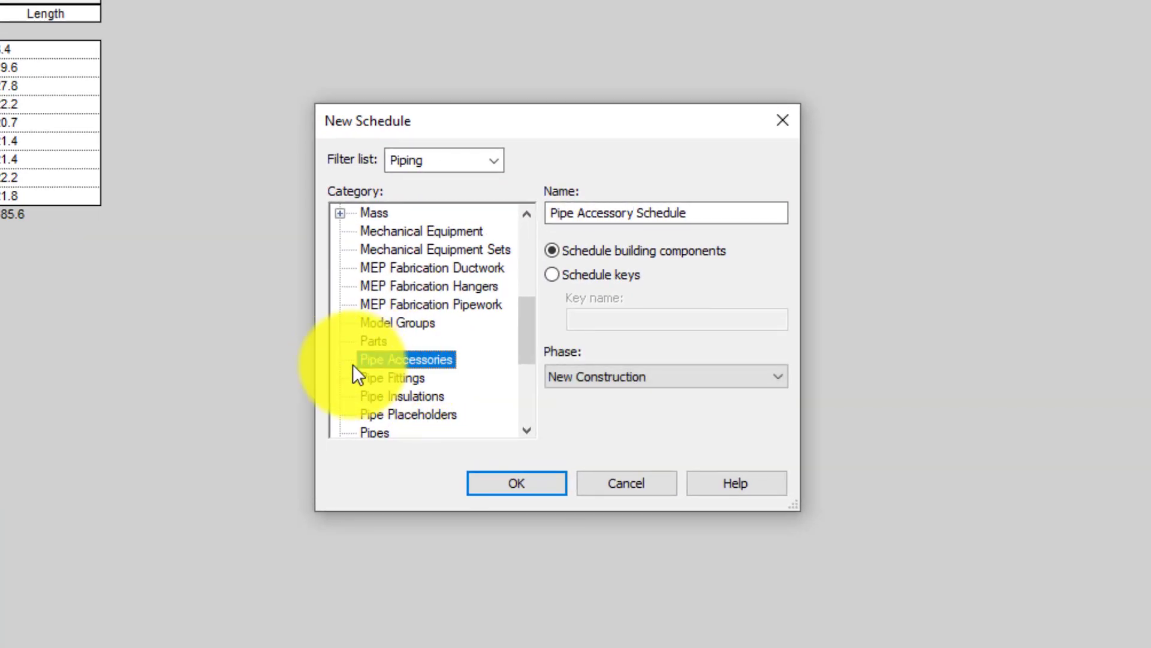
{"action": "left_click", "coordinate": [404, 375]}
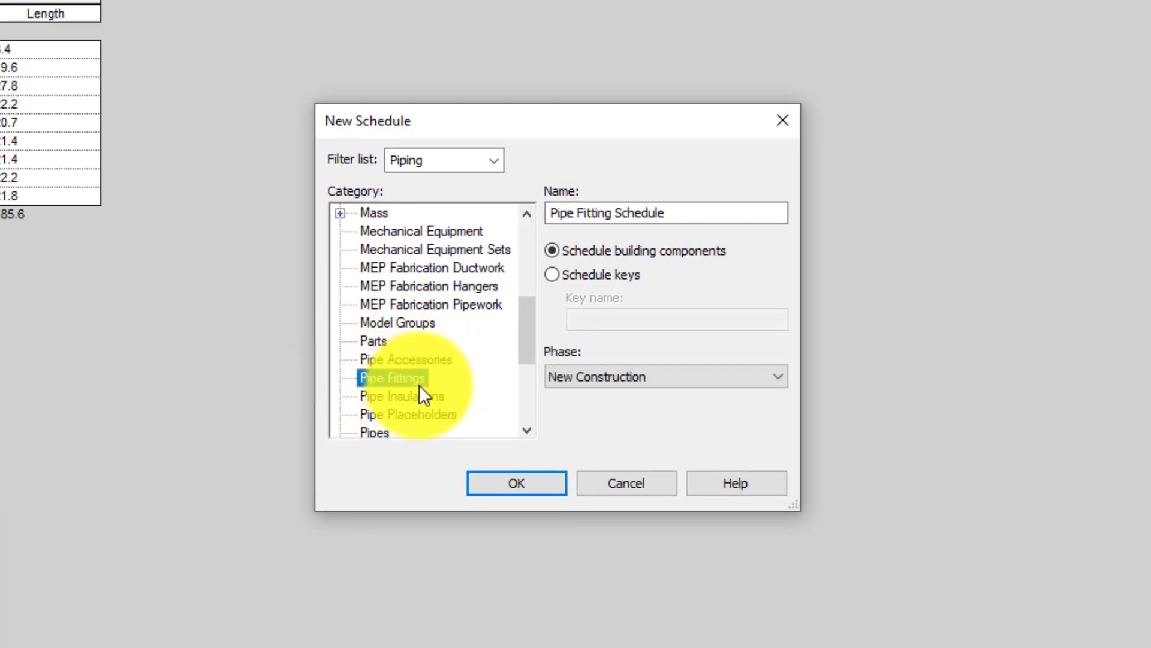
- Create the Pipe Fitting Schedule and add the Family and Size fields
{"action": "left_click", "coordinate": [509, 483]}
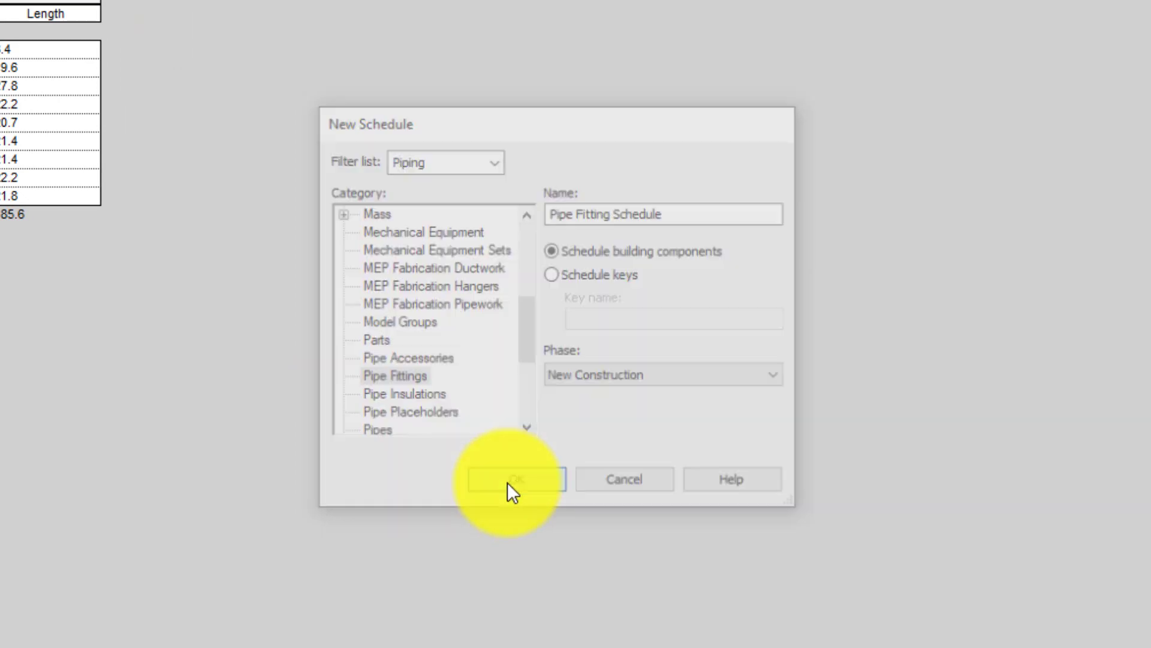
{"action": "left_click", "coordinate": [368, 246]}
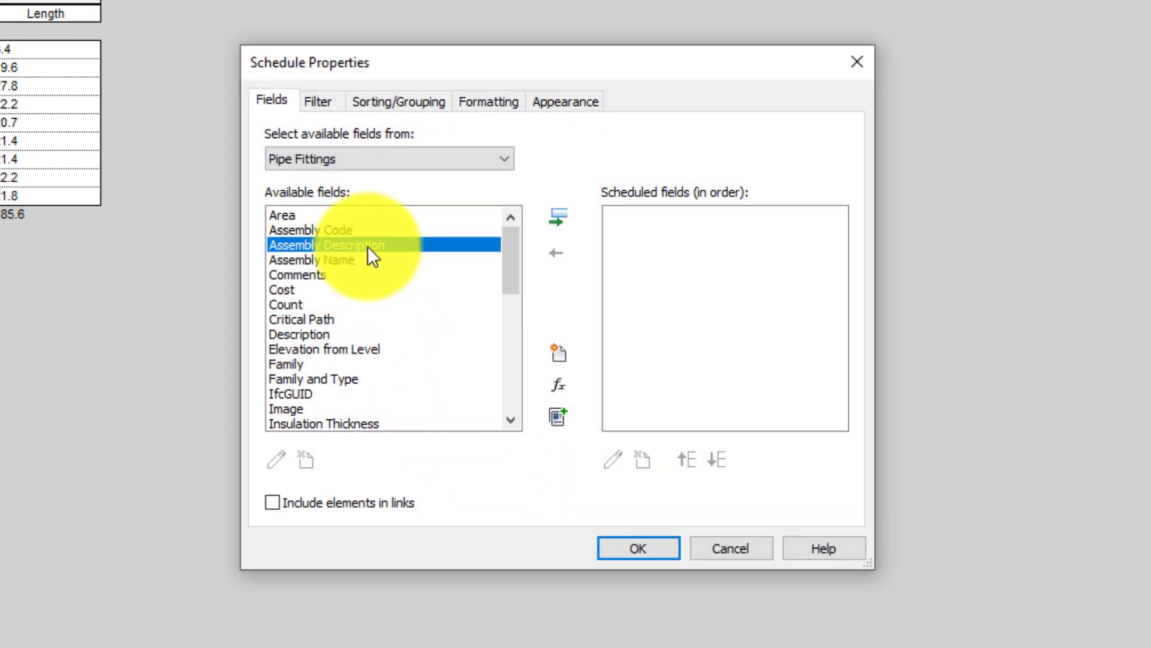
{"action": "left_click", "coordinate": [309, 261]}
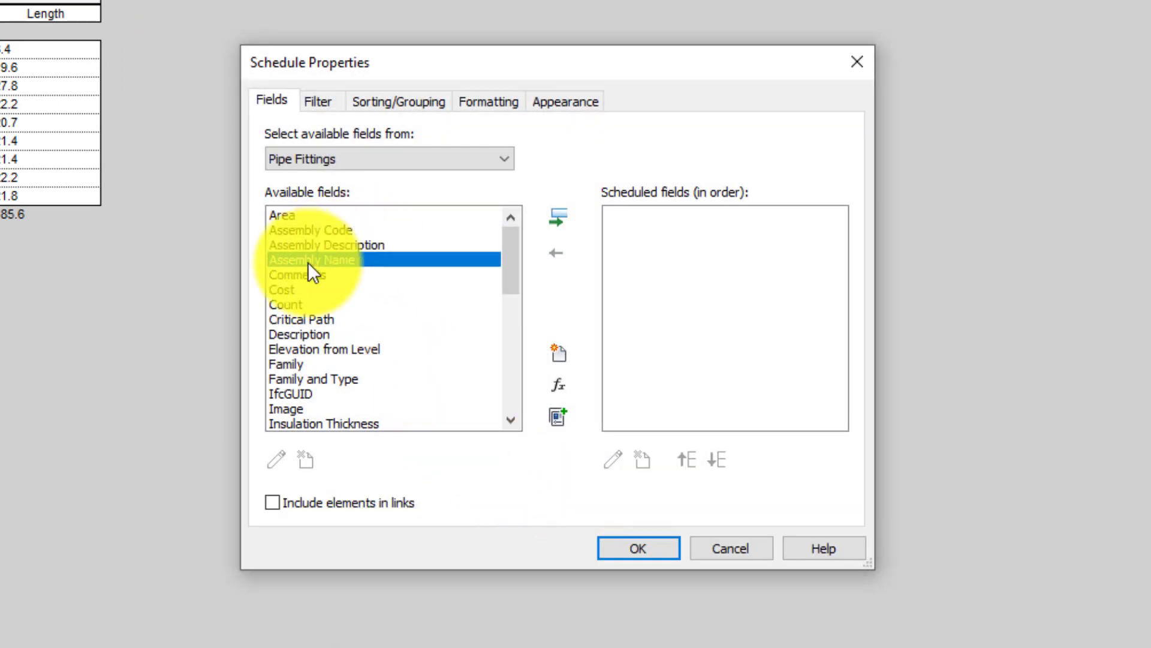
{"action": "key", "text": "f"}
{"action": "scroll", "coordinate": [306, 326], "scroll_direction": "down", "scroll_amount": 1}
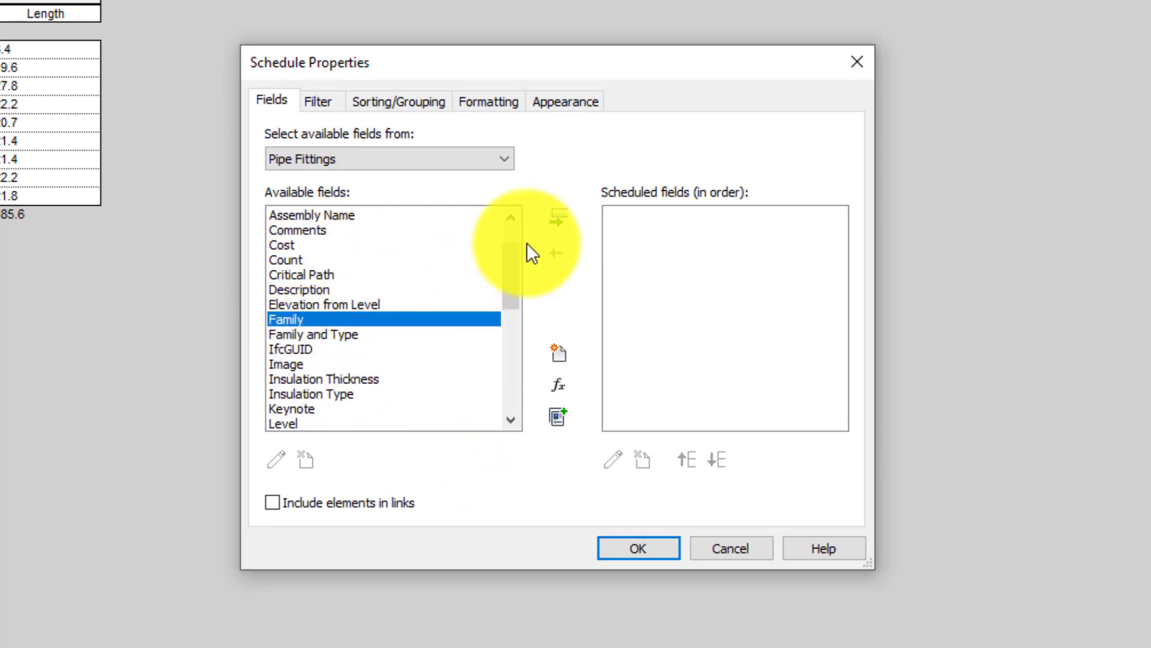
{"action": "left_click", "coordinate": [564, 223]}
{"action": "left_click", "coordinate": [290, 336]}
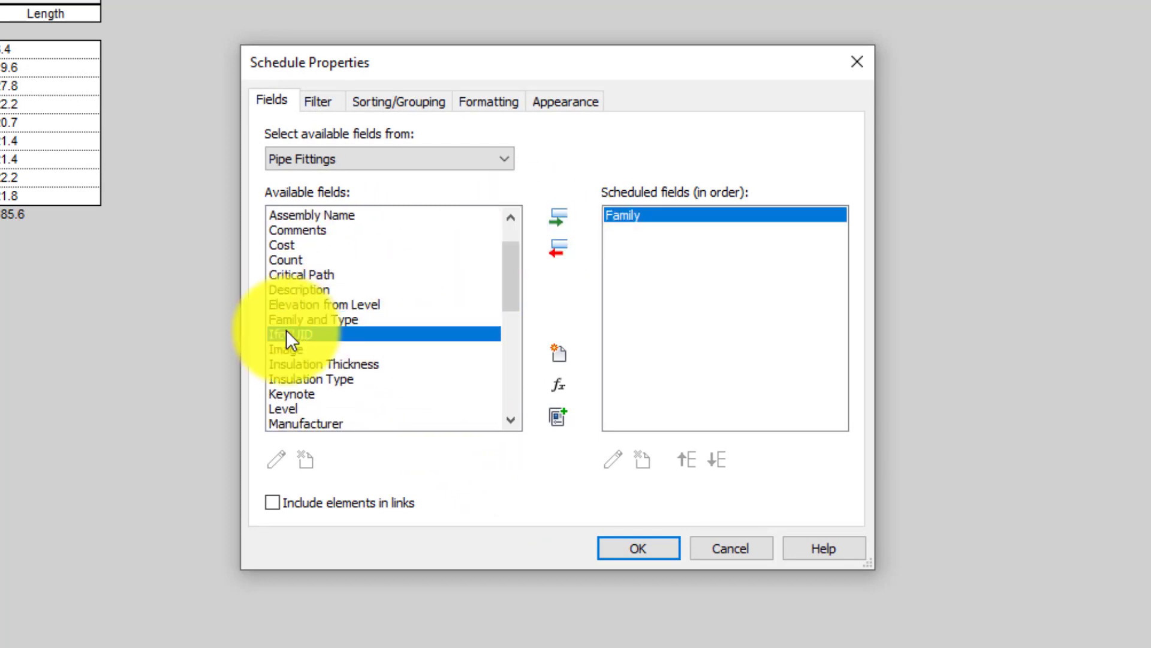
{"action": "key", "text": "s"}
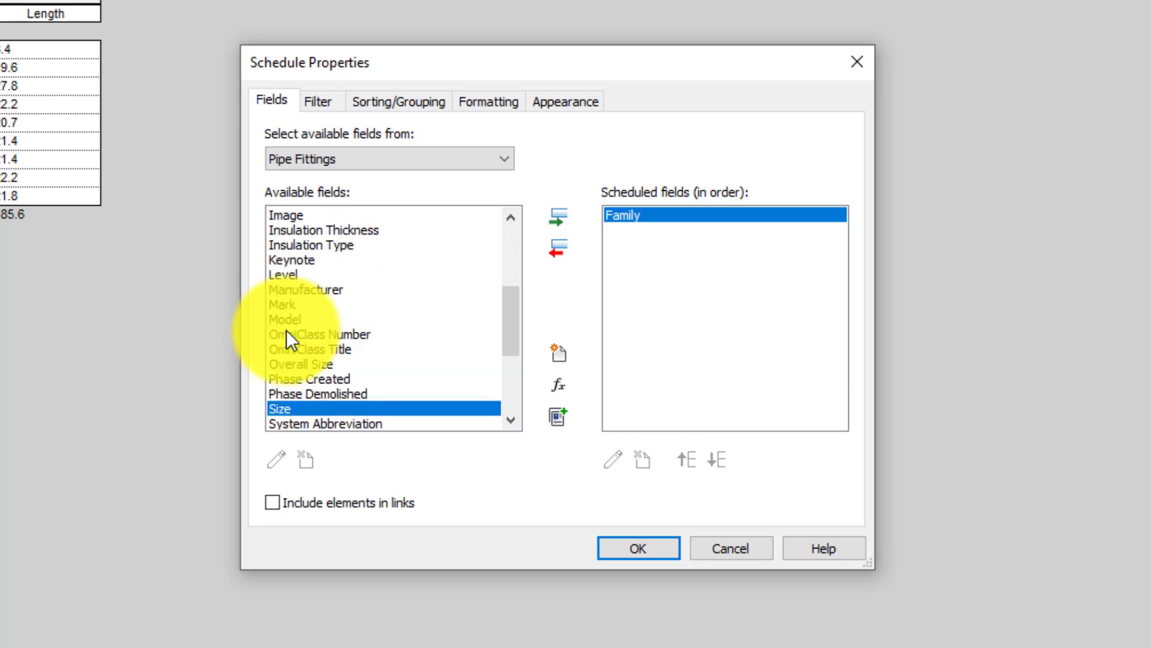
{"action": "scroll", "coordinate": [290, 337], "scroll_direction": "down", "scroll_amount": 2}
{"action": "left_click", "coordinate": [554, 228]}
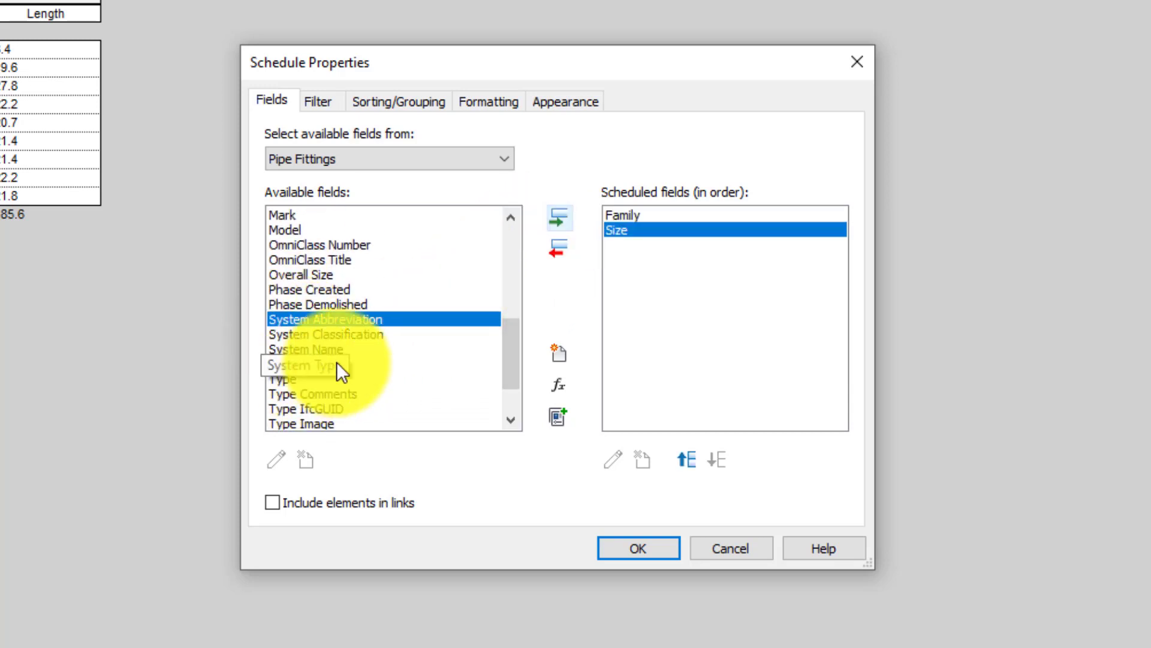
- Add the System Type and Count fields and apply them to the schedule
{"action": "left_click", "coordinate": [318, 366]}
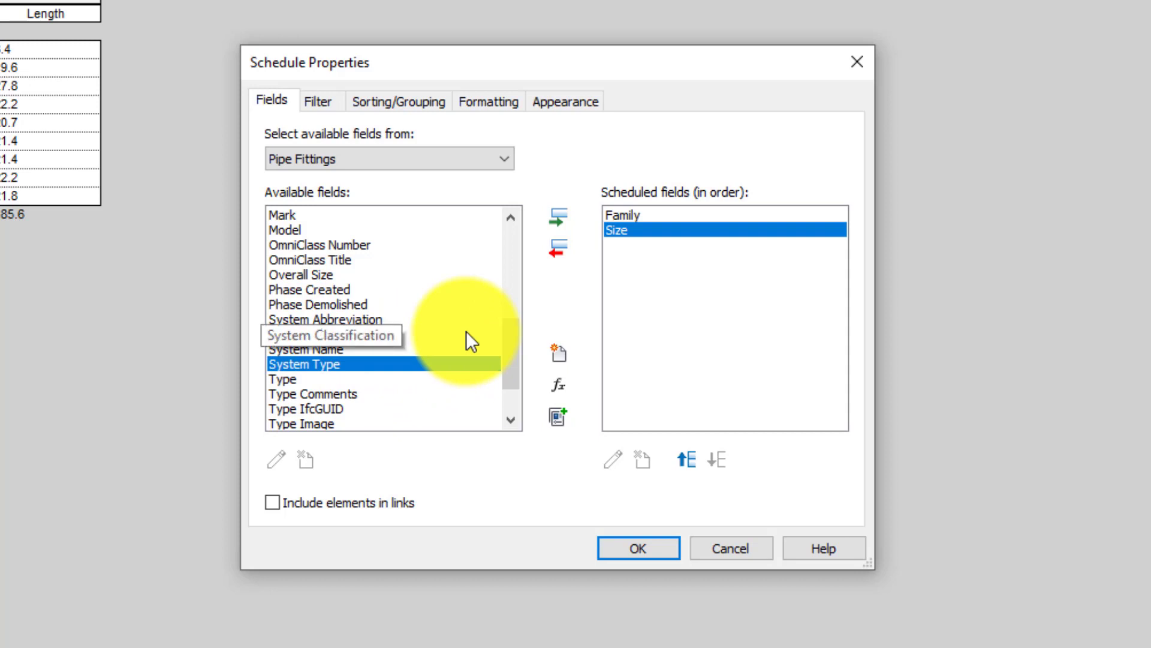
{"action": "scroll", "coordinate": [468, 342], "scroll_direction": "down", "scroll_amount": 1}
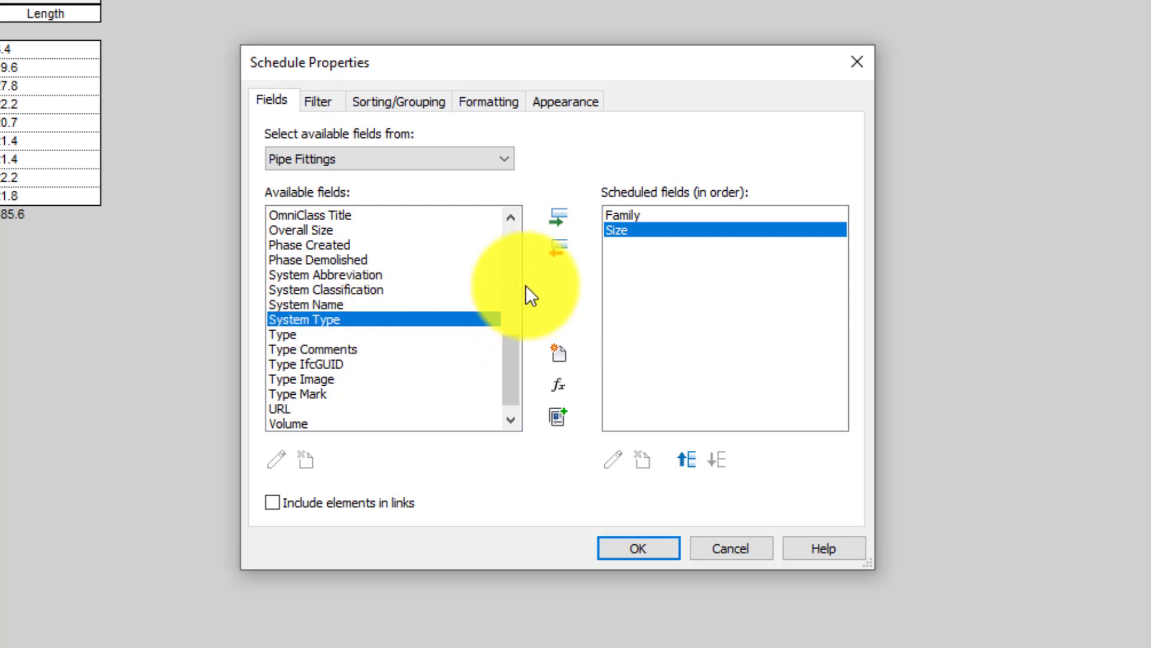
{"action": "left_click", "coordinate": [567, 224]}
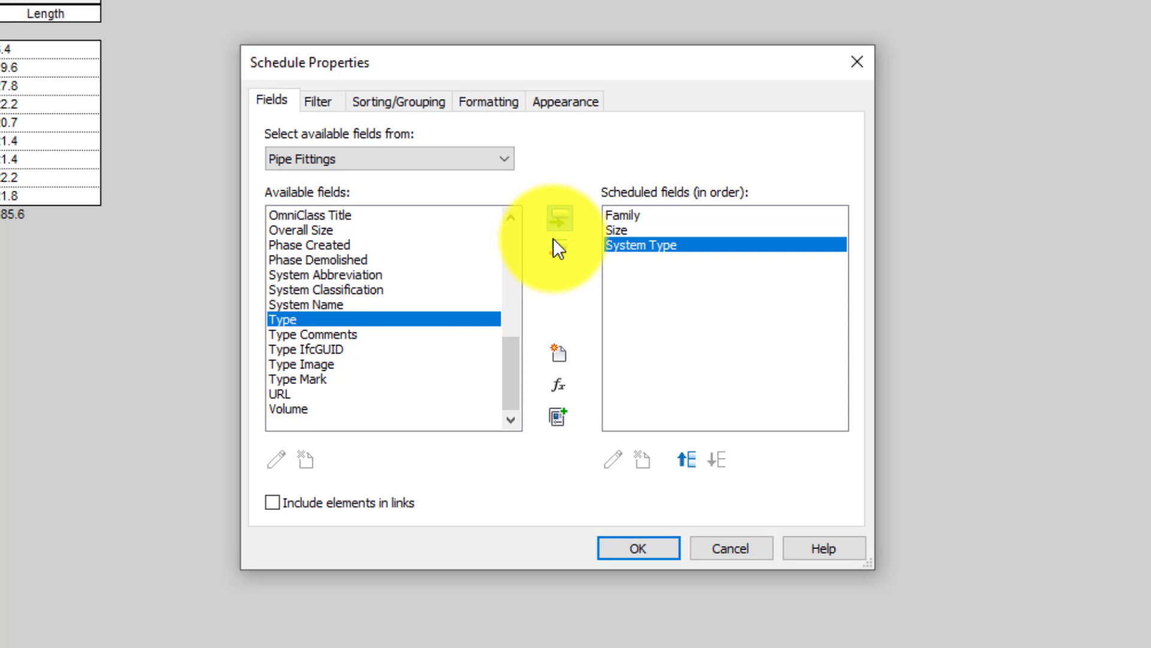
{"action": "left_click", "coordinate": [324, 365]}
{"action": "key", "text": "c"}
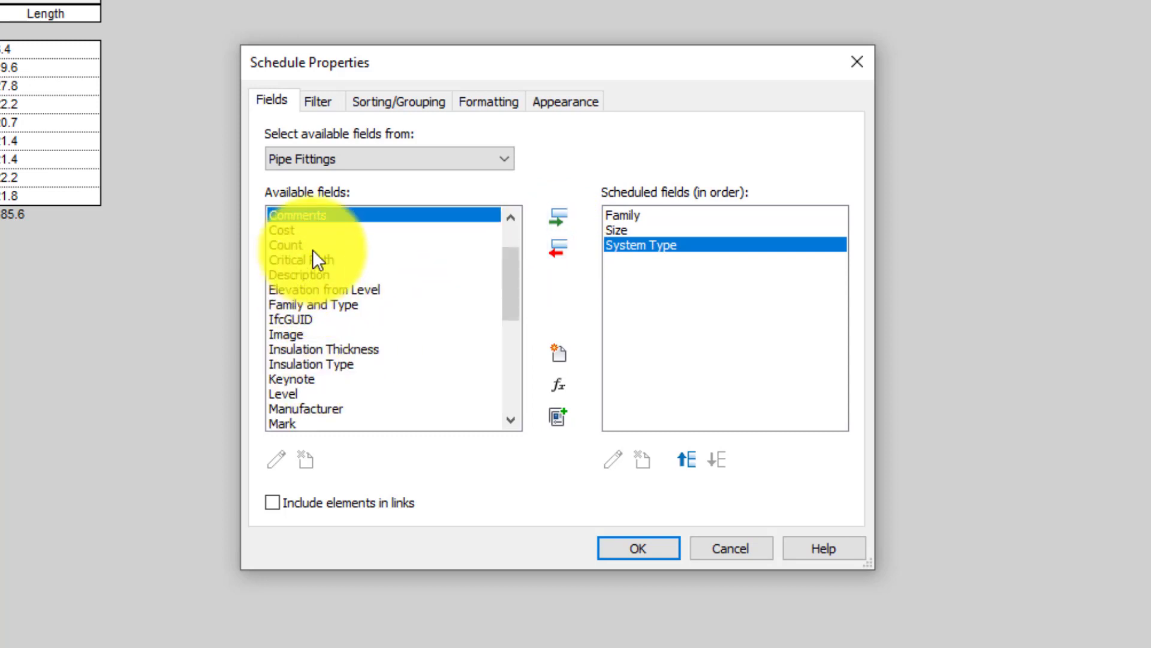
{"action": "left_click", "coordinate": [300, 246]}
{"action": "left_click", "coordinate": [558, 219]}
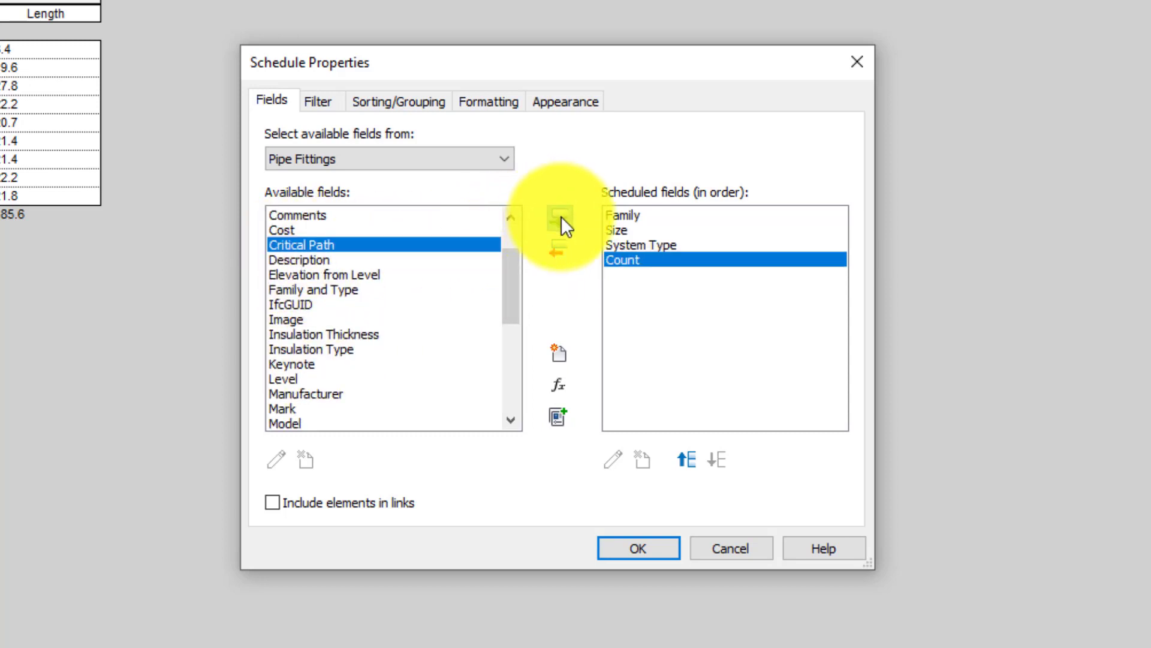
{"action": "left_click", "coordinate": [619, 233]}
{"action": "left_click", "coordinate": [718, 459]}
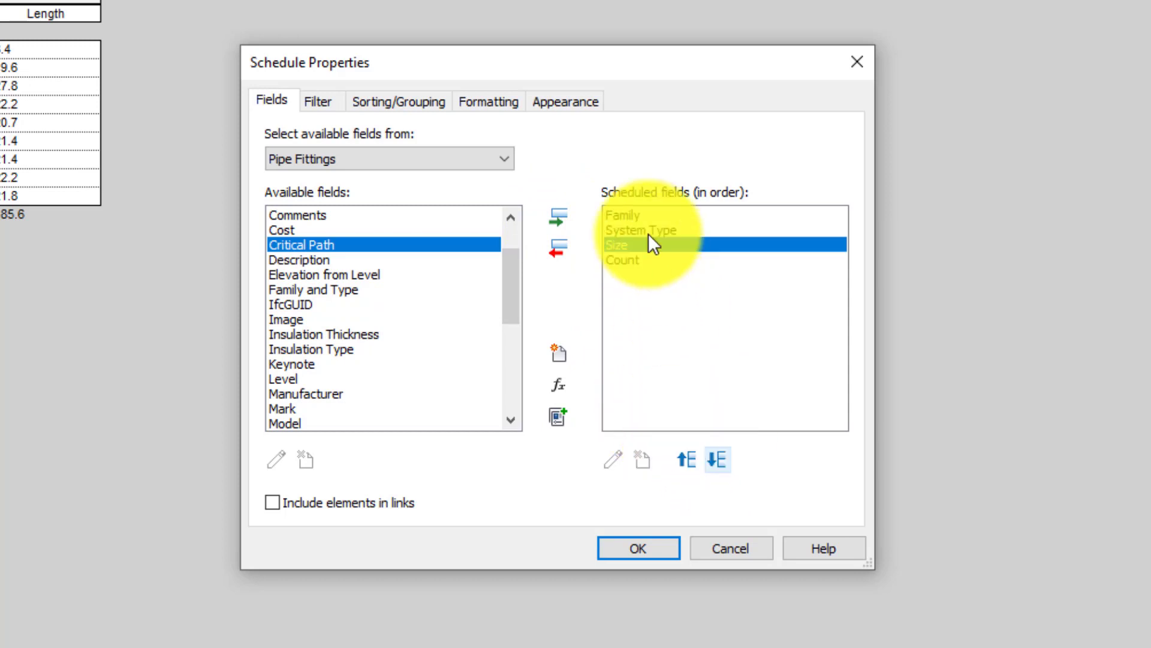
{"action": "left_click", "coordinate": [634, 549]}
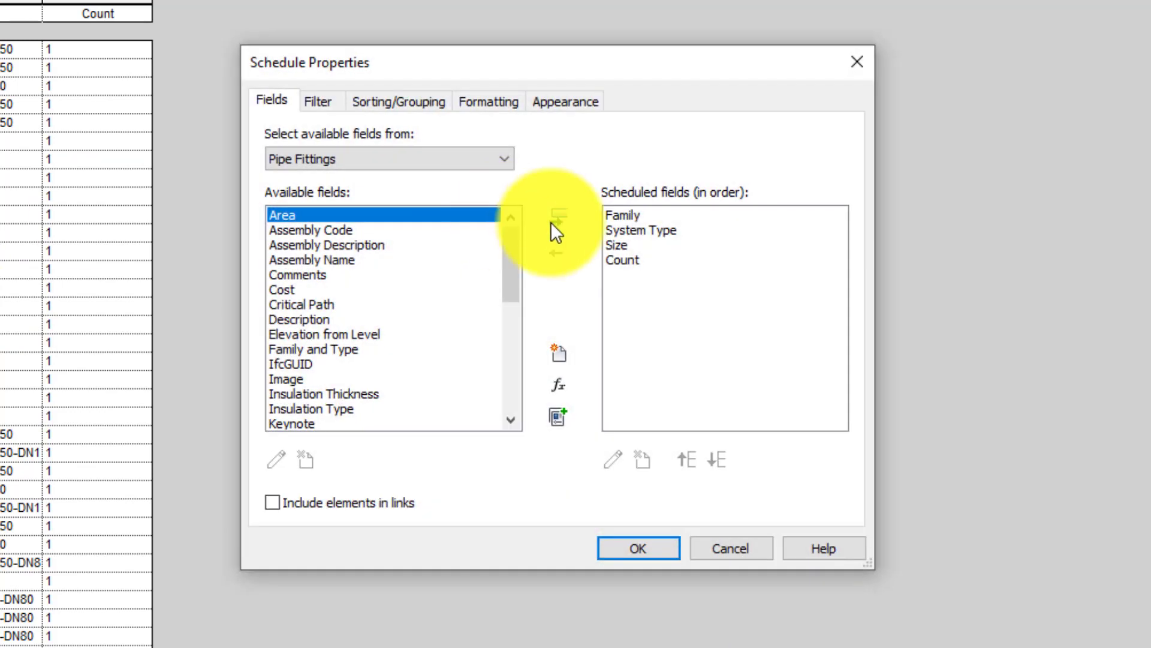
- Move System Type to the first column, giving System Type, Family, Size, Count
{"action": "left_click", "coordinate": [656, 233]}
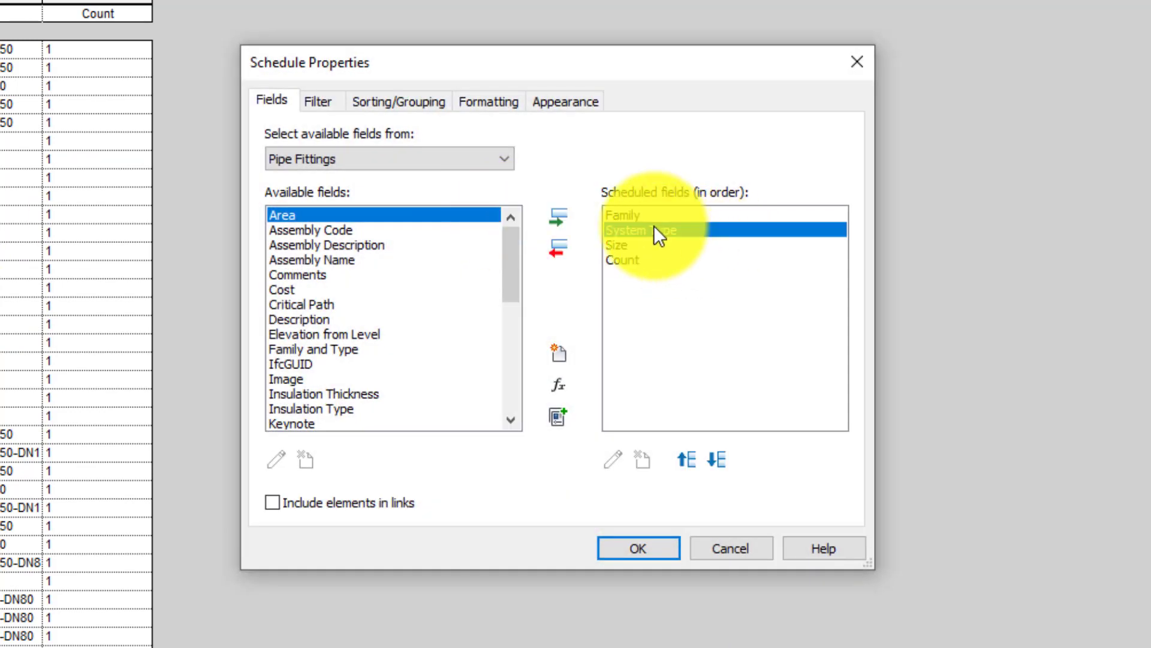
{"action": "left_click", "coordinate": [720, 460]}
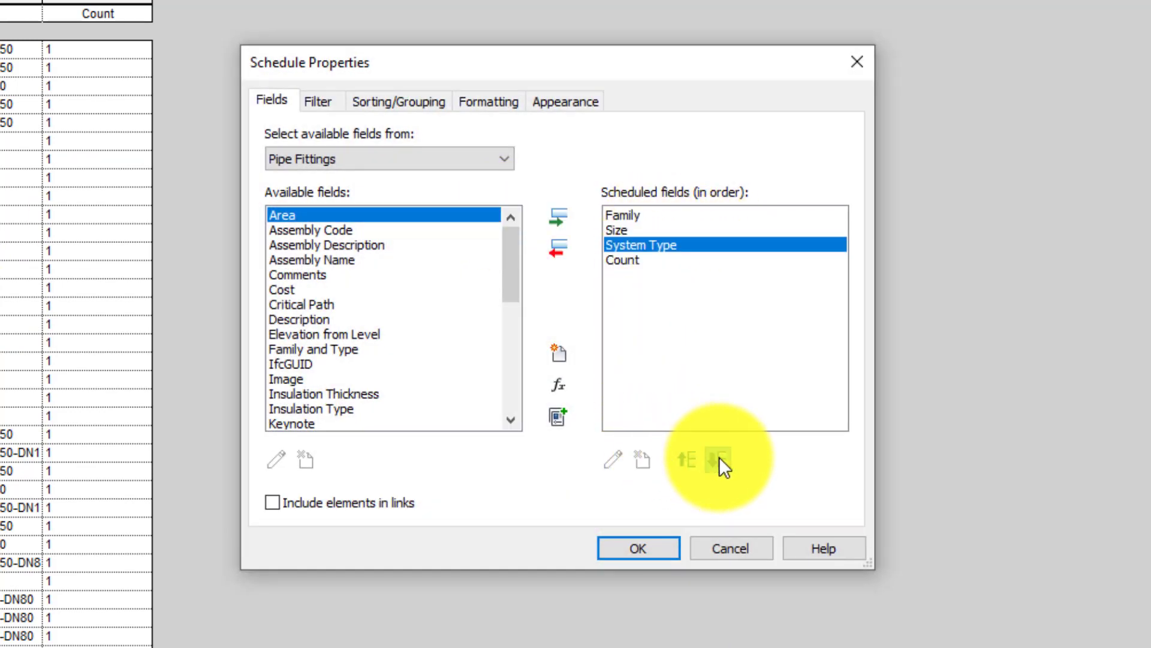
{"action": "left_click", "coordinate": [687, 461]}
{"action": "left_click", "coordinate": [686, 460]}
{"action": "left_click", "coordinate": [654, 548]}
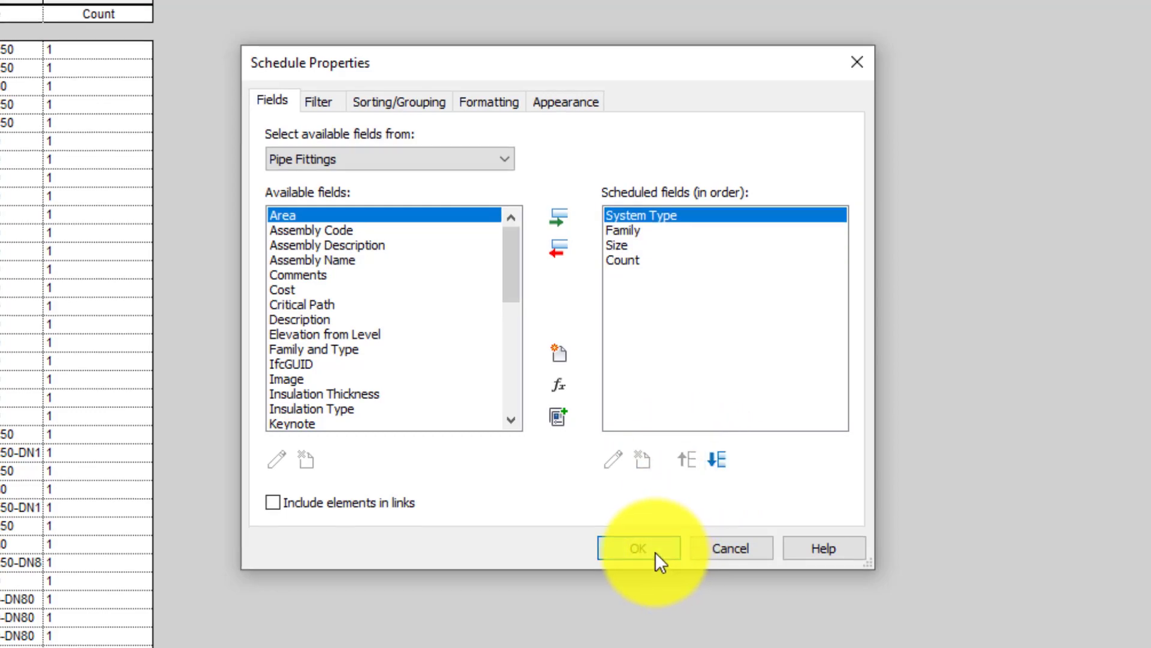
{"action": "scroll", "coordinate": [204, 389], "scroll_direction": "down", "scroll_amount": 5}
- Sort the Pipe Fitting Schedule by System Type, then by Size
{"action": "scroll", "coordinate": [228, 540], "scroll_direction": "down", "scroll_amount": 5}
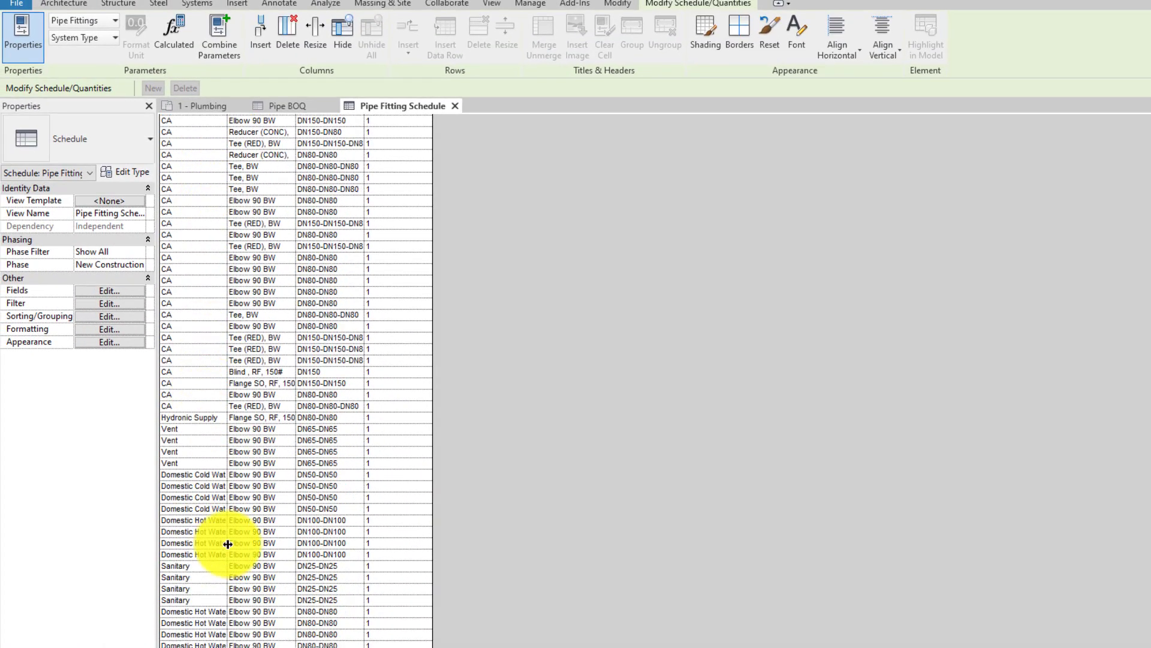
{"action": "scroll", "coordinate": [243, 515], "scroll_direction": "up", "scroll_amount": 4}
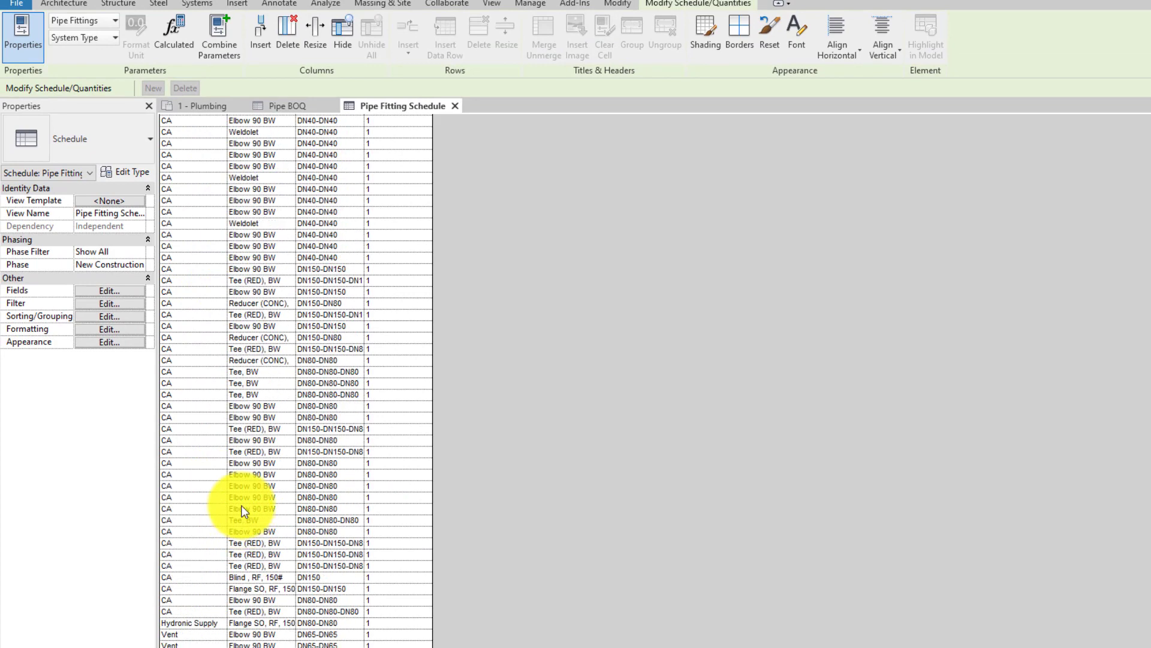
{"action": "scroll", "coordinate": [241, 505], "scroll_direction": "up", "scroll_amount": 5}
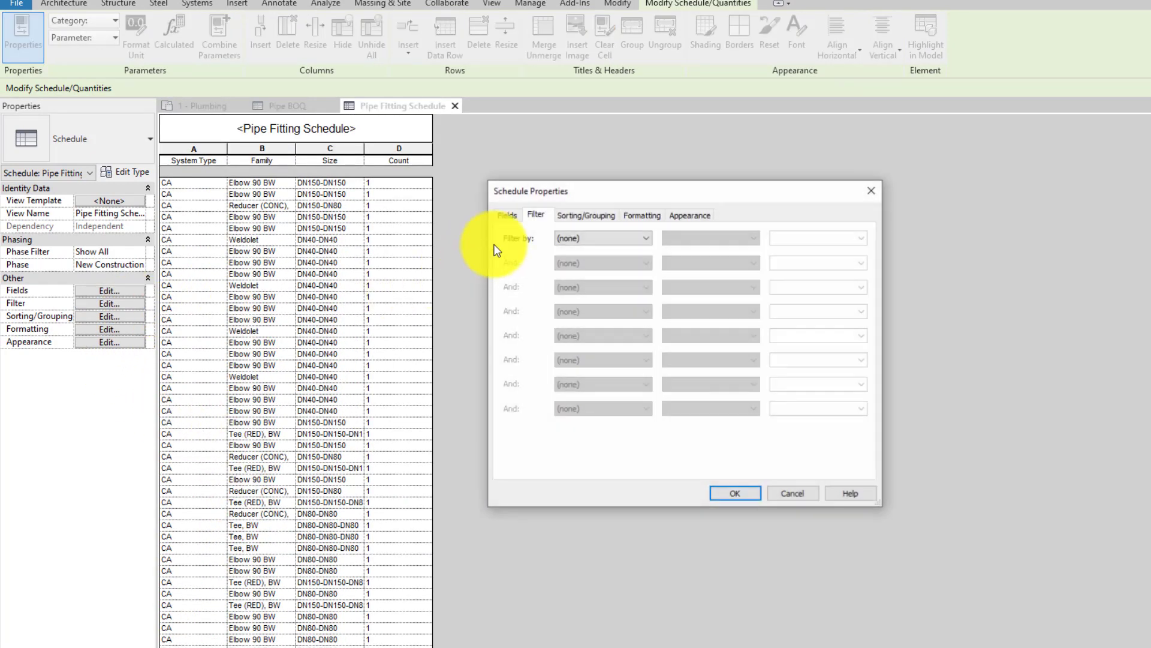
{"action": "left_click", "coordinate": [593, 216]}
{"action": "left_click", "coordinate": [604, 237]}
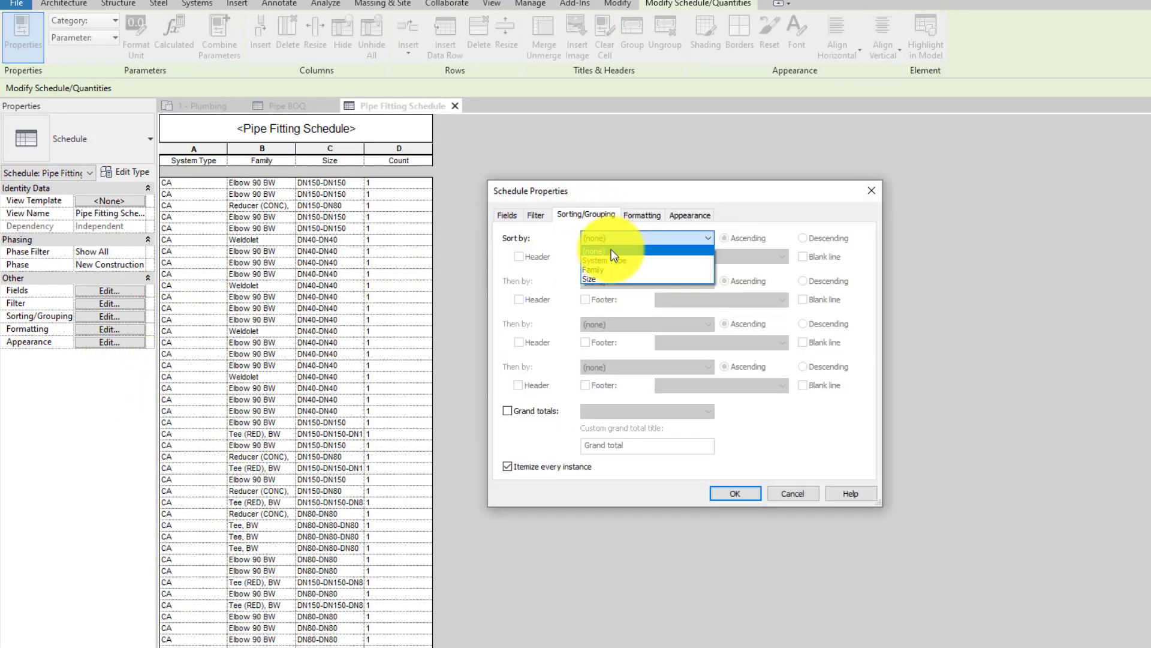
{"action": "left_click", "coordinate": [611, 261]}
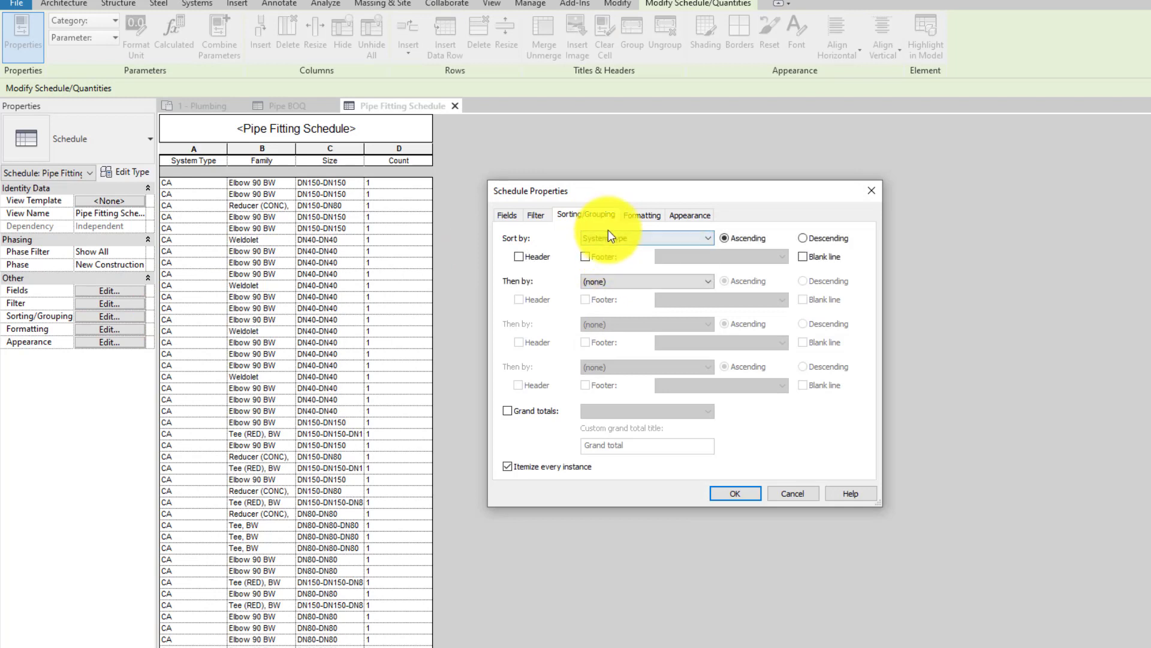
{"action": "left_click", "coordinate": [612, 280]}
{"action": "left_click", "coordinate": [605, 304]}
{"action": "left_click", "coordinate": [613, 282]}
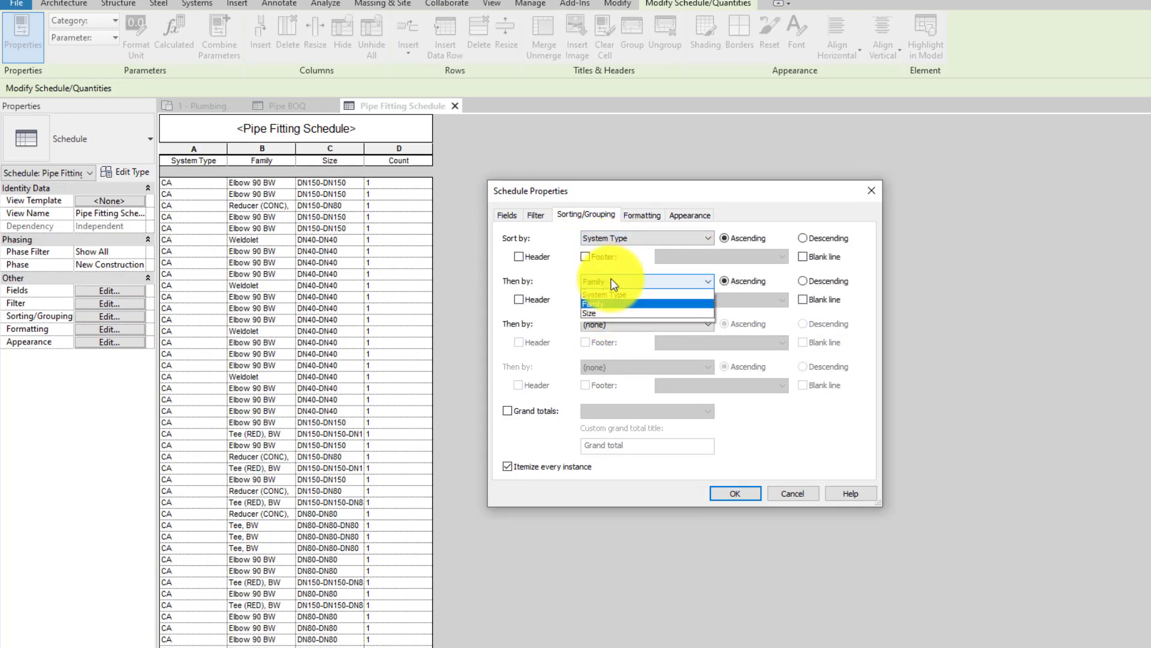
{"action": "left_click", "coordinate": [607, 314]}
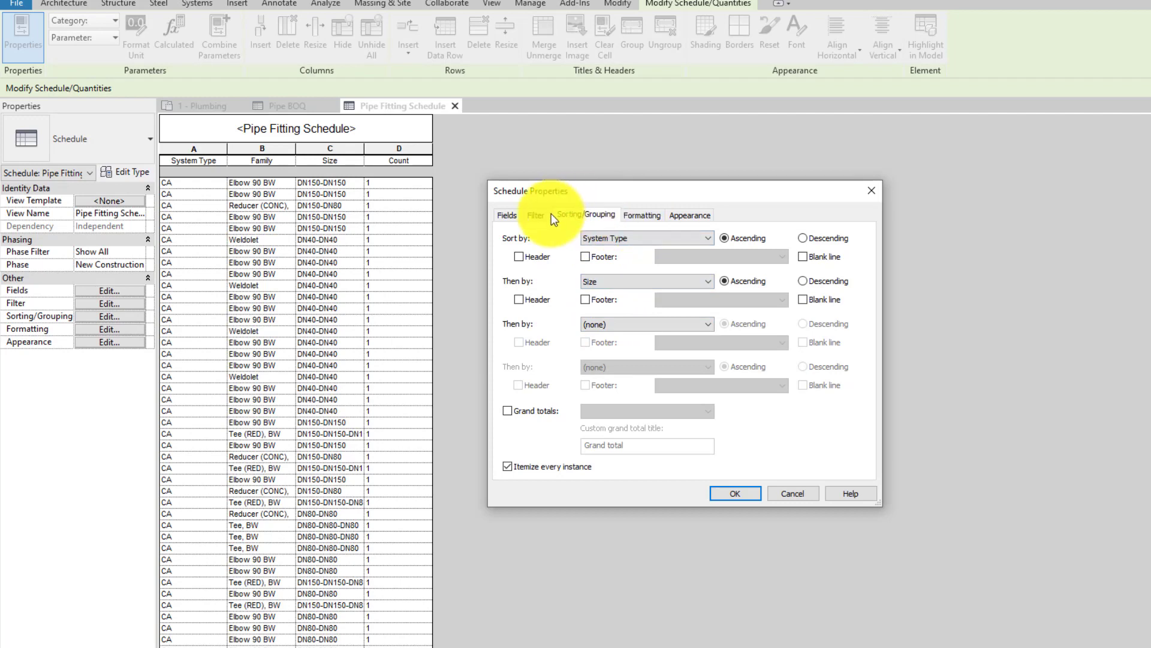
- Turn off Itemize every instance, enable grand totals, and check the Count formatting
{"action": "left_click", "coordinate": [659, 221]}
{"action": "left_click", "coordinate": [599, 214]}
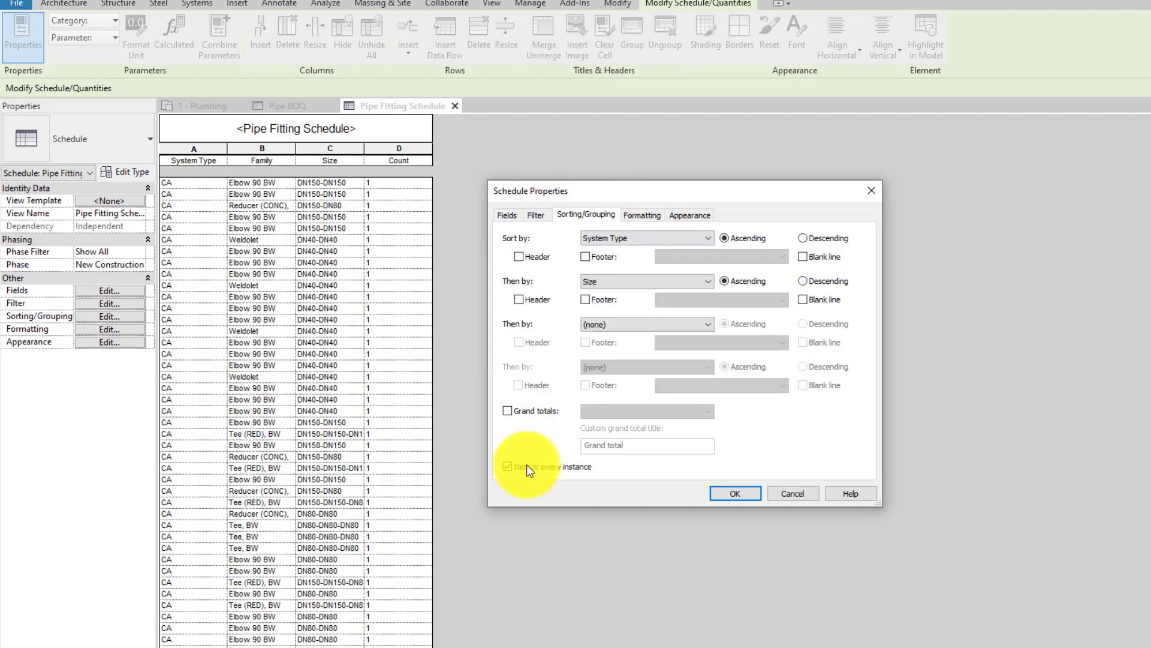
{"action": "left_click", "coordinate": [523, 466]}
{"action": "left_click", "coordinate": [520, 411]}
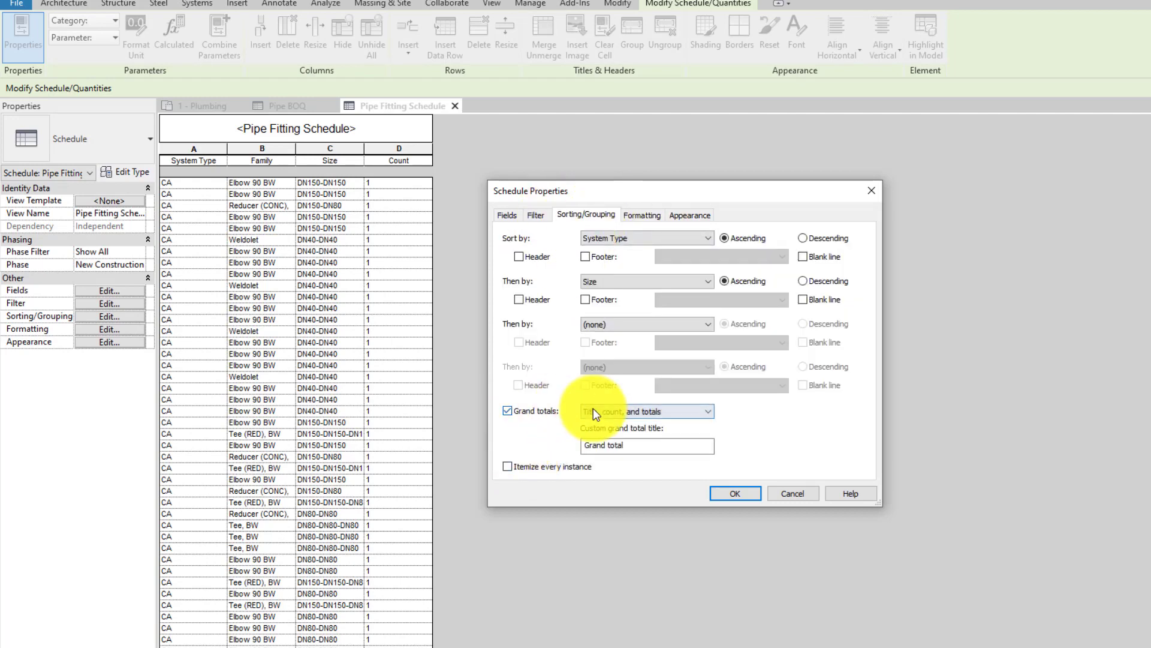
{"action": "left_click", "coordinate": [642, 214]}
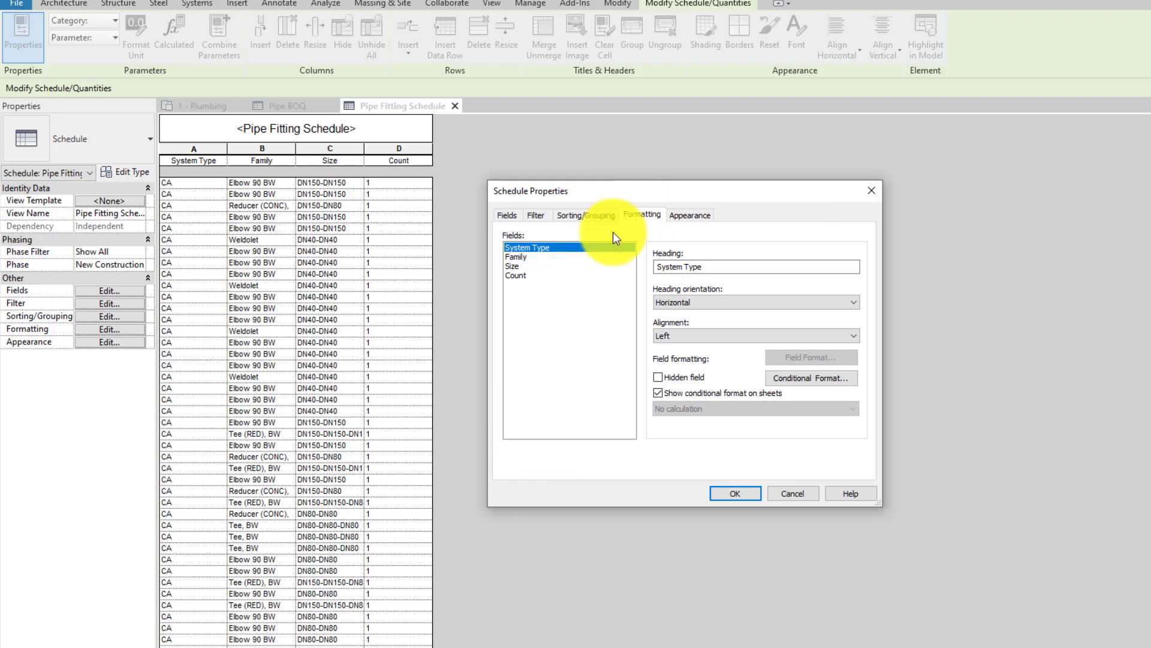
{"action": "left_click", "coordinate": [519, 277]}
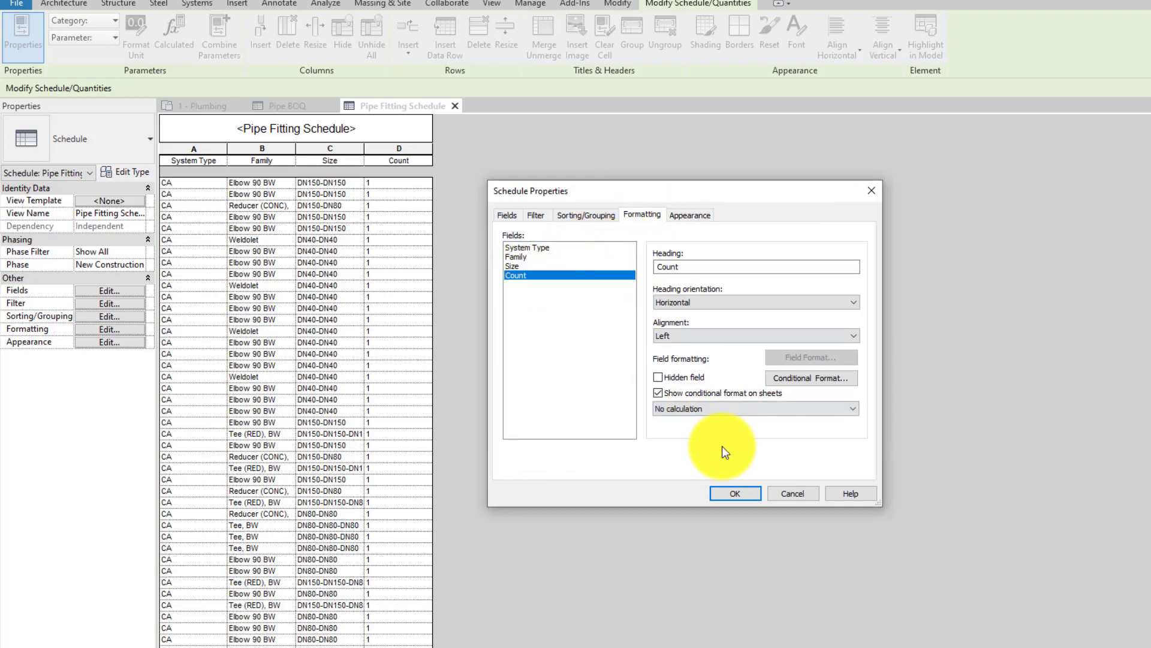
- Widen the Family column and apply a Size filter to the schedule
{"action": "left_click", "coordinate": [737, 492]}
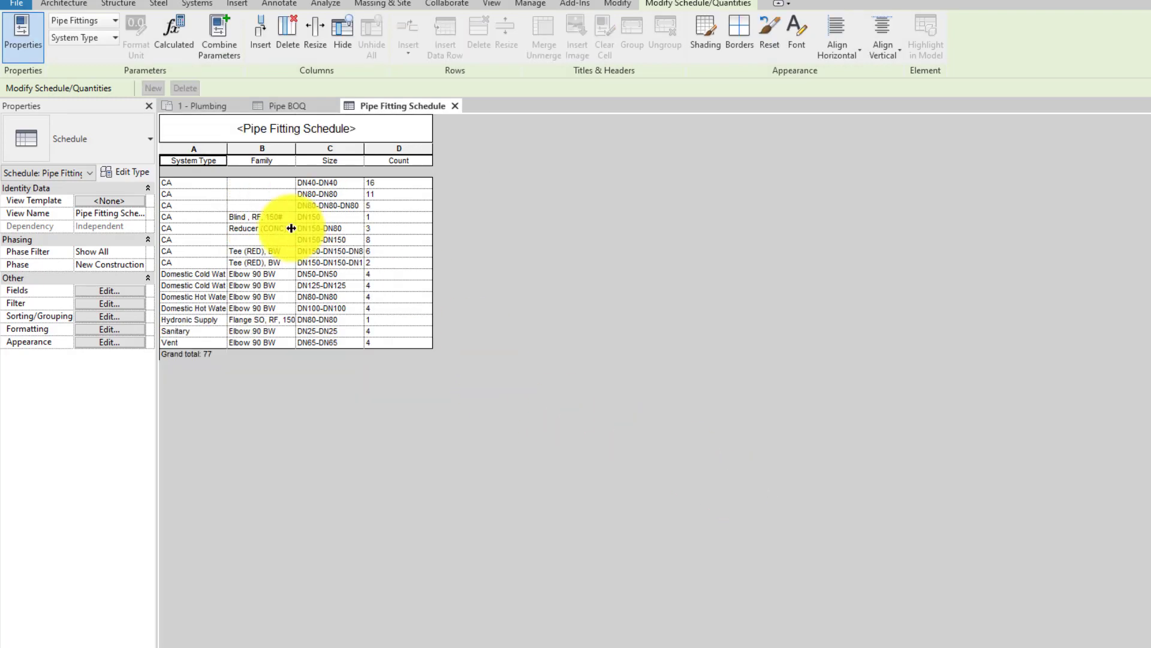
{"action": "left_click_drag", "start_coordinate": [295, 147], "coordinate": [306, 145]}
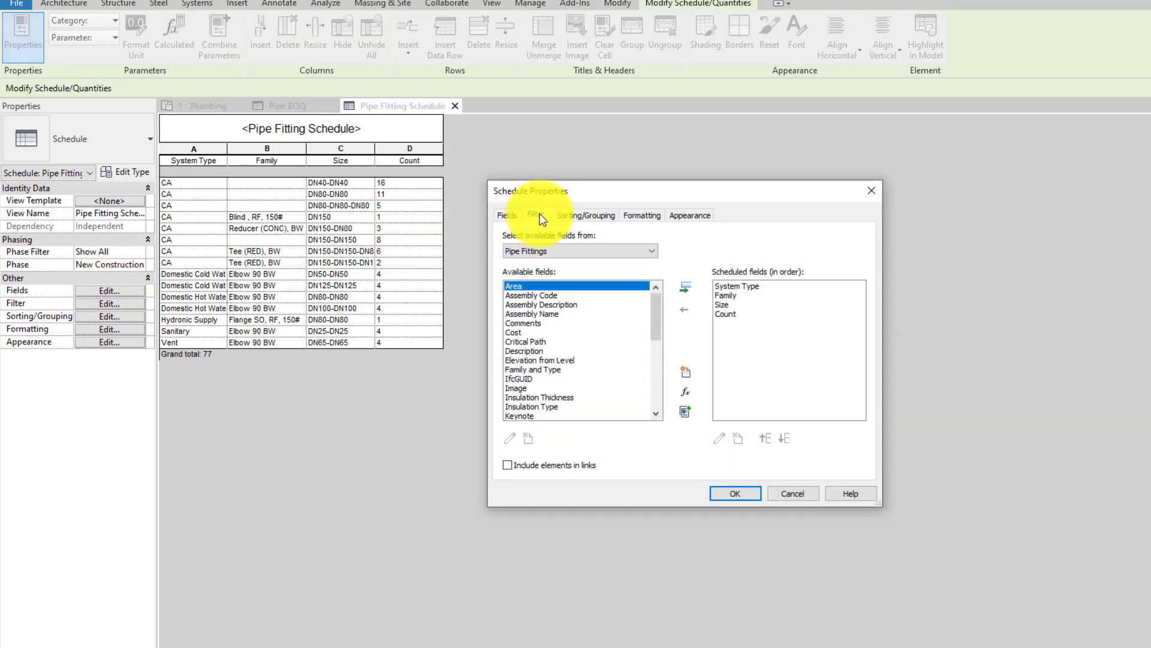
{"action": "left_click", "coordinate": [539, 216]}
{"action": "left_click", "coordinate": [584, 238]}
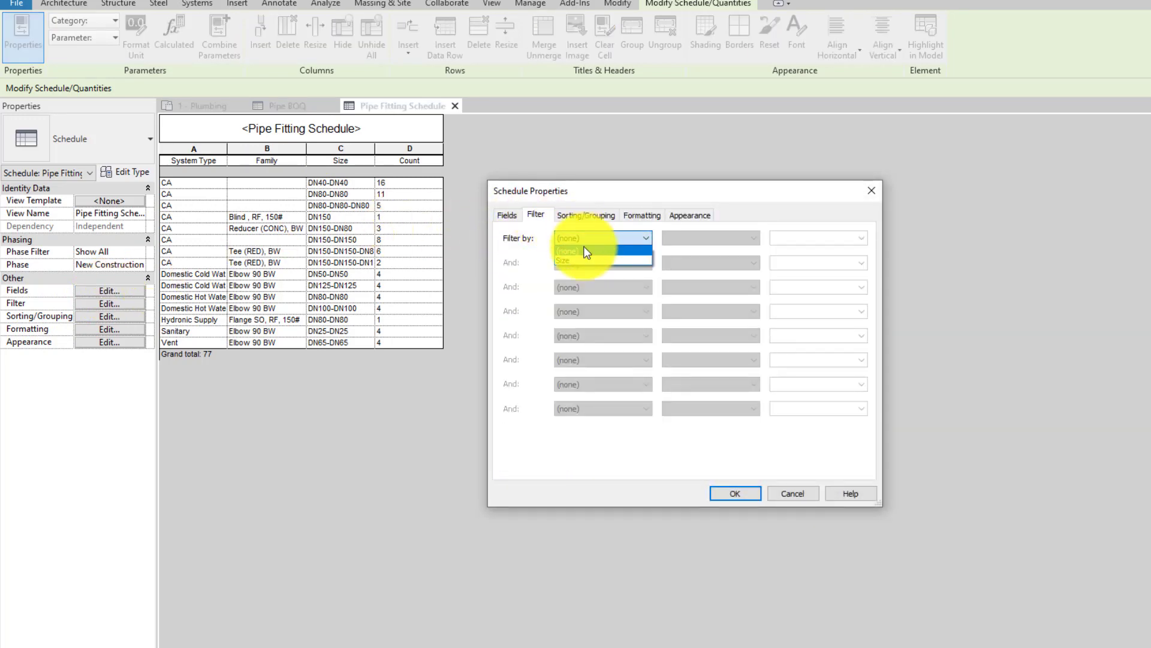
{"action": "left_click", "coordinate": [583, 260]}
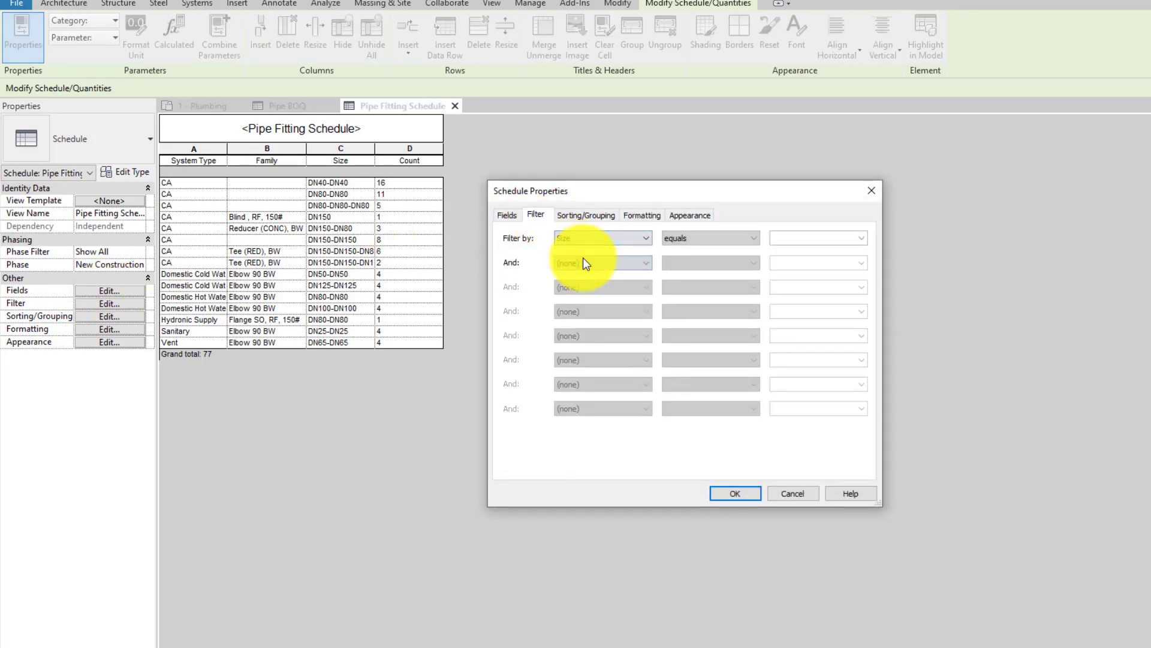
{"action": "left_click", "coordinate": [737, 492]}
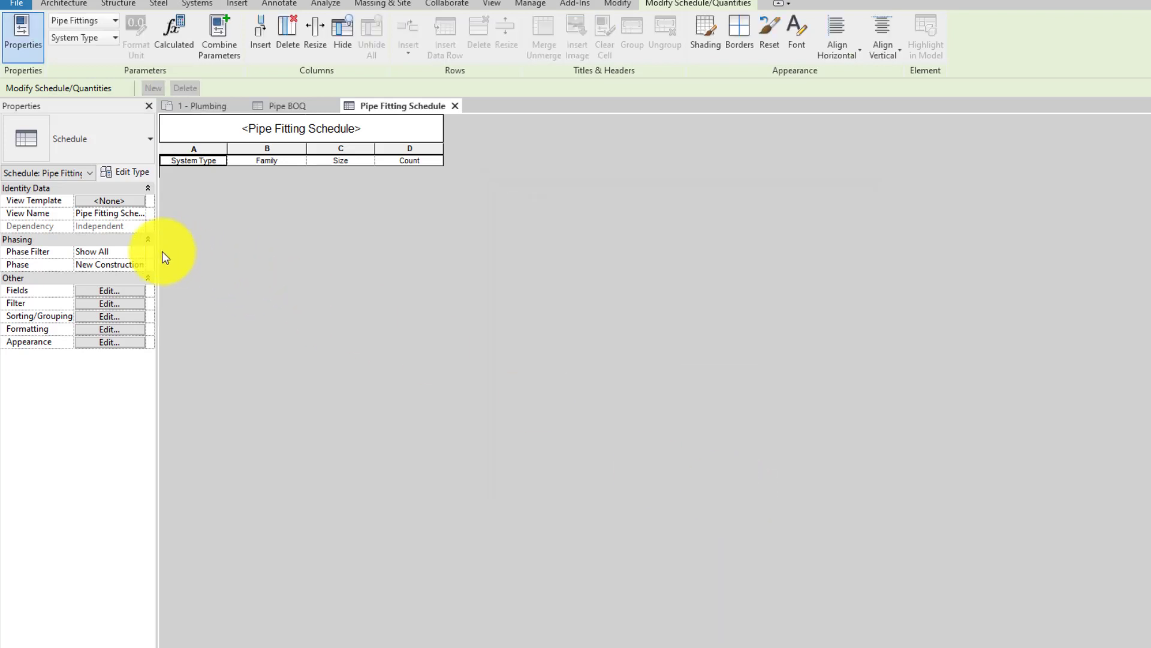
- Clear the Size filter by setting Filter by to (none)
{"action": "left_click", "coordinate": [118, 303]}
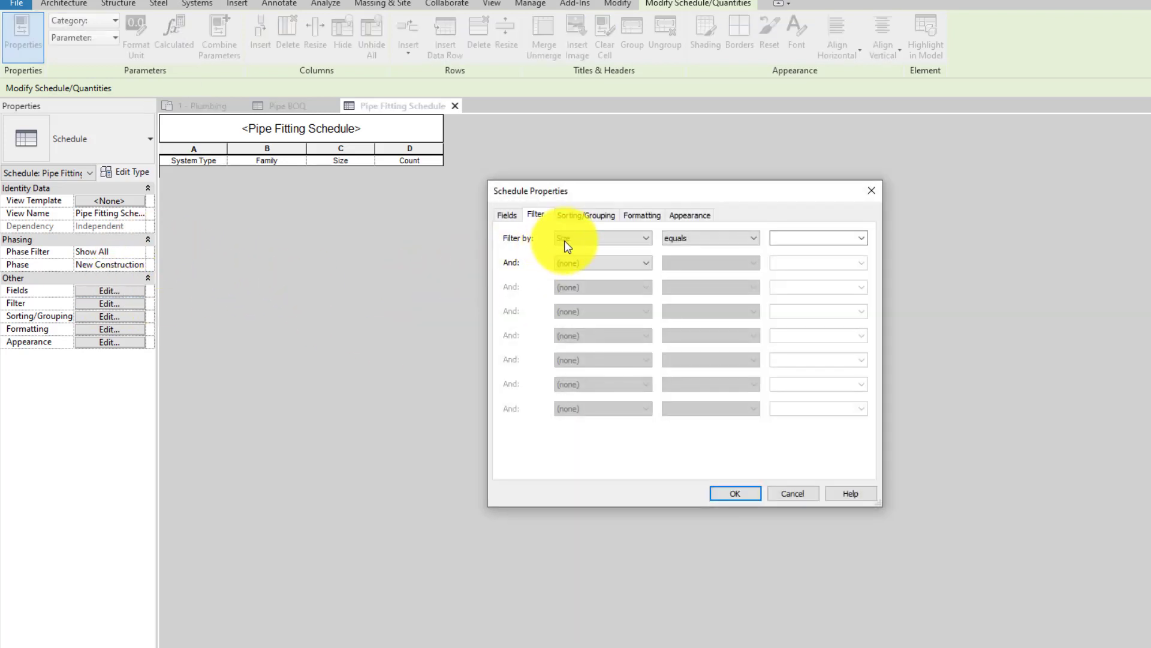
{"action": "left_click", "coordinate": [566, 237]}
{"action": "left_click", "coordinate": [575, 254]}
- Sort the Pipe Fitting Schedule by System Type, then Family, then Size
{"action": "left_click", "coordinate": [583, 217]}
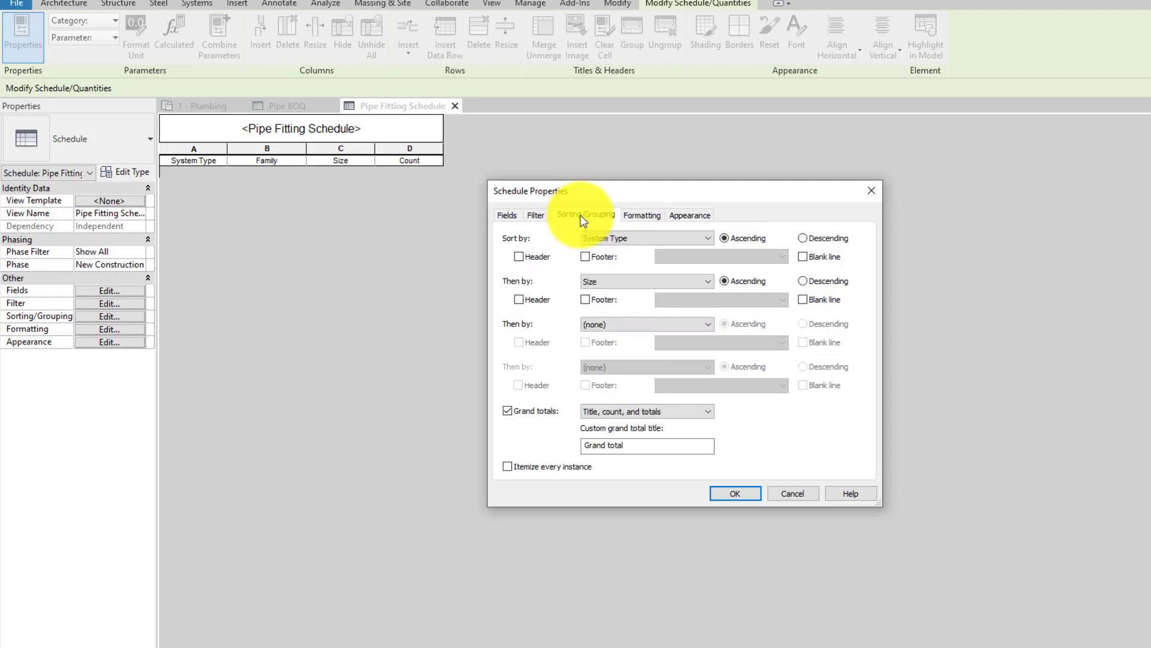
{"action": "left_click", "coordinate": [620, 326]}
{"action": "left_click", "coordinate": [621, 282]}
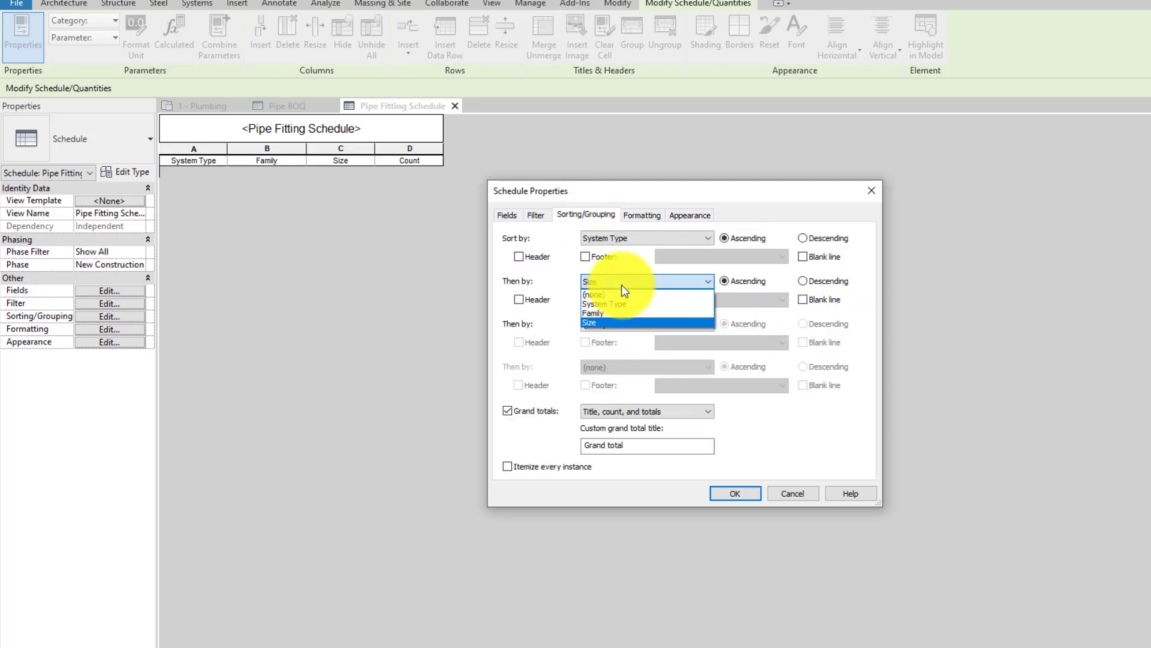
{"action": "left_click", "coordinate": [615, 312]}
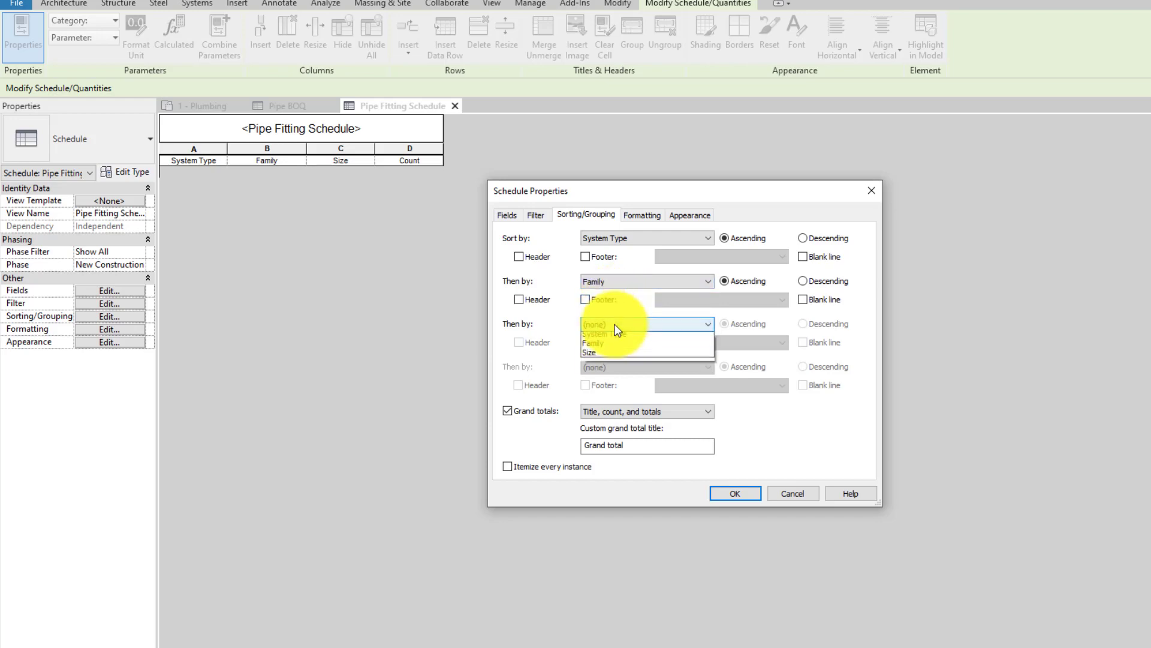
{"action": "left_click", "coordinate": [602, 365]}
{"action": "left_click", "coordinate": [724, 494]}
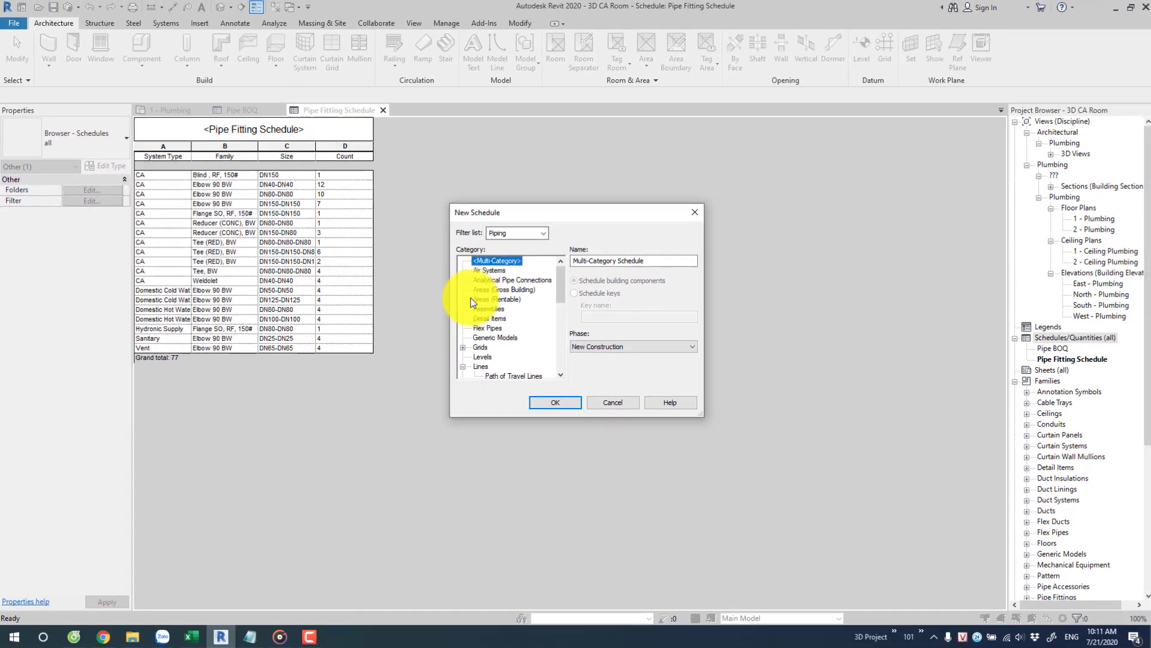
- Create a new schedule in the Pipe Accessories category
{"action": "left_click", "coordinate": [486, 337]}
{"action": "key", "text": "Down"}
{"action": "key", "text": "Down"}
{"action": "key", "text": "Down"}
{"action": "scroll", "coordinate": [486, 337], "scroll_direction": "down", "scroll_amount": 1}
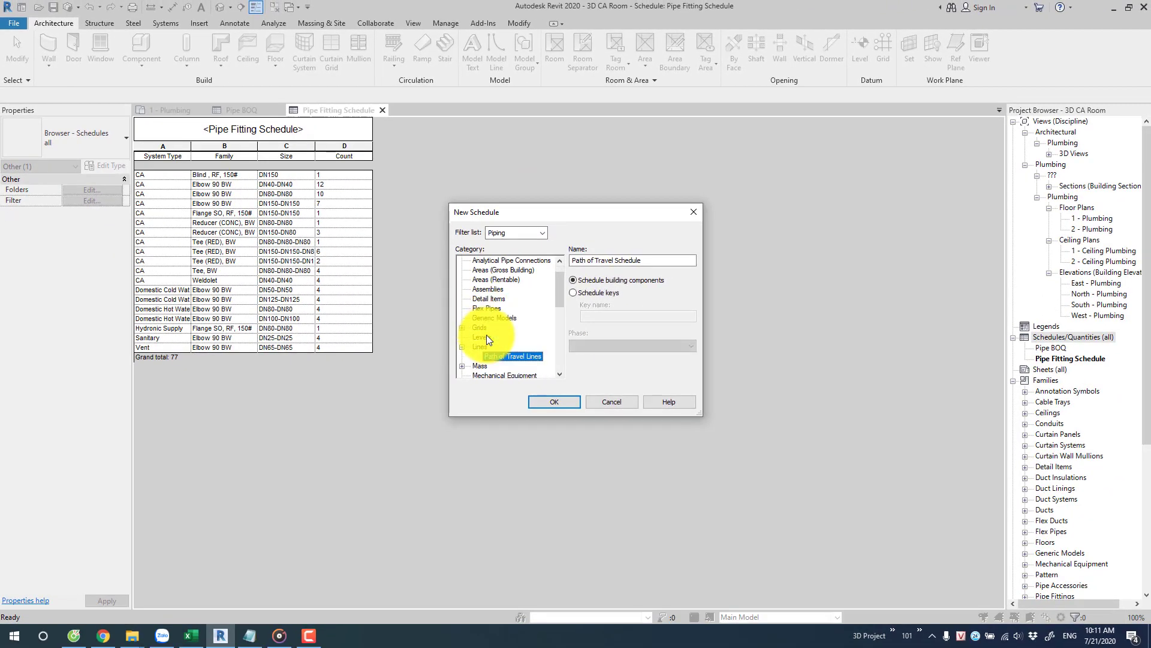
{"action": "scroll", "coordinate": [487, 337], "scroll_direction": "down", "scroll_amount": 1}
{"action": "scroll", "coordinate": [487, 337], "scroll_direction": "down", "scroll_amount": 1}
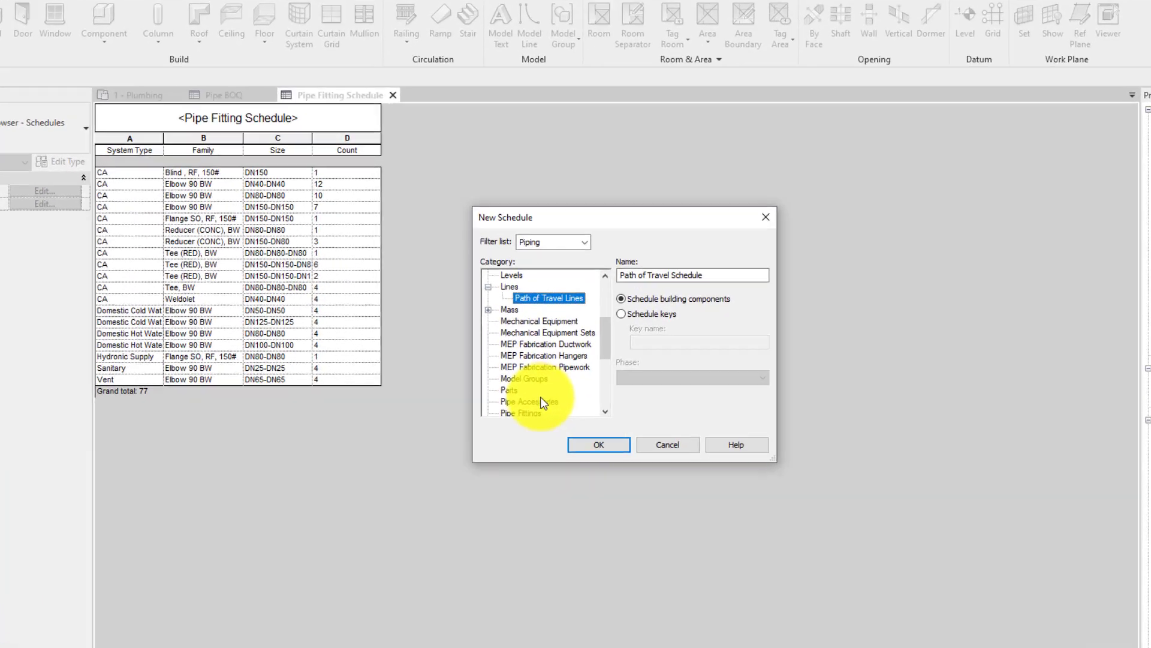
{"action": "left_click", "coordinate": [489, 357]}
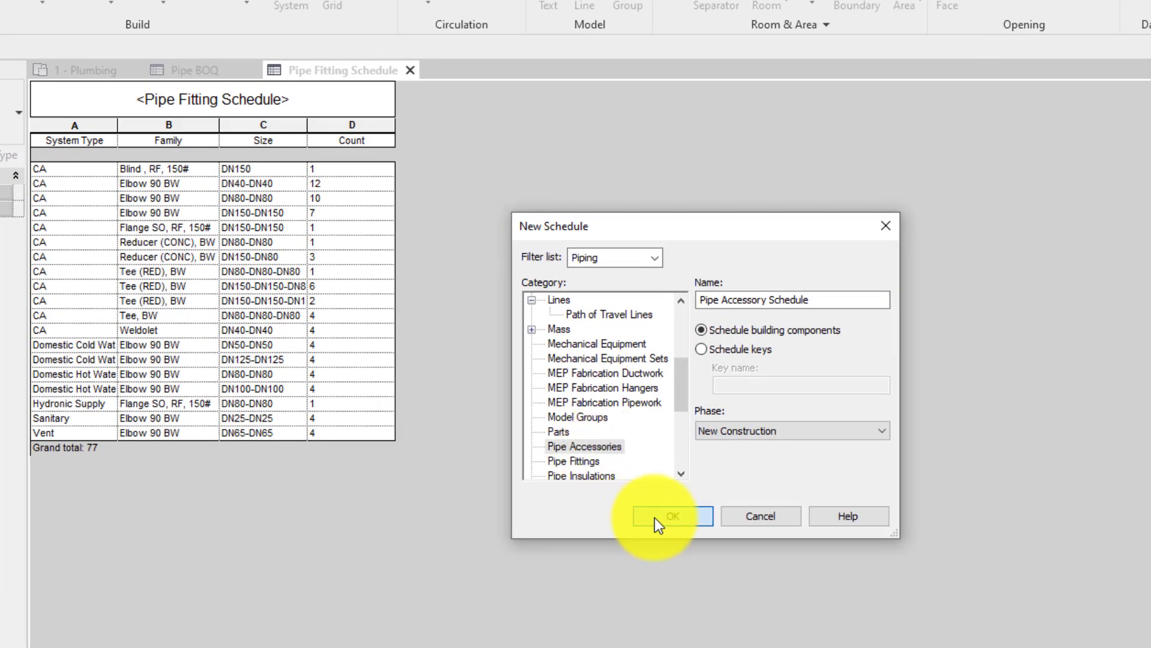
{"action": "left_click", "coordinate": [655, 517]}
- Add System Type and Size to the accessory schedule's fields
{"action": "left_click", "coordinate": [495, 337]}
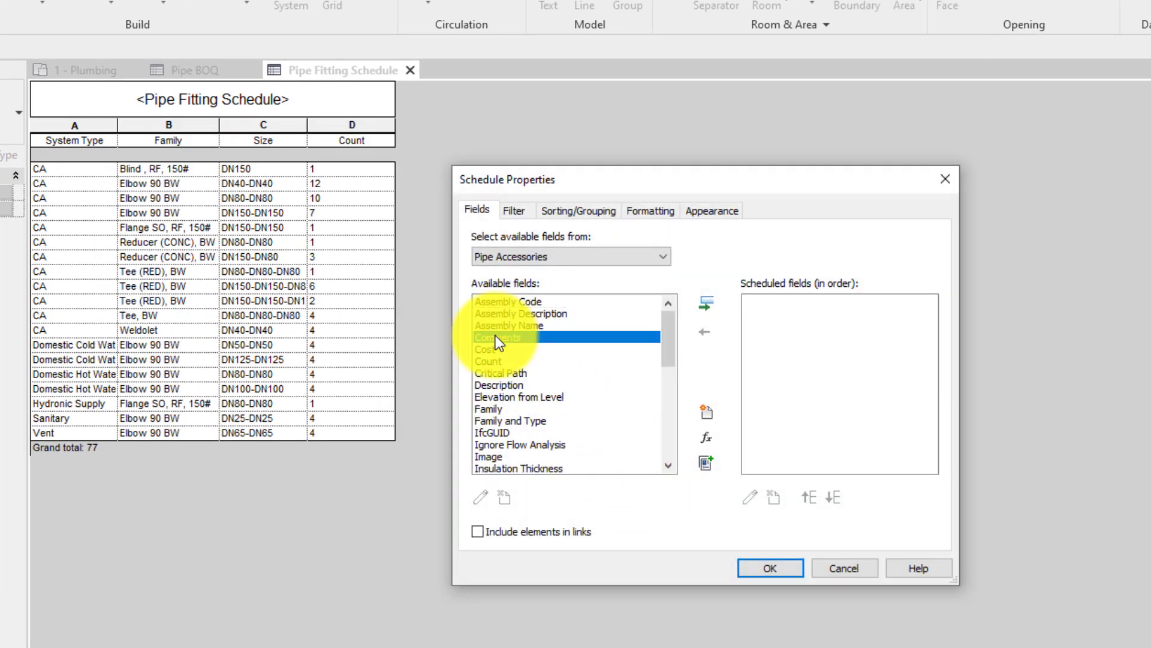
{"action": "key", "text": "p"}
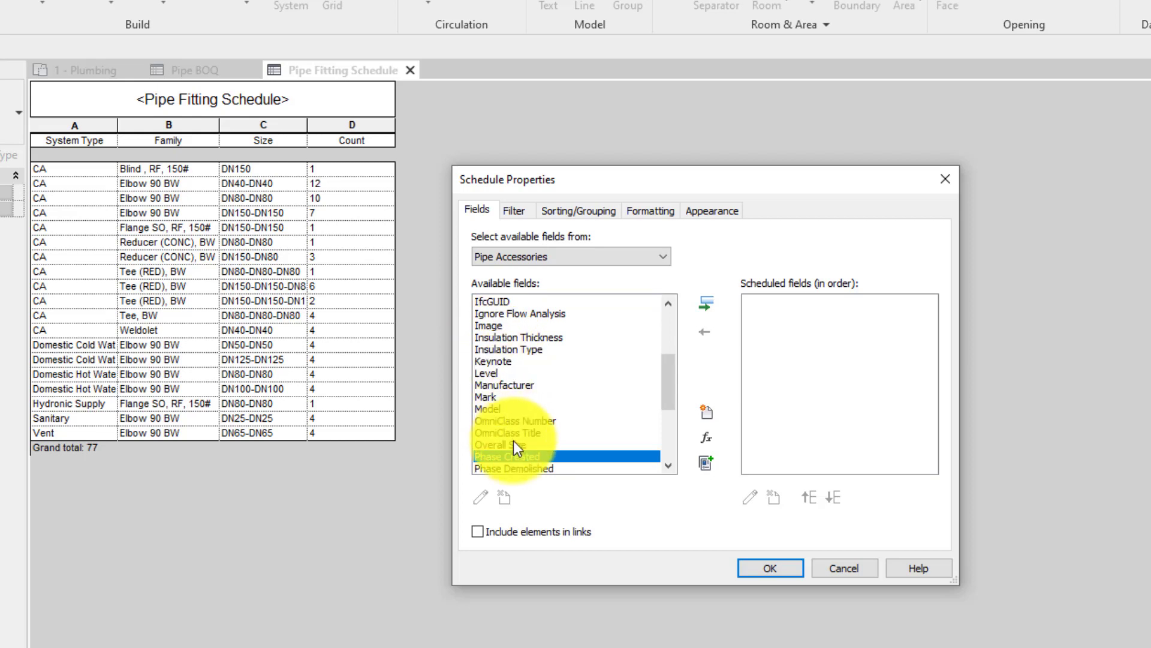
{"action": "scroll", "coordinate": [513, 441], "scroll_direction": "down", "scroll_amount": 2}
{"action": "scroll", "coordinate": [520, 440], "scroll_direction": "down", "scroll_amount": 1}
{"action": "left_click", "coordinate": [527, 421]}
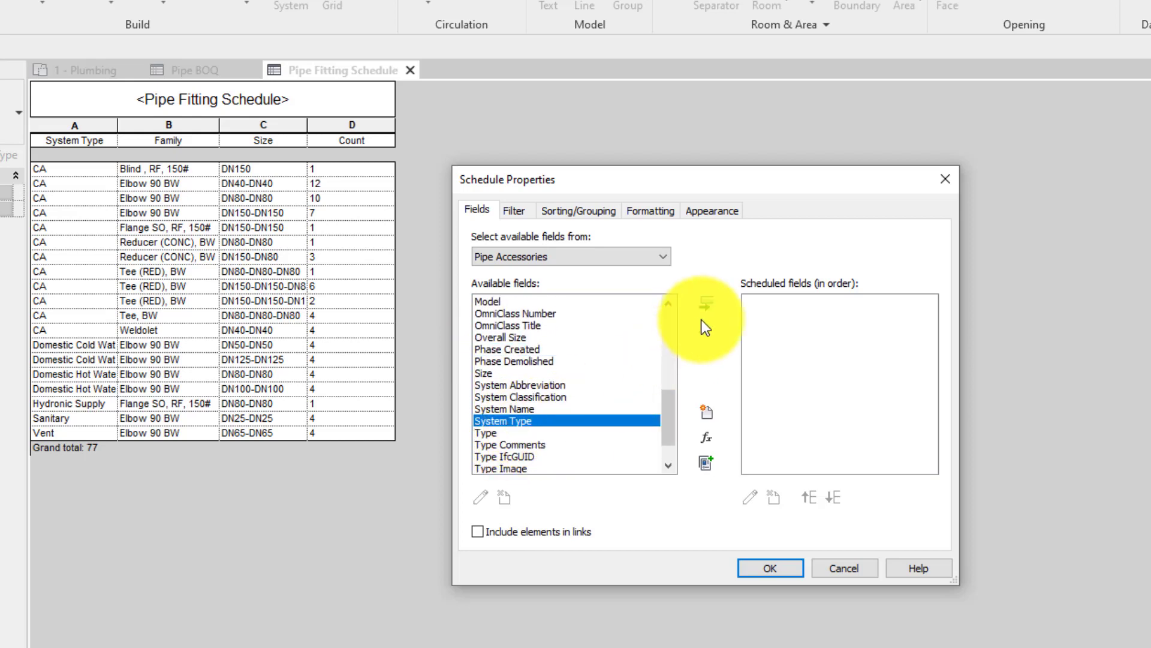
{"action": "left_click", "coordinate": [706, 304]}
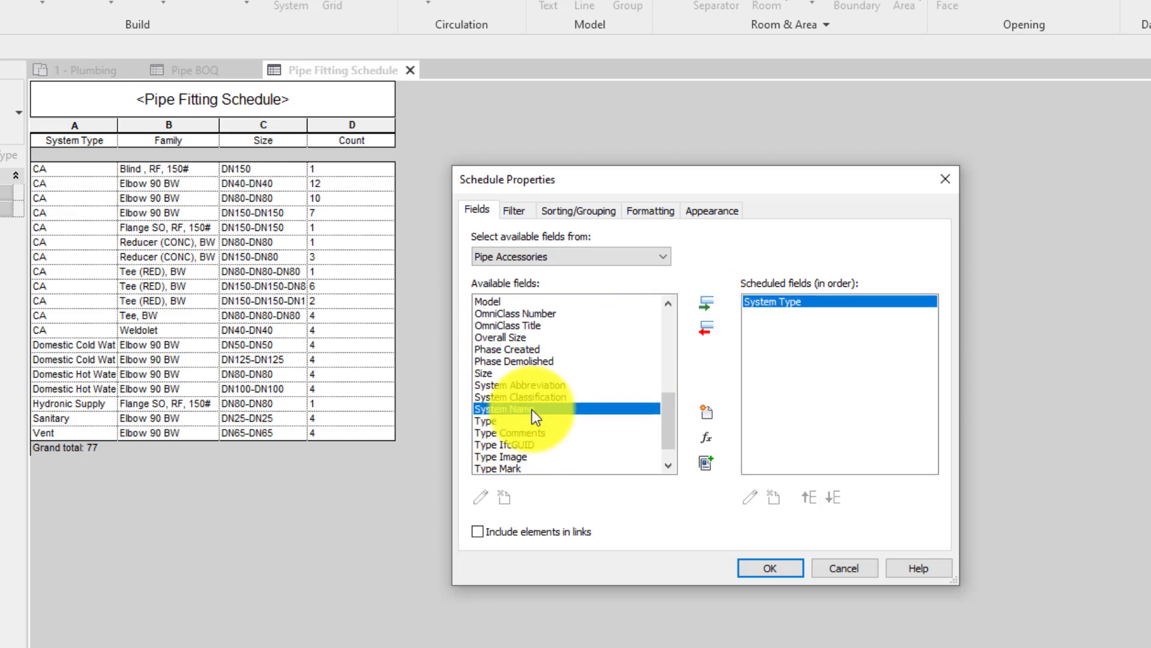
{"action": "key", "text": "s"}
{"action": "left_click", "coordinate": [698, 309]}
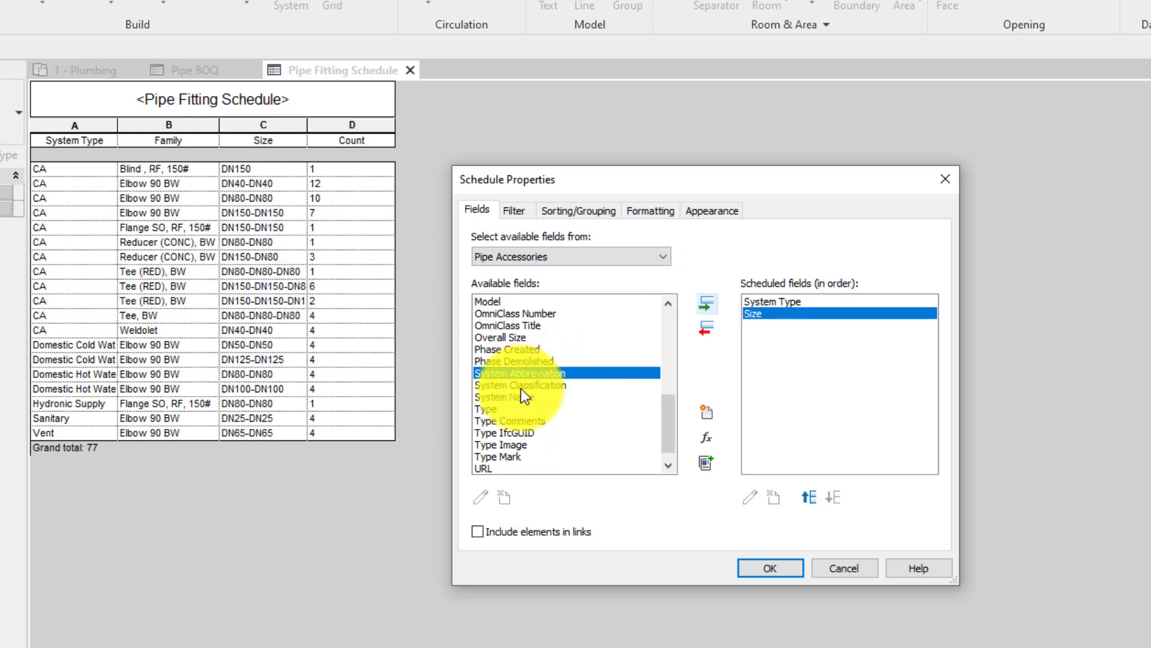
- Add Family and Count, move Size below Family, and confirm the field list
{"action": "key", "text": "f"}
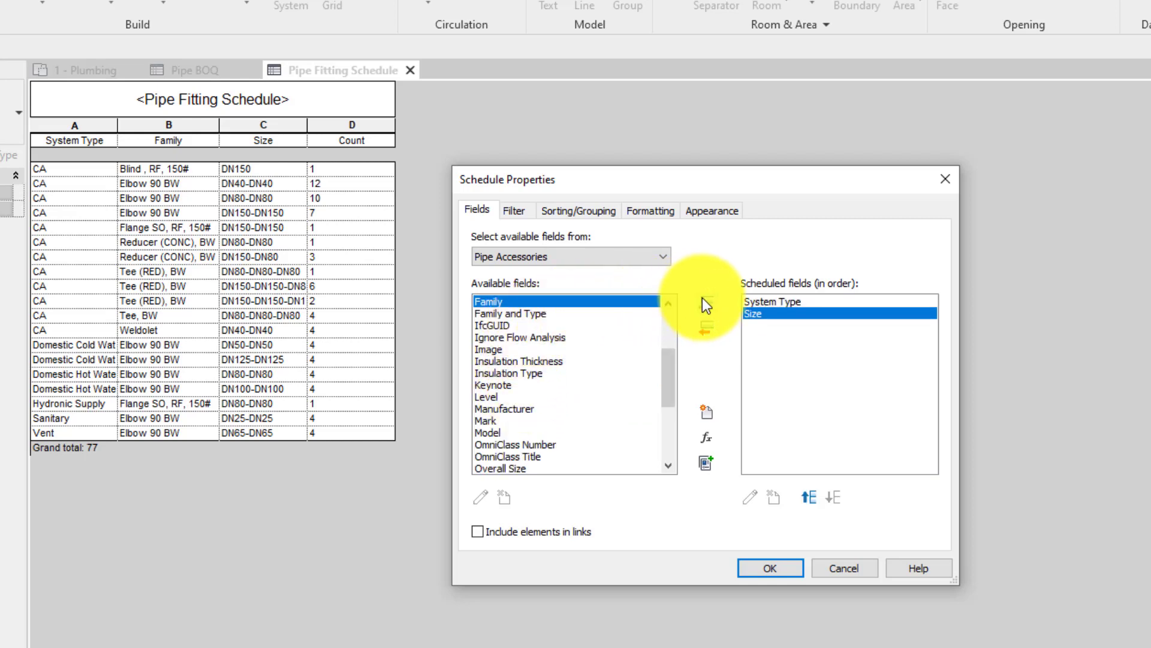
{"action": "left_click", "coordinate": [704, 301]}
{"action": "key", "text": "c"}
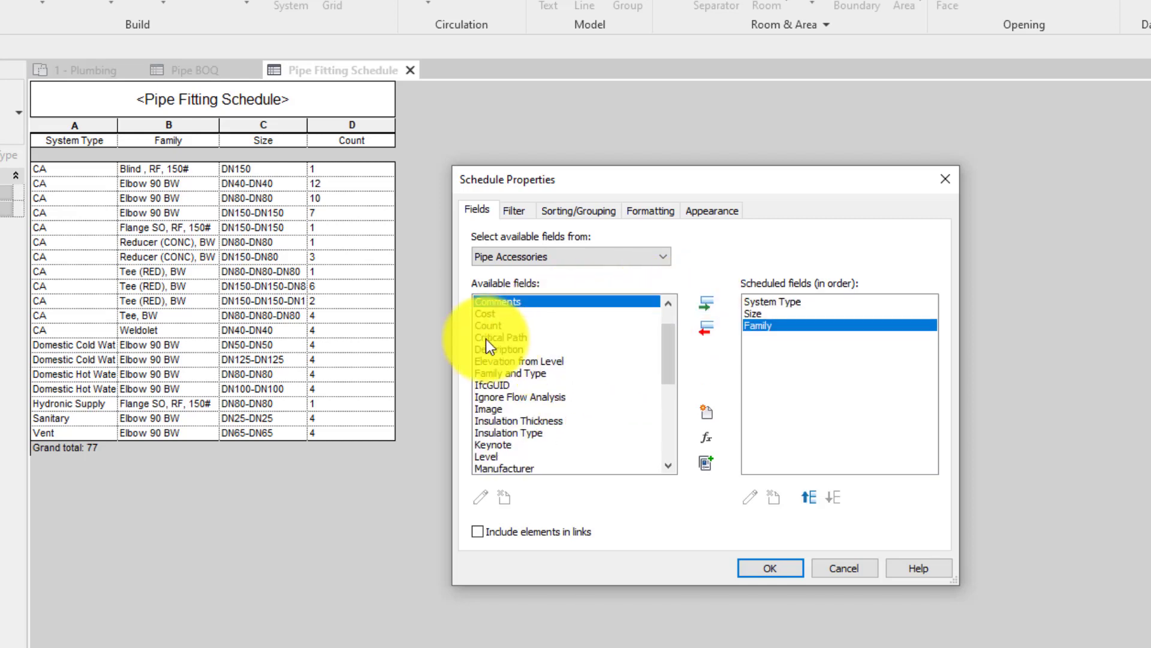
{"action": "left_click", "coordinate": [481, 325]}
{"action": "left_click", "coordinate": [700, 305]}
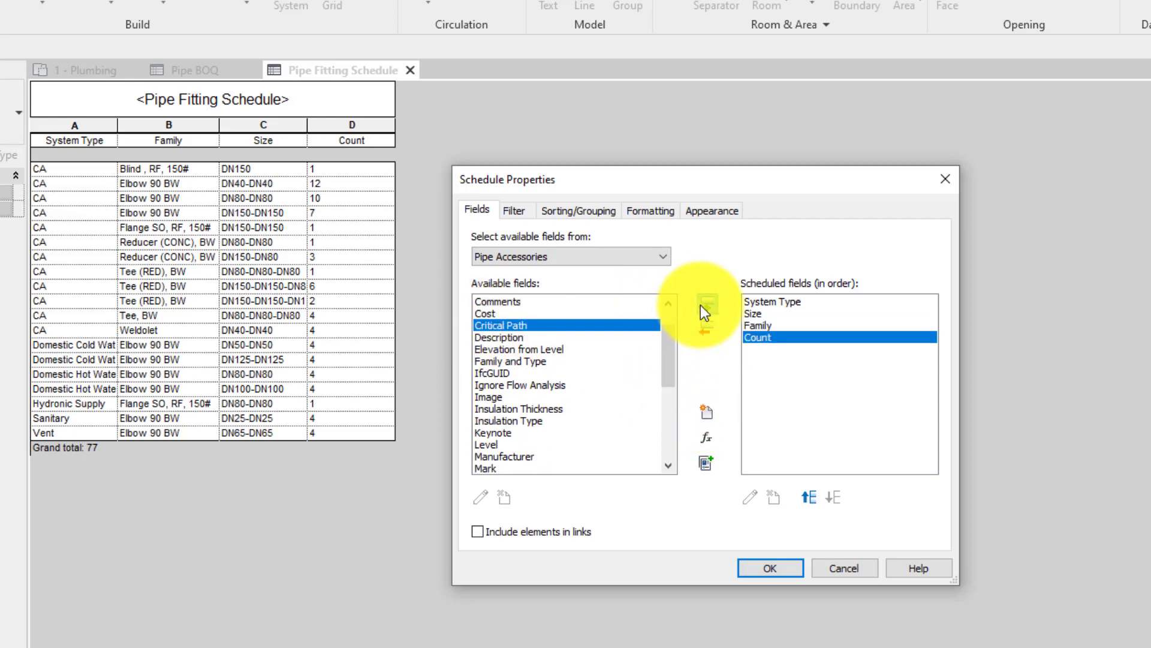
{"action": "left_click", "coordinate": [767, 315]}
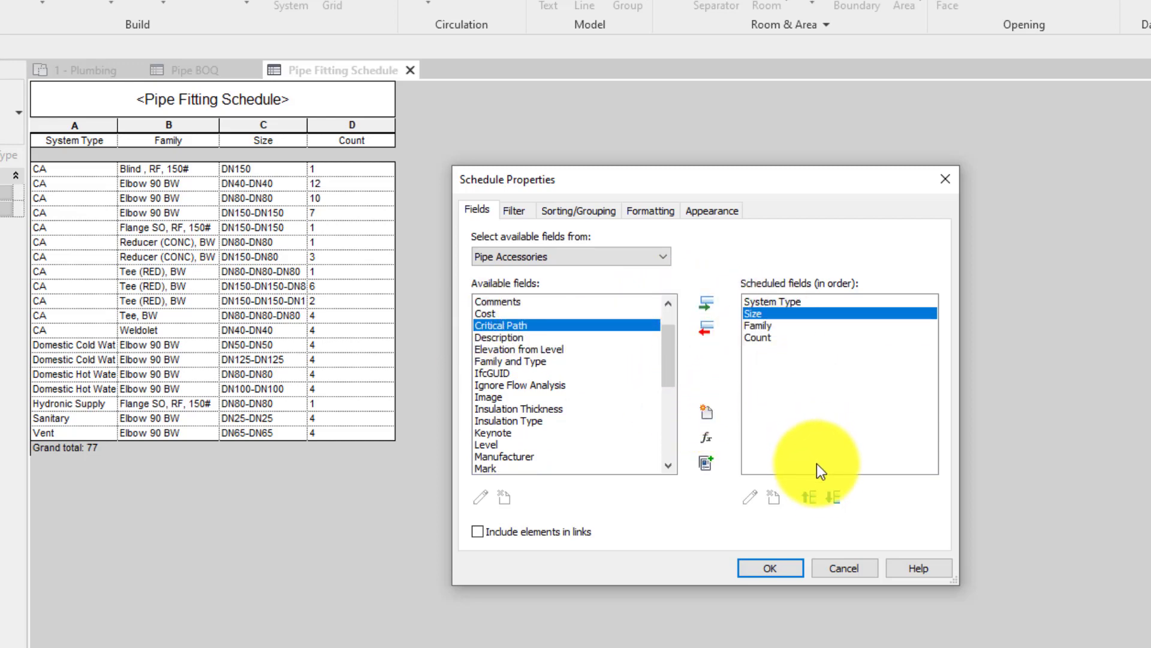
{"action": "left_click", "coordinate": [834, 496]}
{"action": "left_click", "coordinate": [779, 575]}
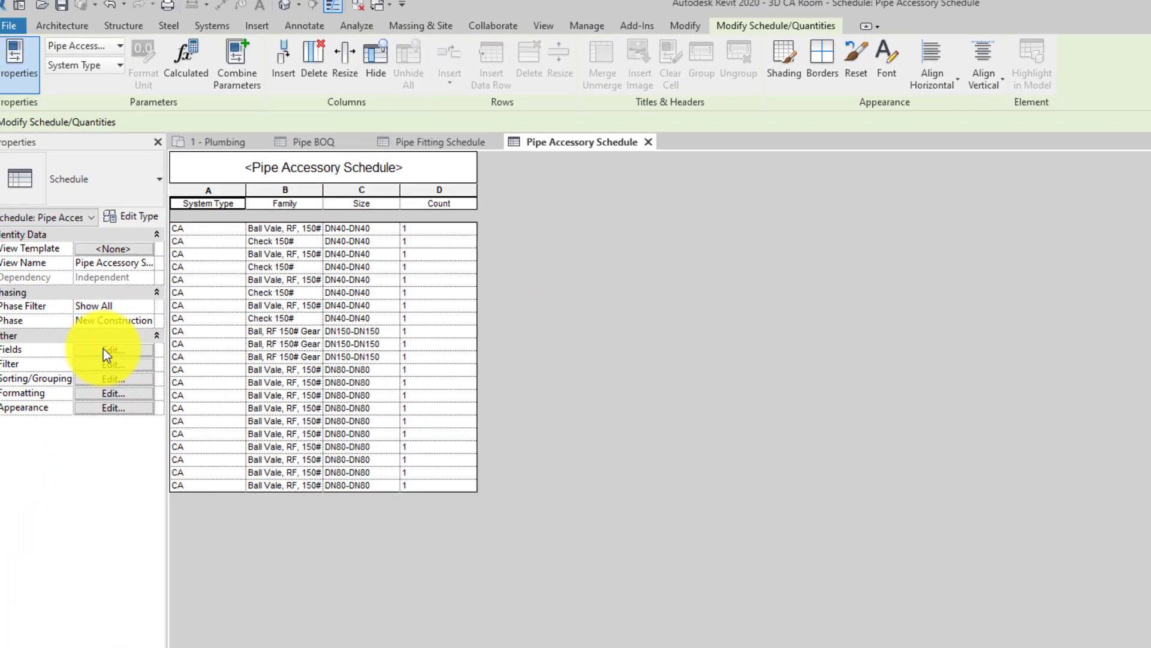
- Sort by System Type, Family and Size, turn off itemizing, and enable grand totals
{"action": "left_click", "coordinate": [112, 352]}
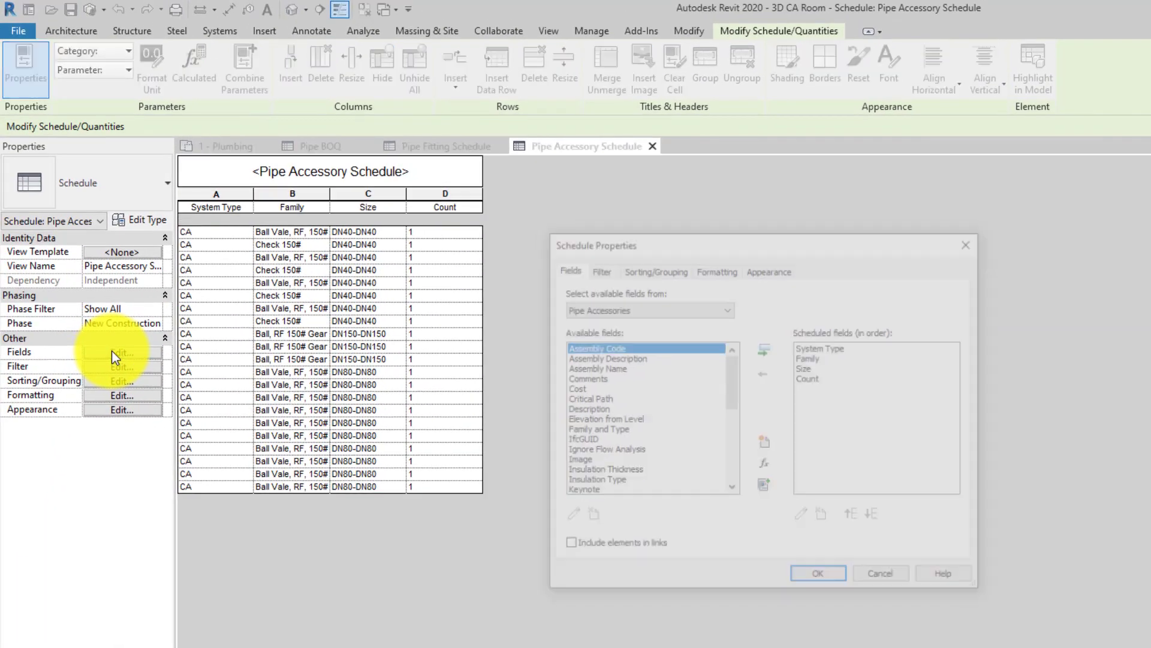
{"action": "left_click", "coordinate": [603, 267]}
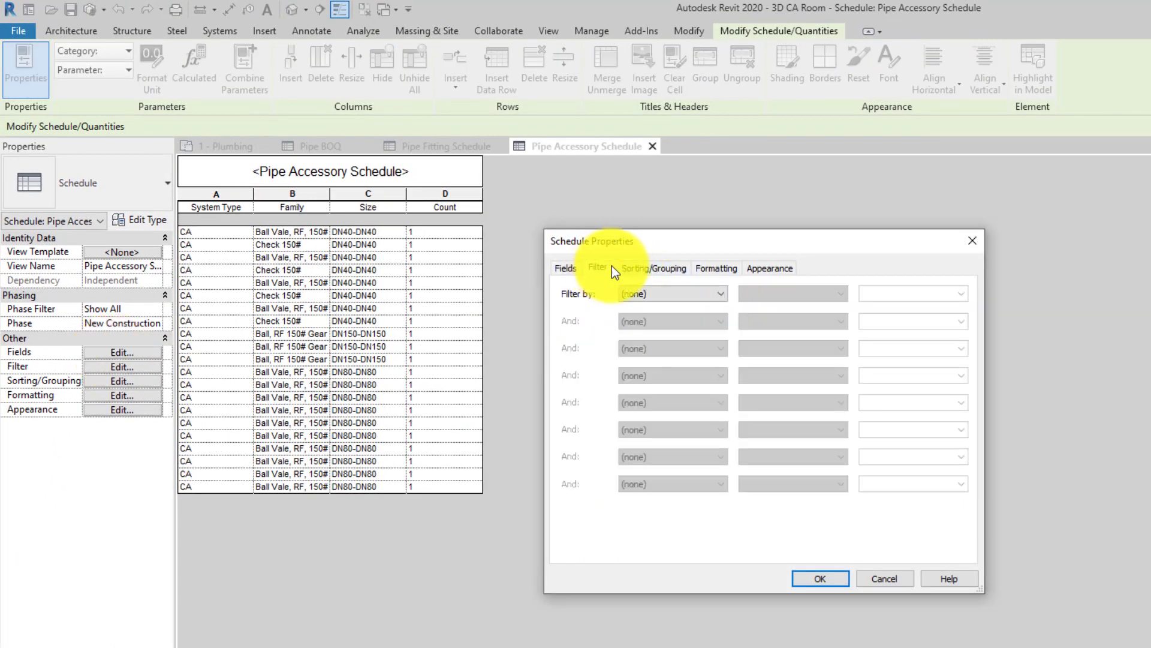
{"action": "left_click", "coordinate": [653, 267]}
{"action": "left_click", "coordinate": [675, 294]}
{"action": "left_click", "coordinate": [676, 316]}
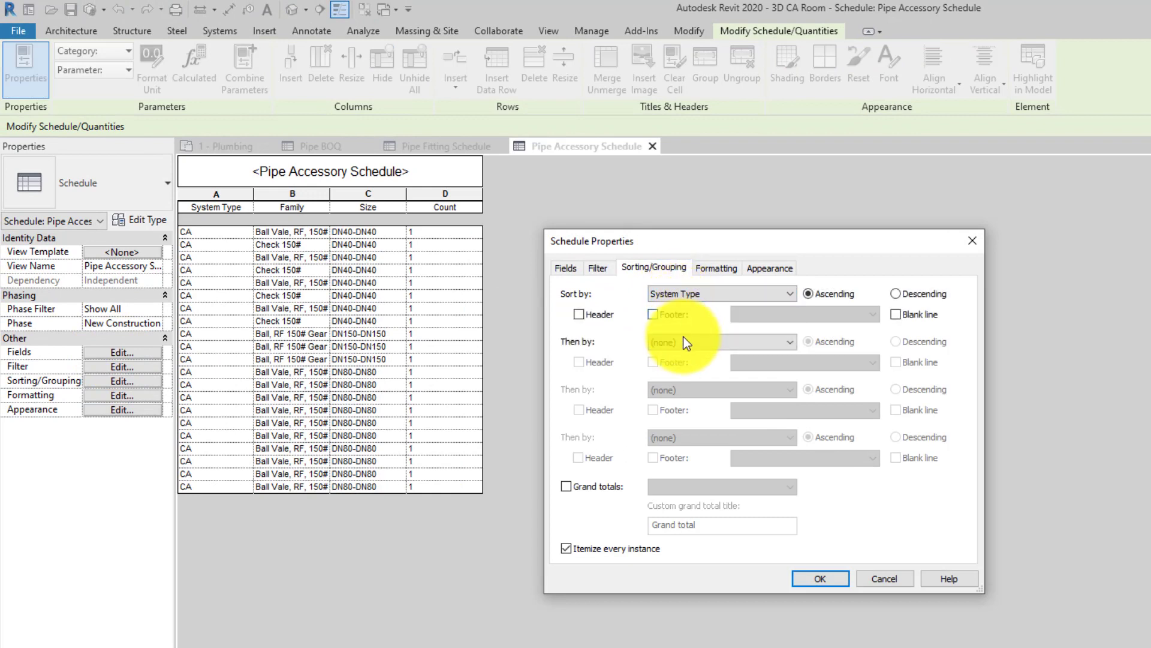
{"action": "left_click", "coordinate": [683, 342]}
{"action": "left_click", "coordinate": [679, 378]}
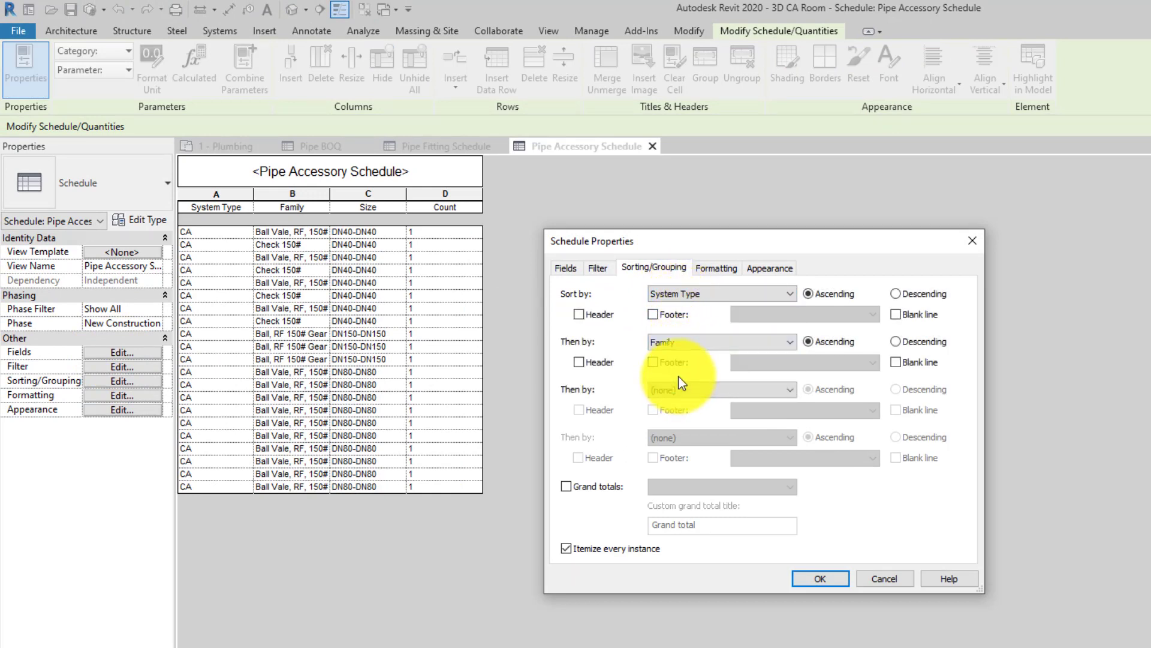
{"action": "left_click", "coordinate": [670, 435]}
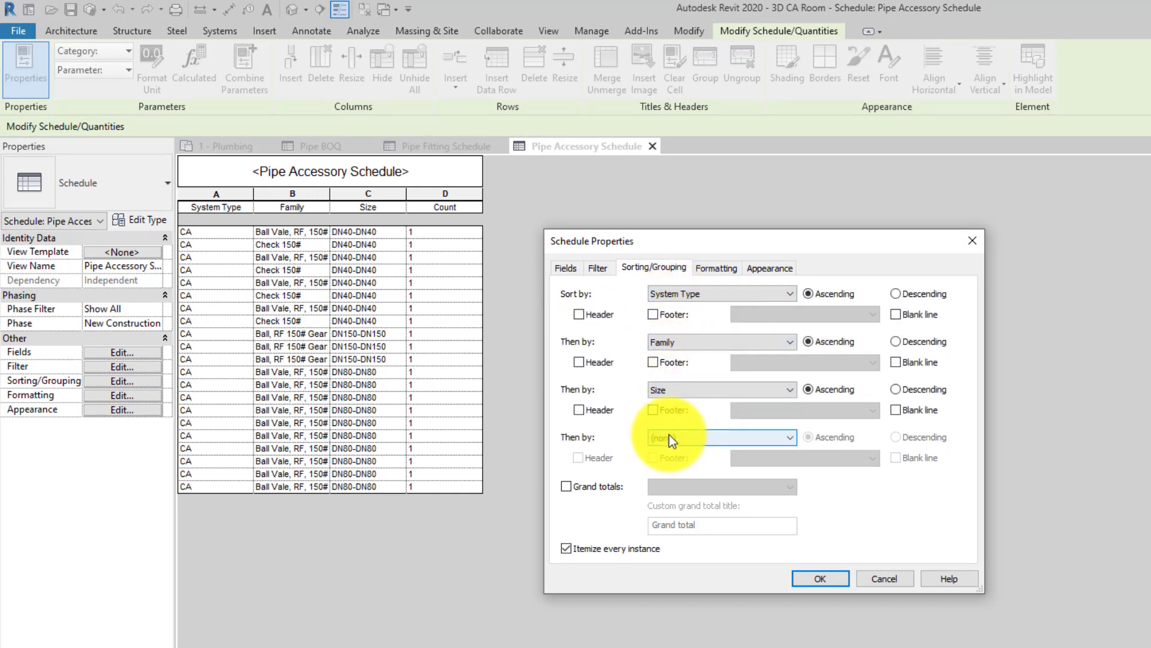
{"action": "left_click", "coordinate": [596, 547]}
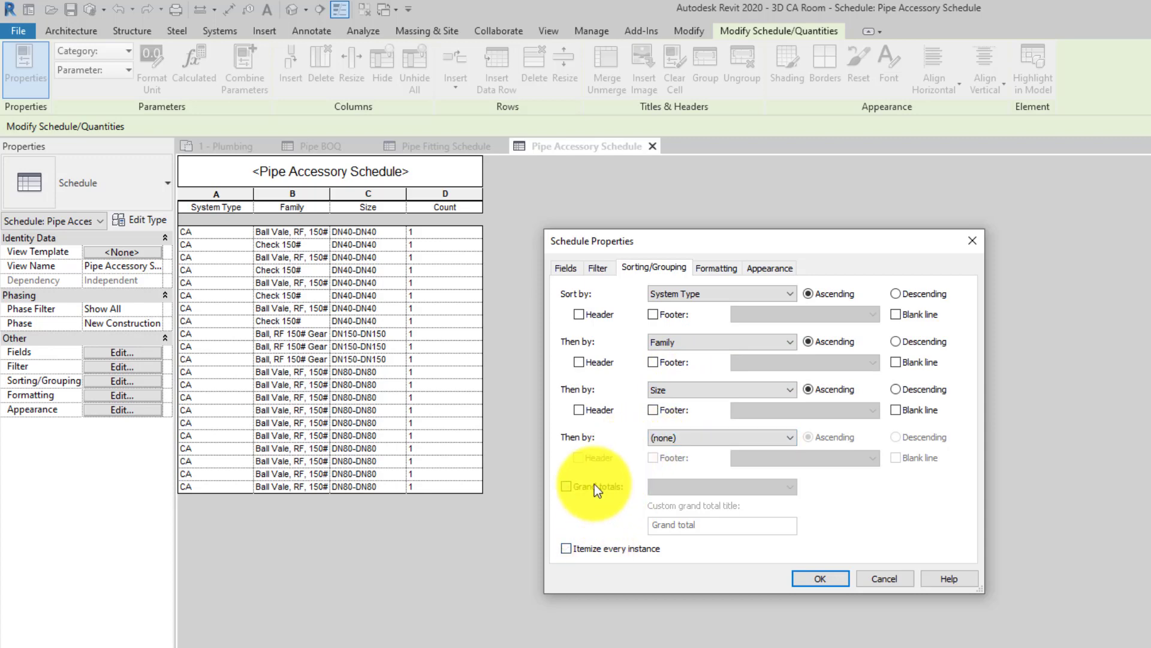
{"action": "left_click", "coordinate": [595, 485]}
{"action": "left_click", "coordinate": [815, 577]}
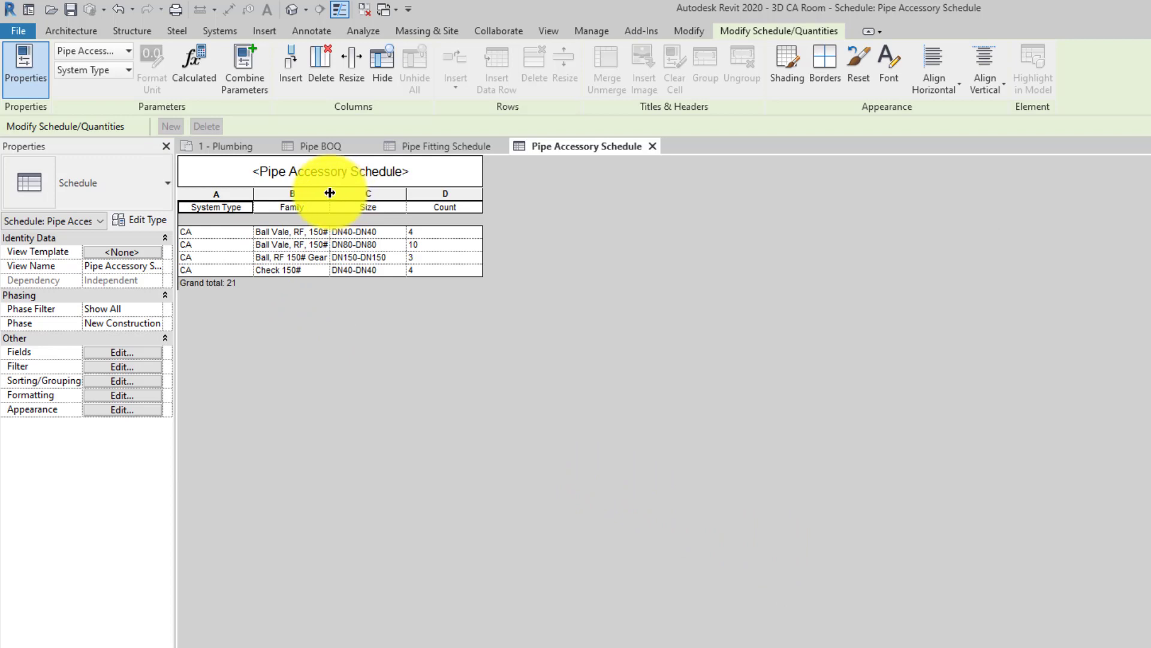
- Widen the Family column to show full accessory names and open the File menu
{"action": "left_click_drag", "start_coordinate": [330, 192], "coordinate": [378, 192]}
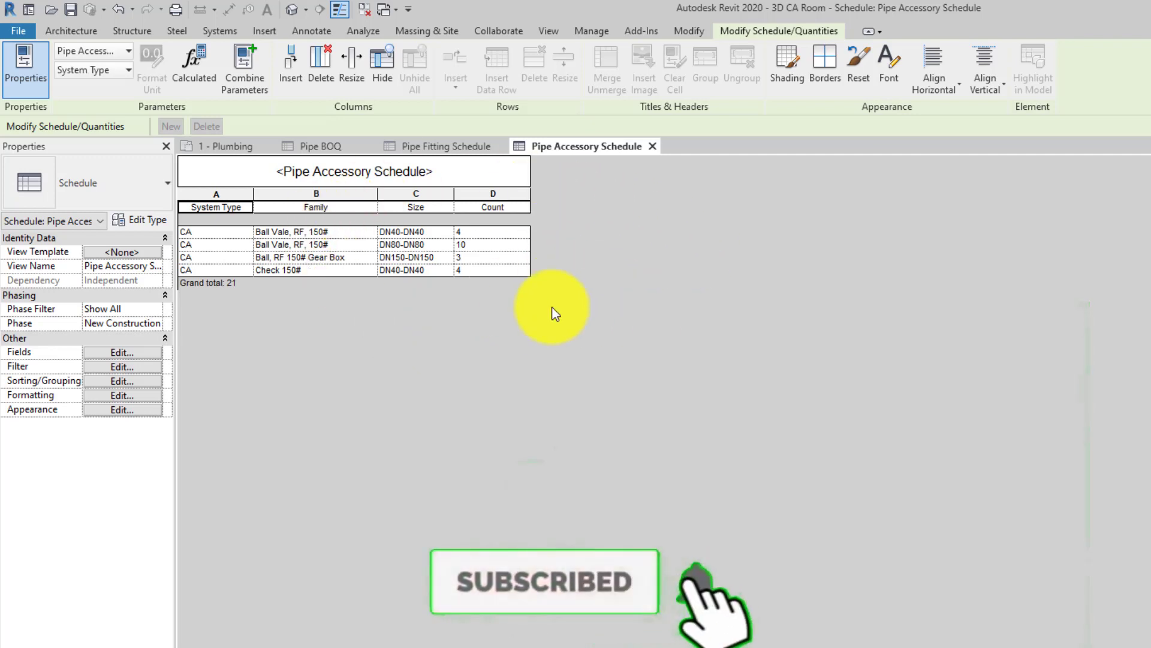
{"action": "left_click", "coordinate": [19, 34]}
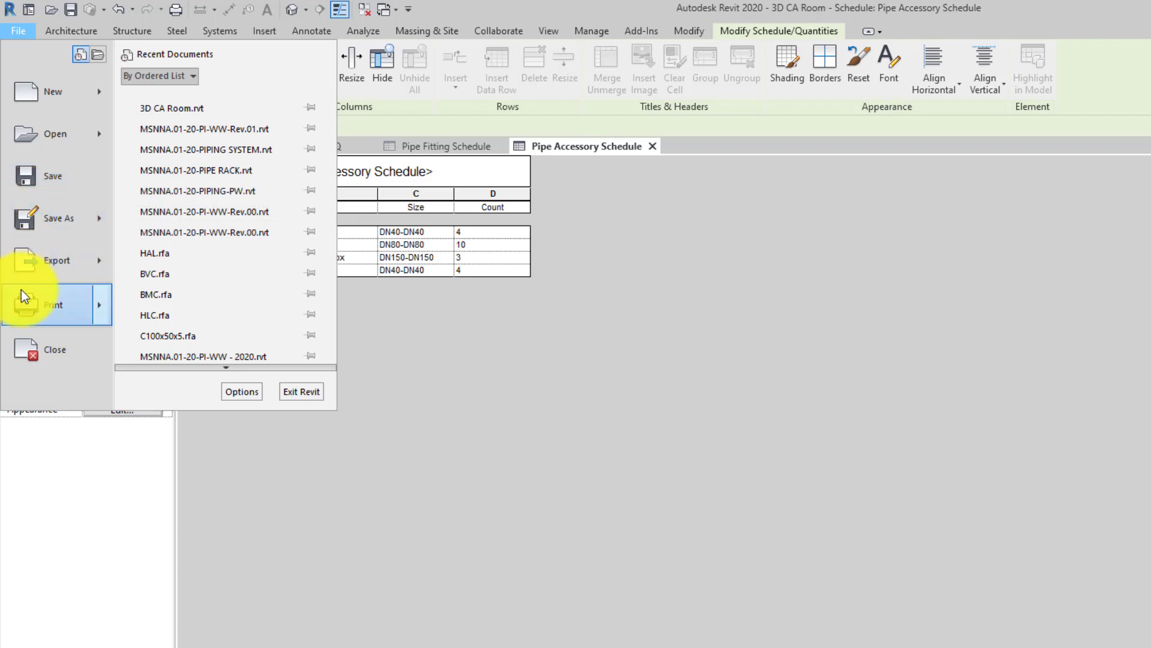
{"action": "mouse_move", "coordinate": [56, 261]}
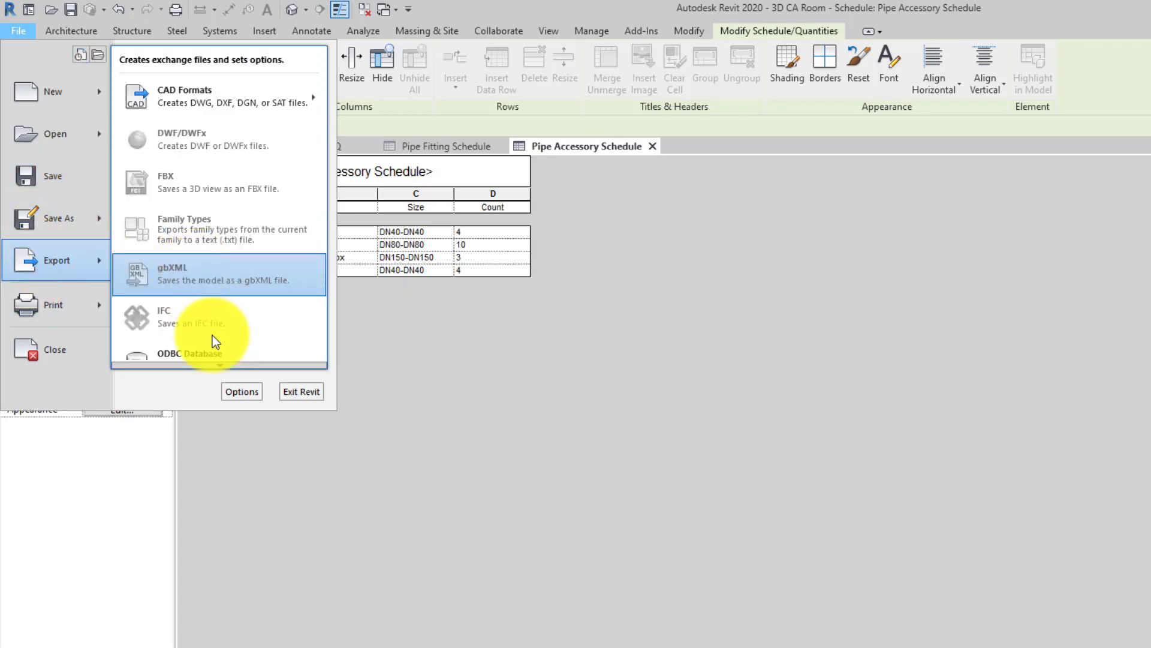
- Export the schedule as the tab-delimited text file Pipe Accessory Schedule.txt
{"action": "left_click", "coordinate": [219, 365]}
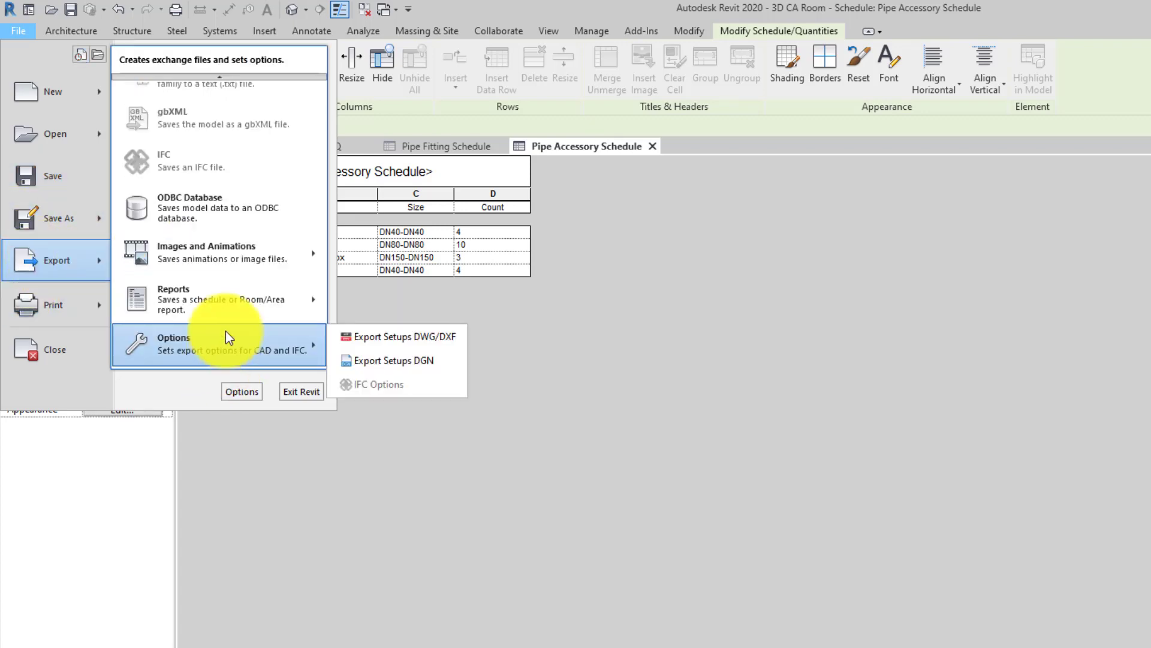
{"action": "mouse_move", "coordinate": [220, 298]}
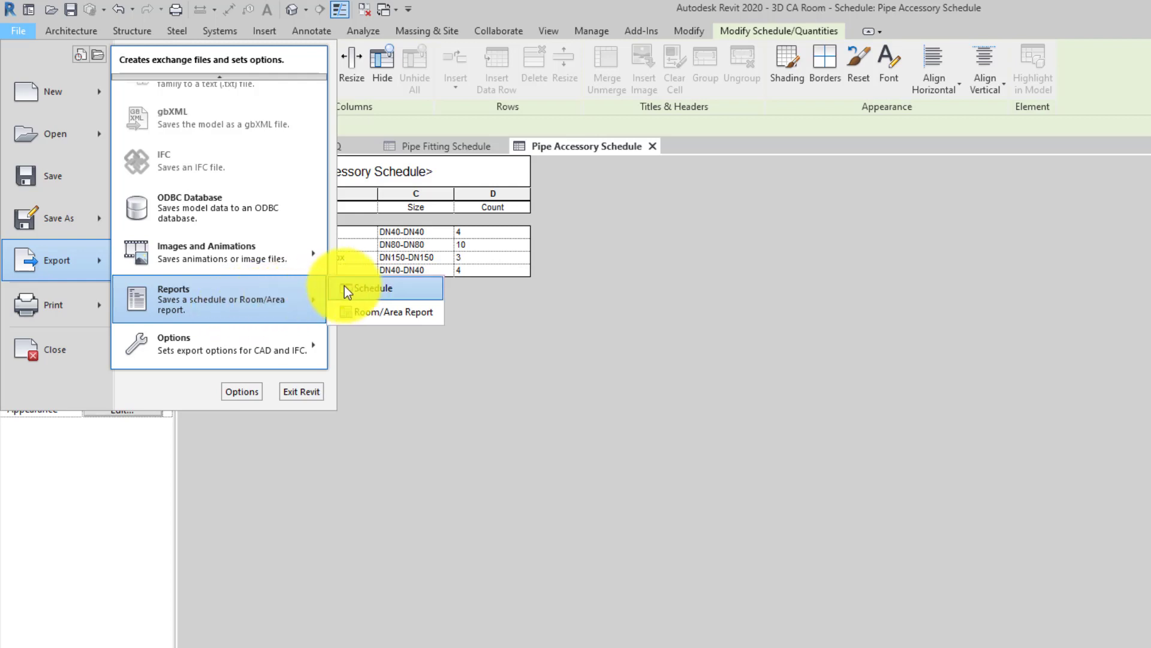
{"action": "left_click", "coordinate": [356, 288]}
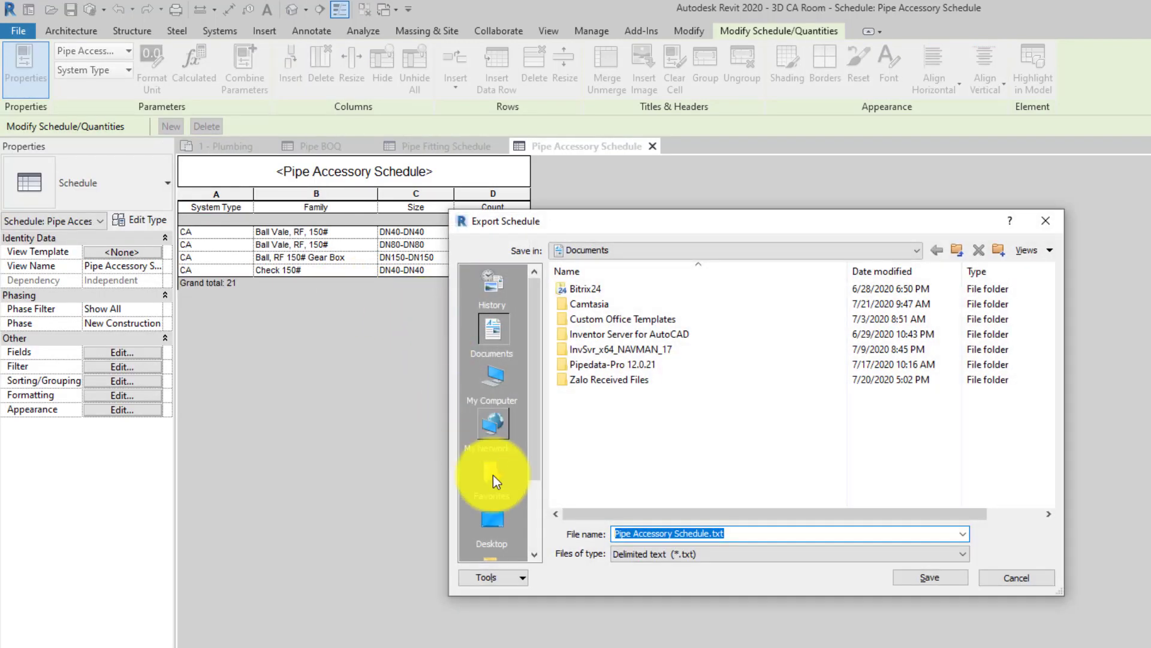
{"action": "left_click", "coordinate": [487, 525]}
{"action": "left_click", "coordinate": [915, 575]}
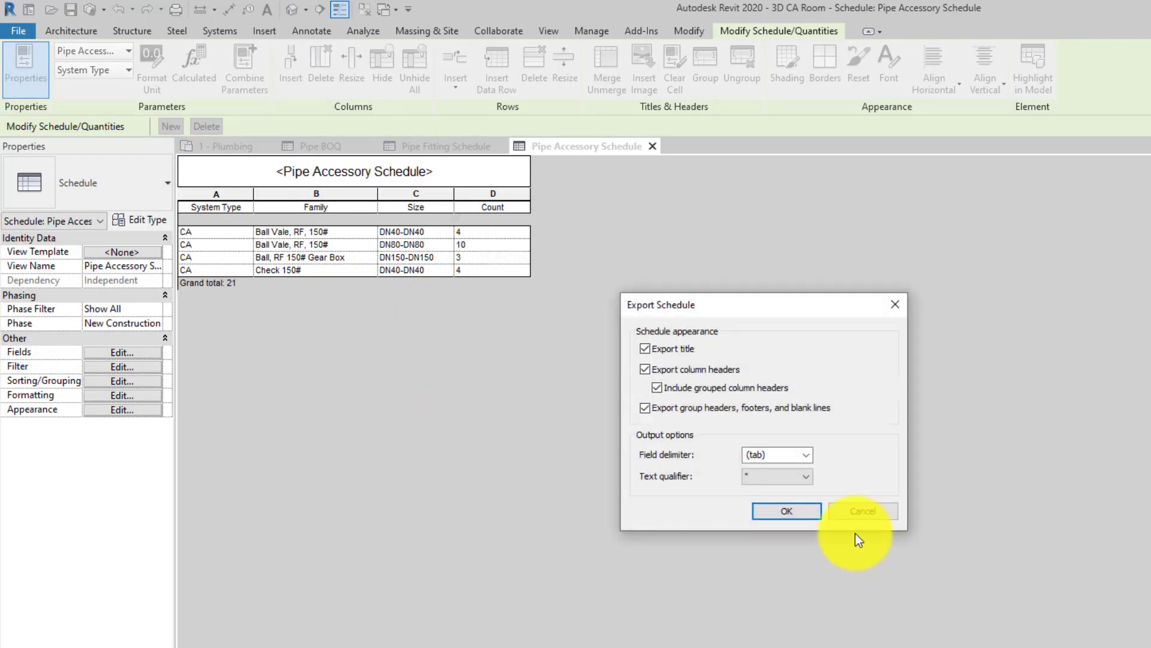
{"action": "left_click", "coordinate": [797, 517]}
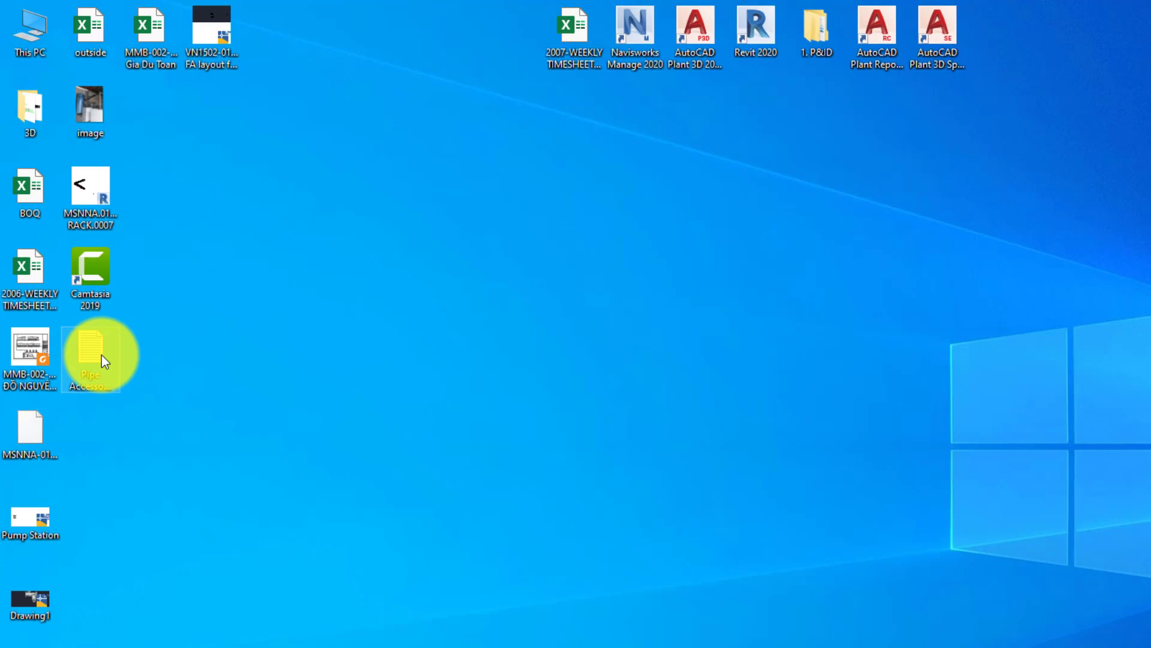
- Open the exported schedule text file in Notepad and copy all of its text
{"action": "double_click", "coordinate": [90, 357]}
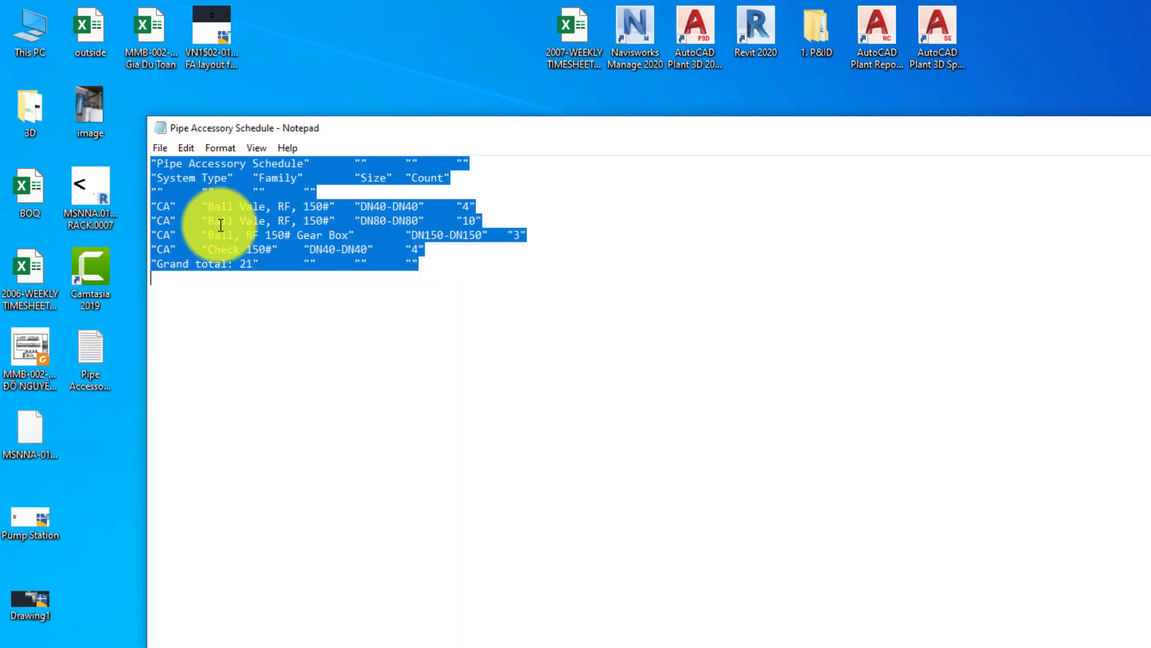
{"action": "key", "text": "ctrl+a"}
{"action": "right_click", "coordinate": [312, 238]}
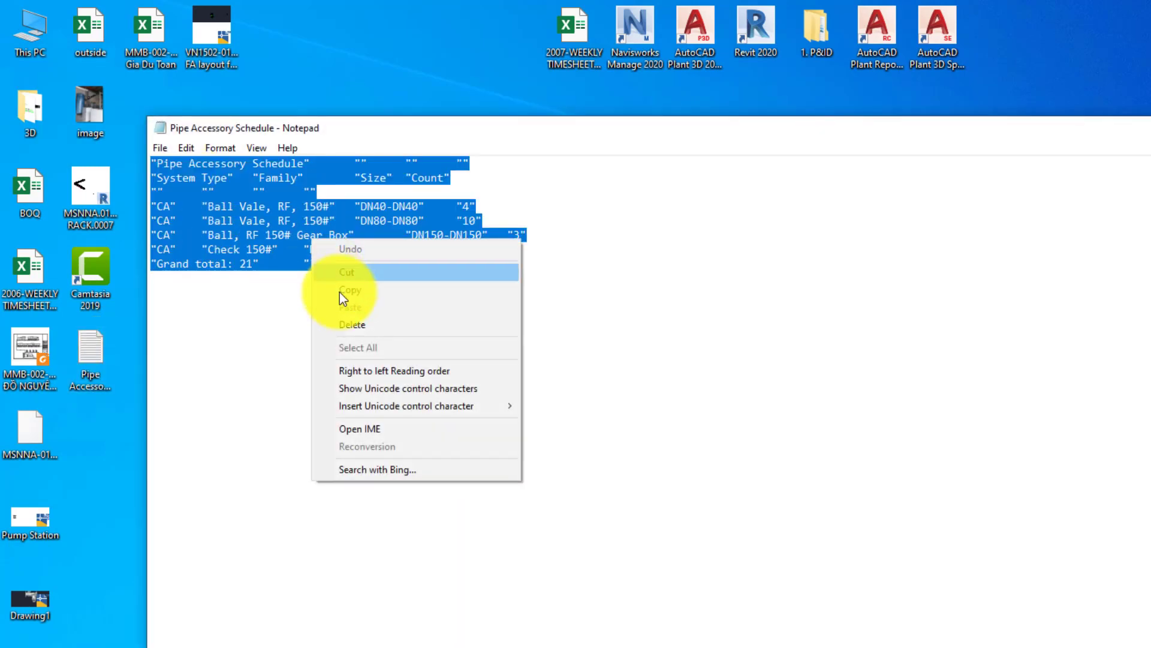
{"action": "left_click", "coordinate": [356, 296]}
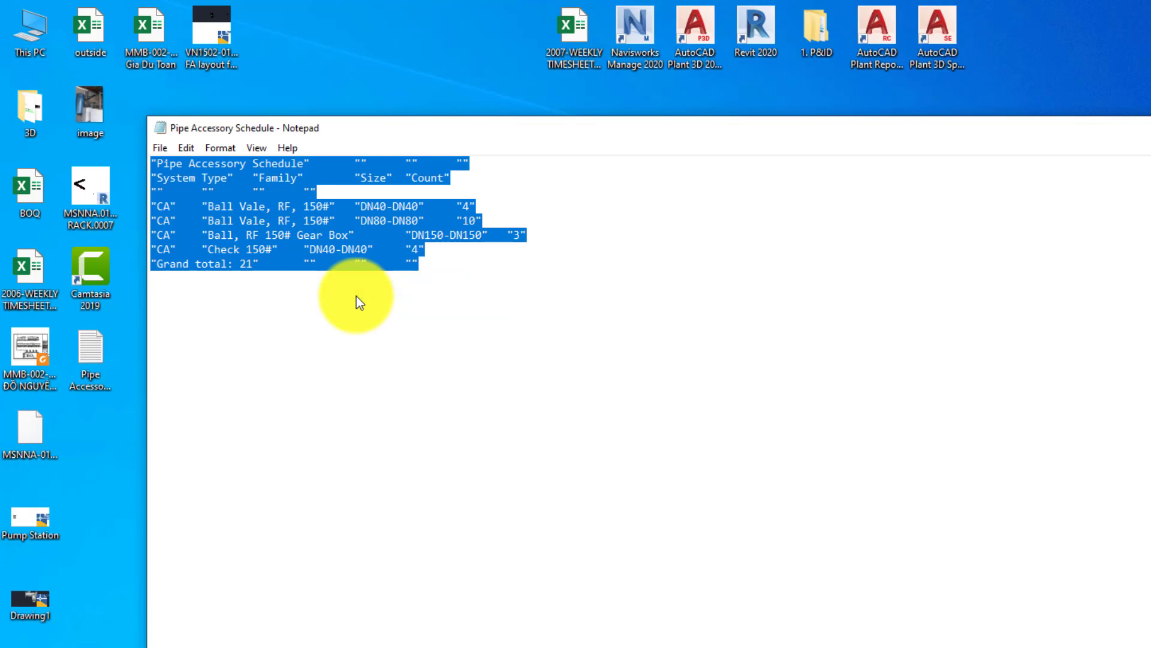
- Launch Excel from a Start menu search for 'excel'
{"action": "key", "text": "super"}
{"action": "type", "text": "excel"}
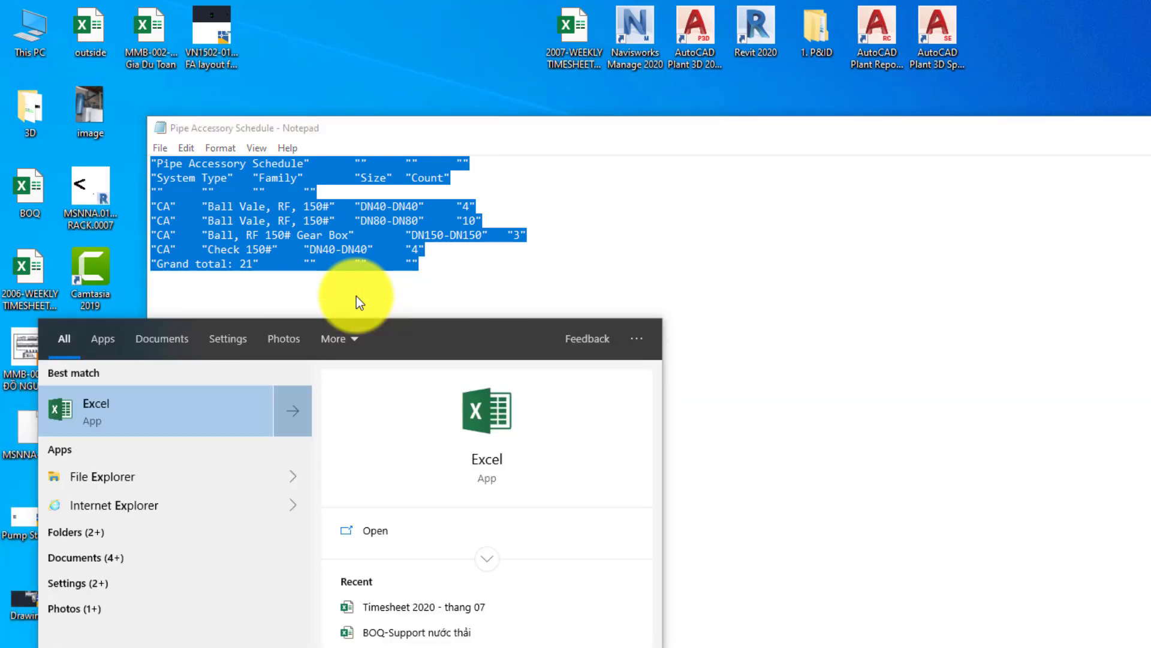
{"action": "key", "text": "Return"}
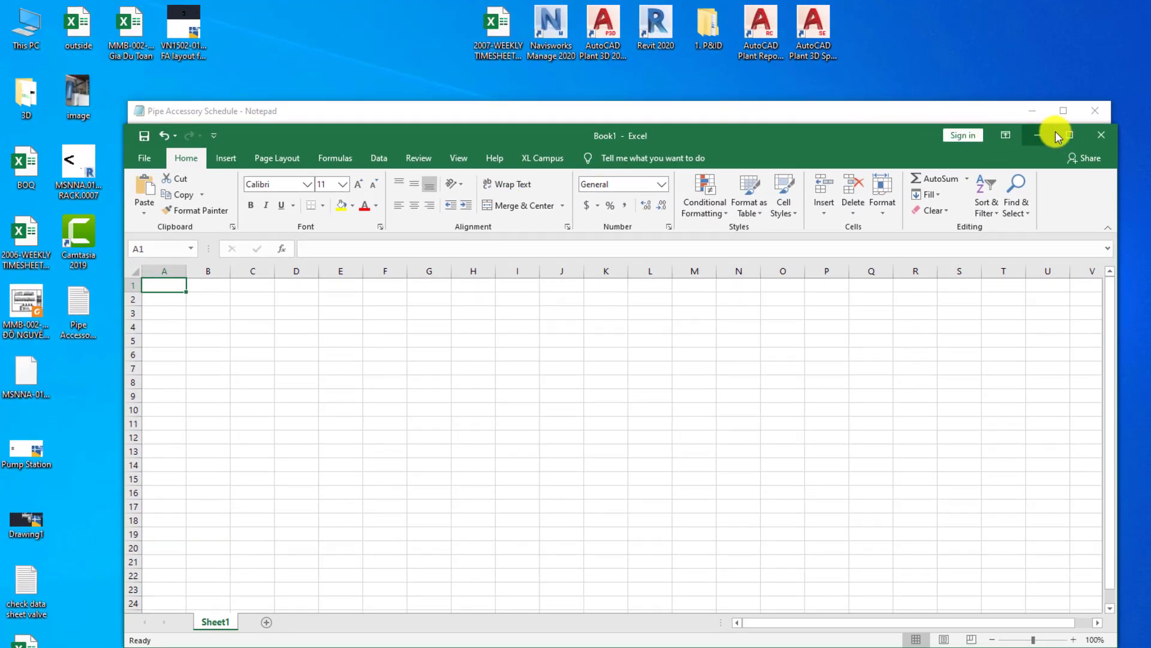
- Paste the schedule into the maximized sheet and autofit columns A, B and C
{"action": "left_click", "coordinate": [1061, 135]}
{"action": "key", "text": "ctrl+v"}
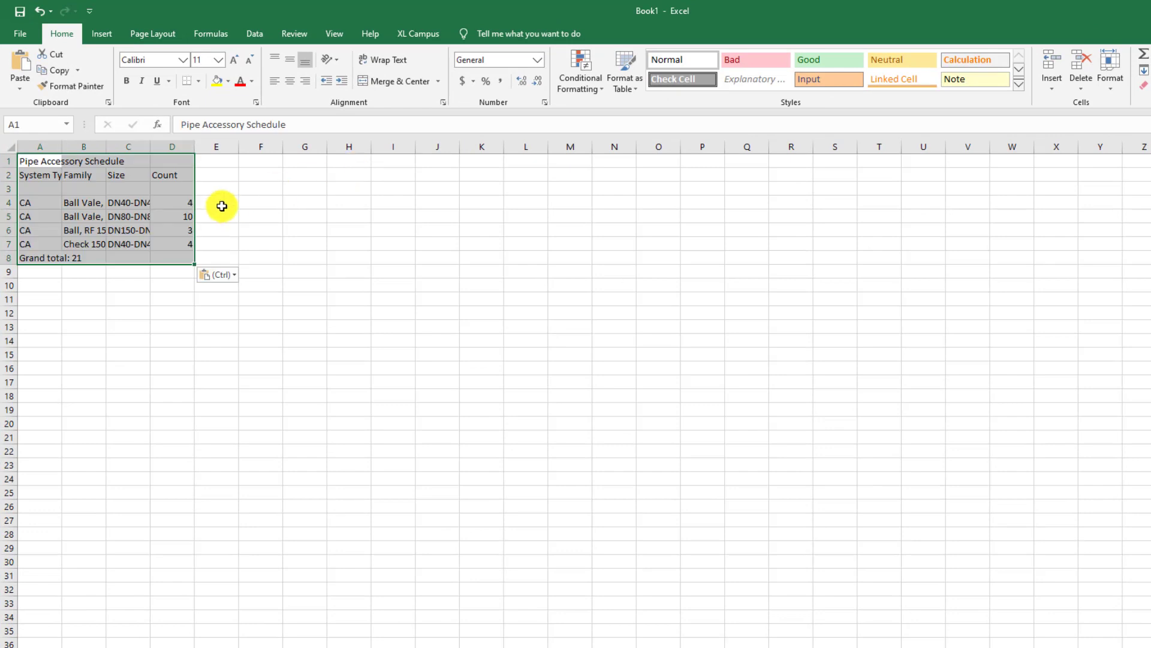
{"action": "double_click", "coordinate": [150, 146]}
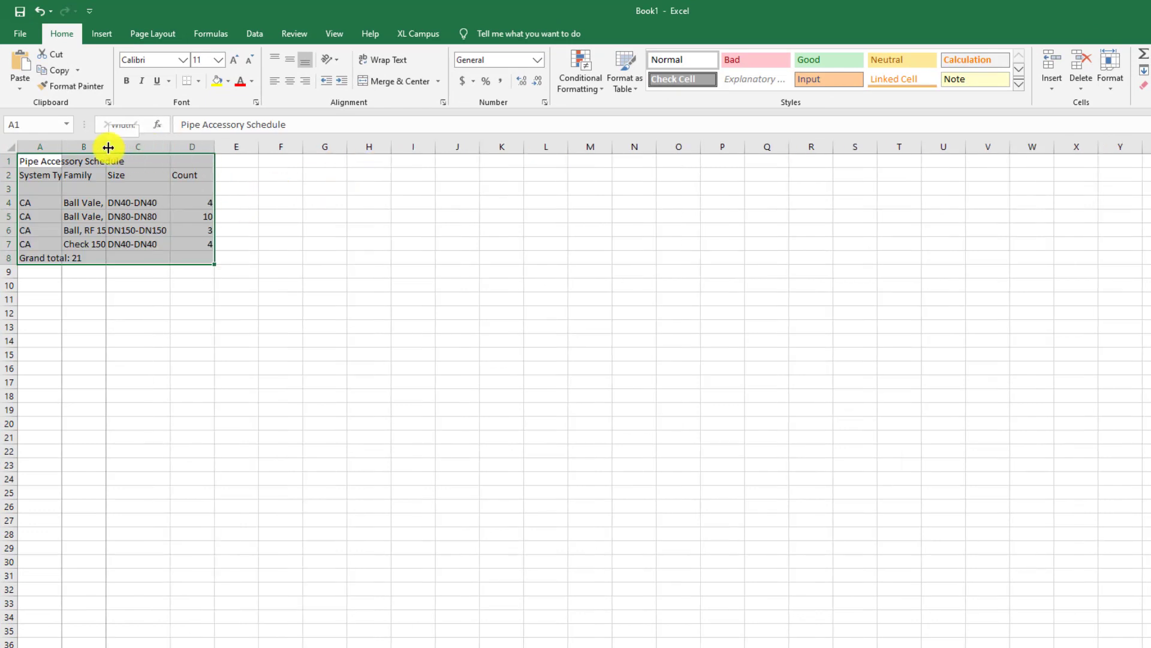
{"action": "double_click", "coordinate": [107, 146]}
{"action": "double_click", "coordinate": [62, 147]}
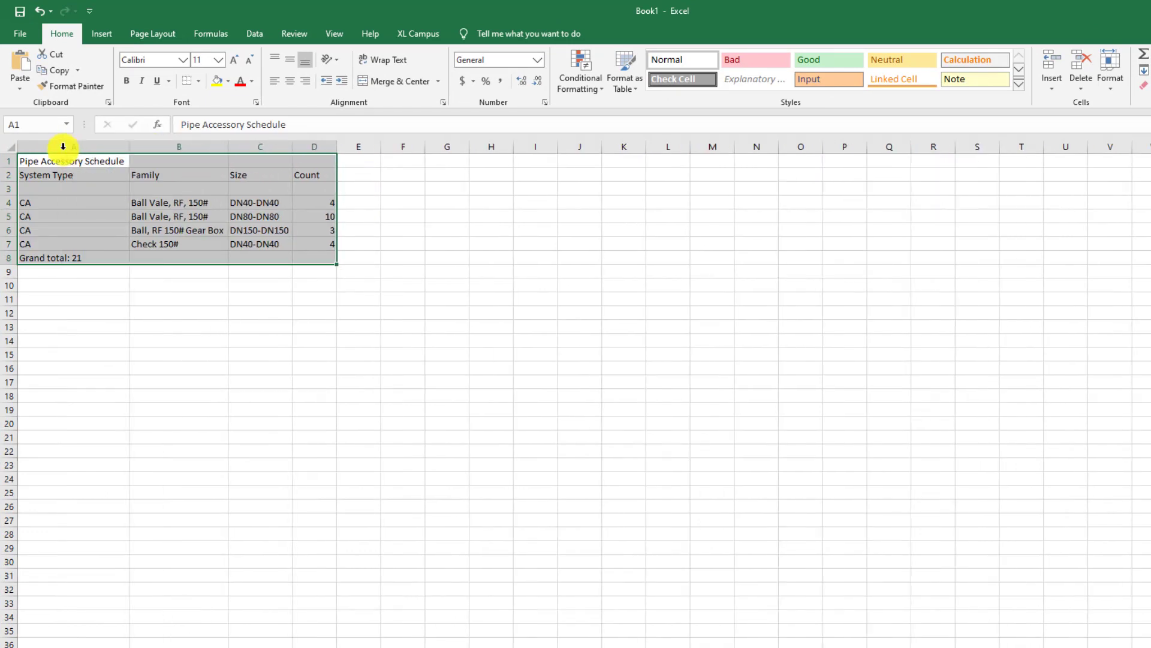
{"action": "left_click", "coordinate": [227, 327]}
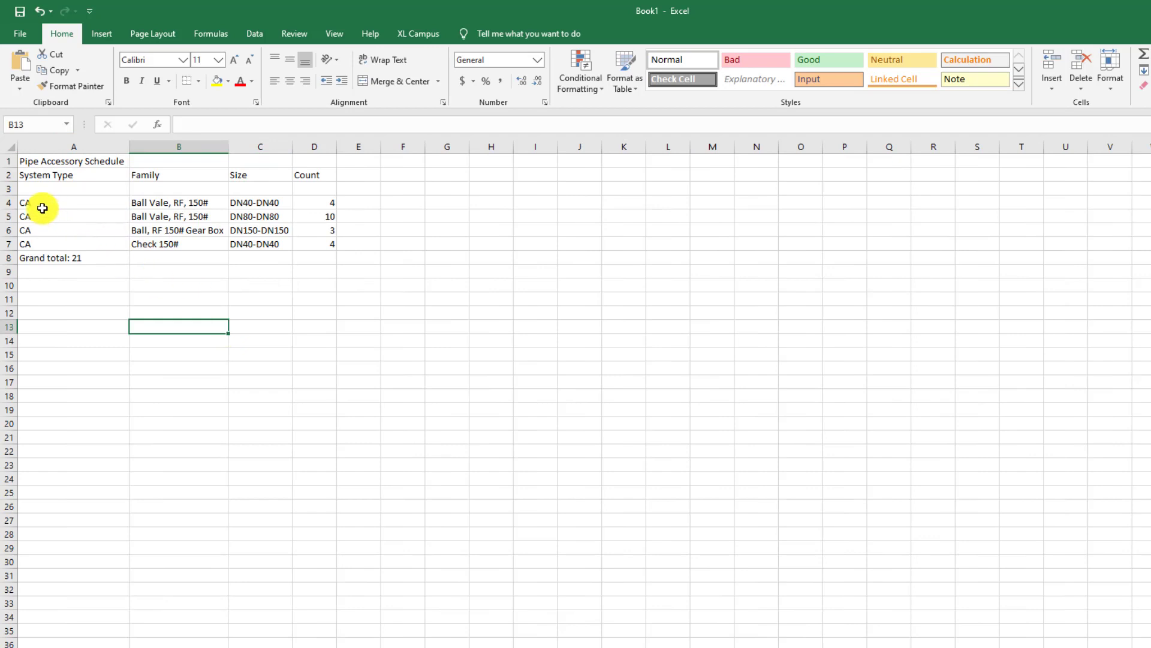
- Delete the empty row 3 from the pasted schedule
{"action": "left_click", "coordinate": [10, 189]}
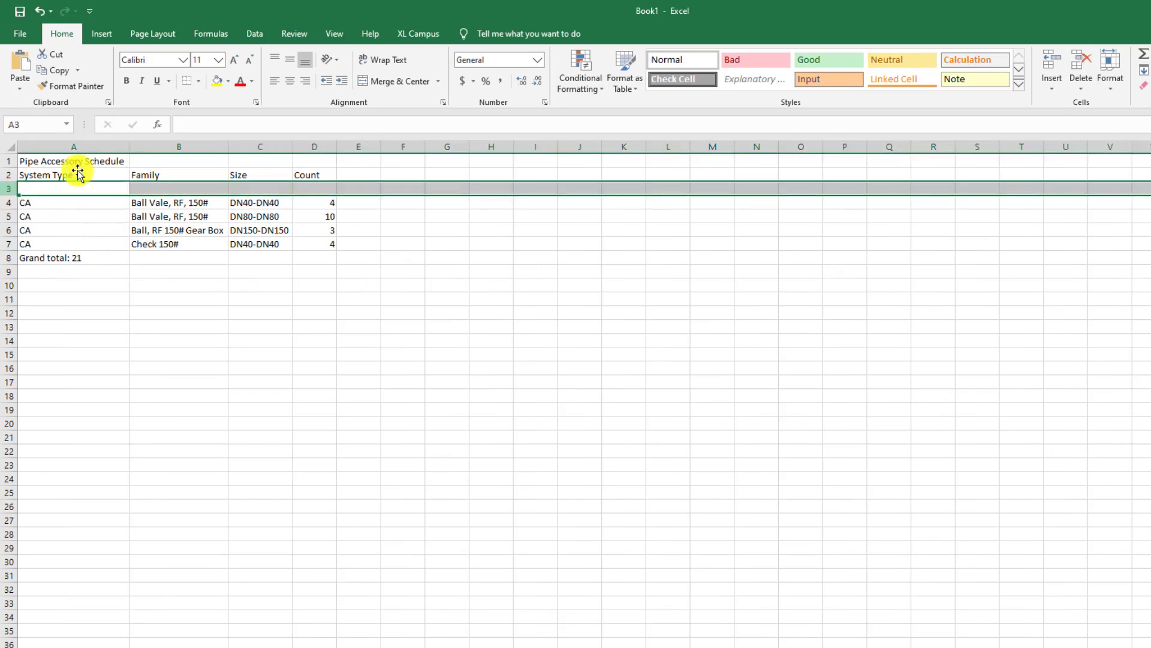
{"action": "left_click", "coordinate": [1081, 63]}
{"action": "left_click", "coordinate": [274, 308]}
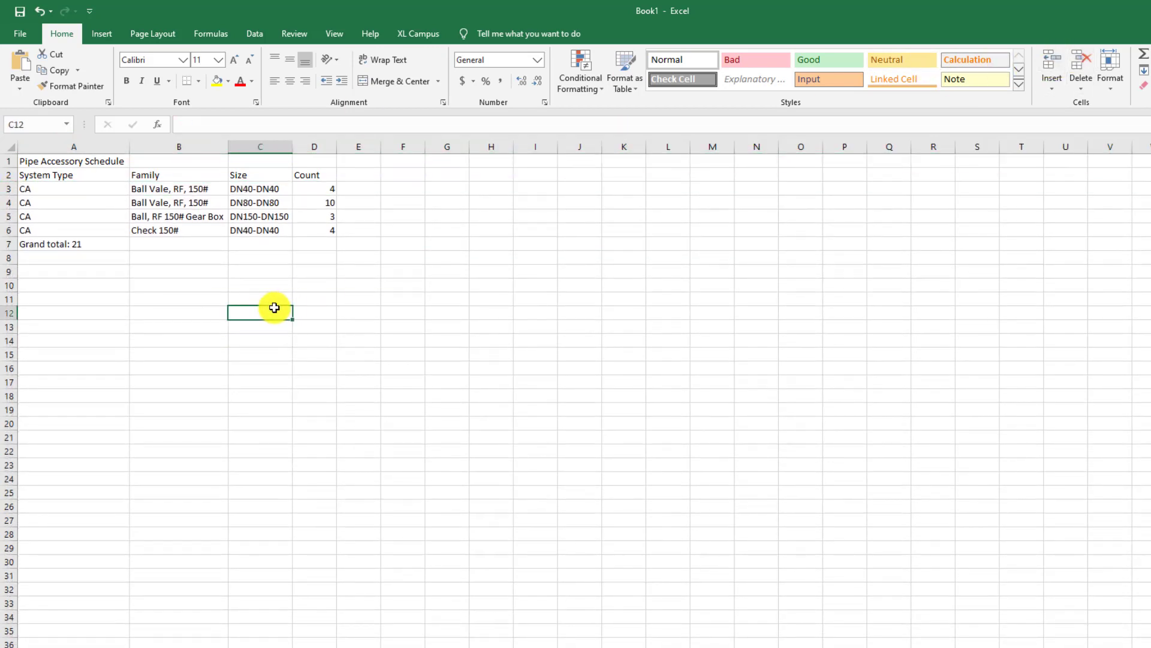